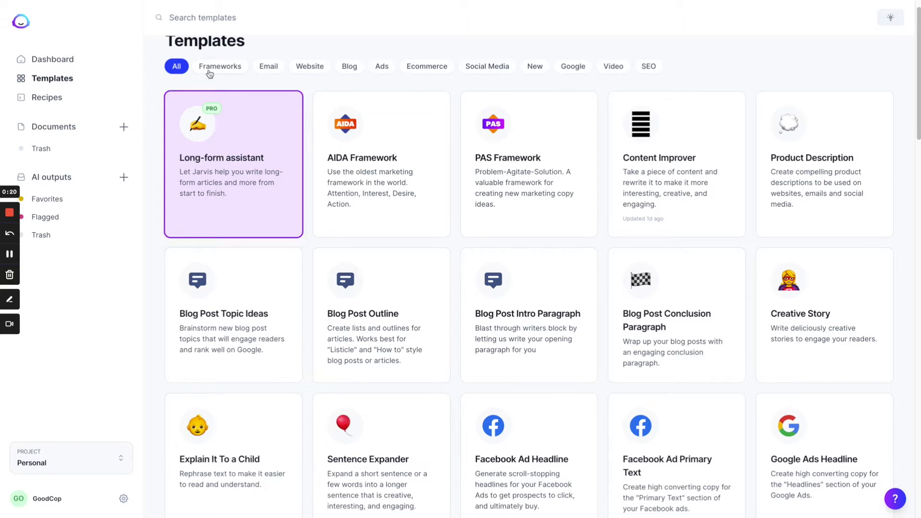
Create a new document with the long-form assistant, using the blog post workflow as the starting point.
{"action": "left_click", "coordinate": [242, 129]}
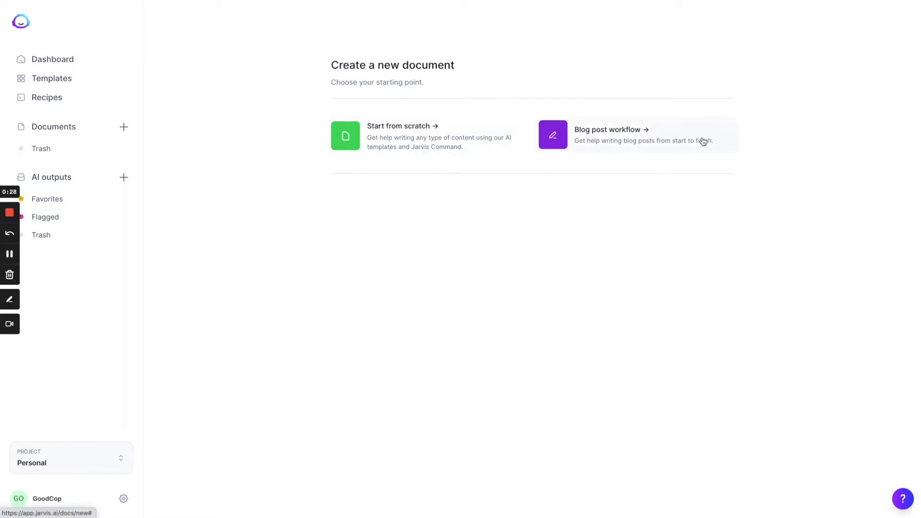
{"action": "left_click", "coordinate": [723, 141]}
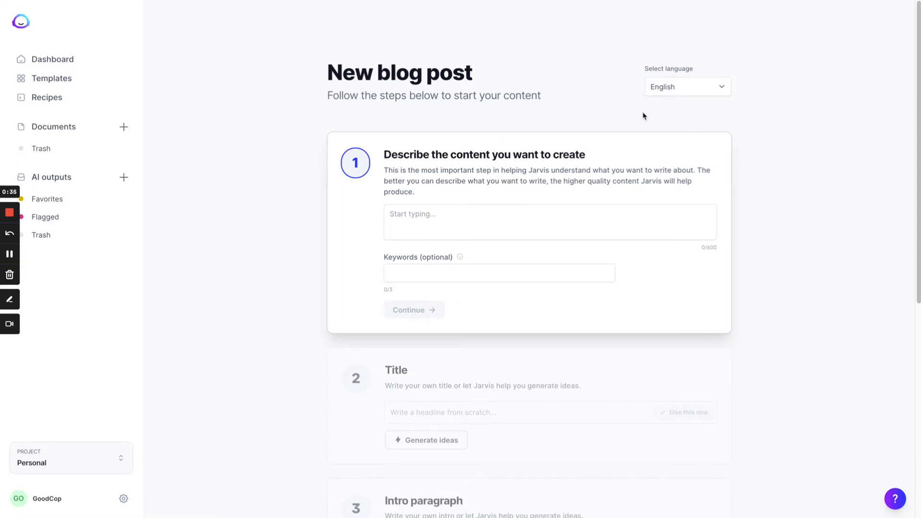
Enter the content description "Write a blog post about how to improve self-esteem. This blog post is meant for people who want to live their best life.".
{"action": "left_click", "coordinate": [472, 225]}
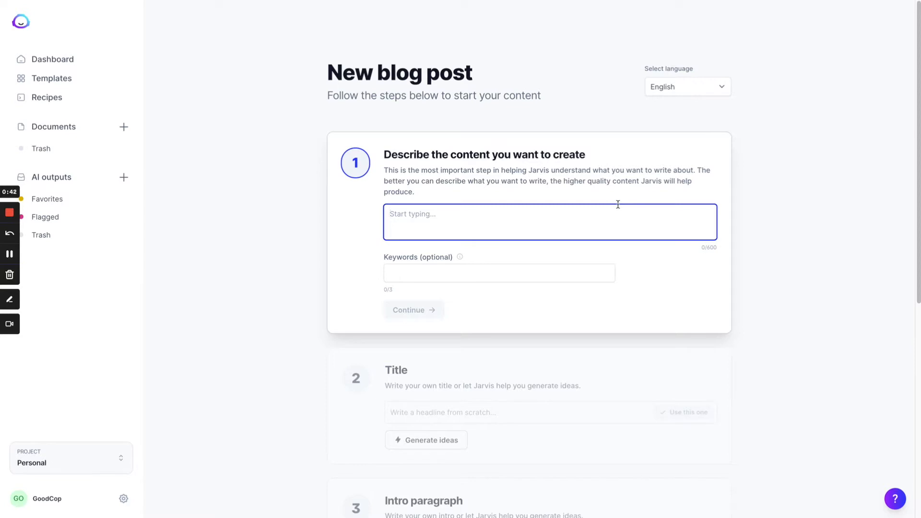
{"action": "type", "text": "Write"}
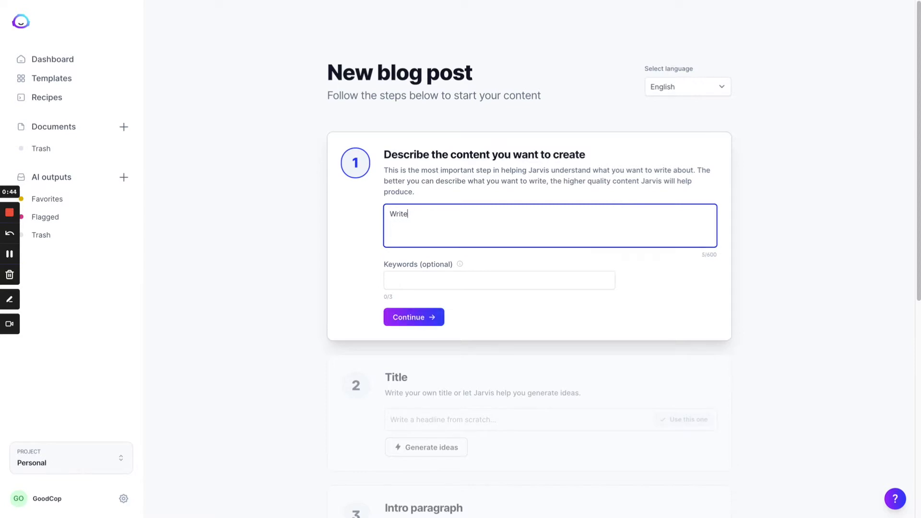
{"action": "type", "text": " a blog post about how to im"}
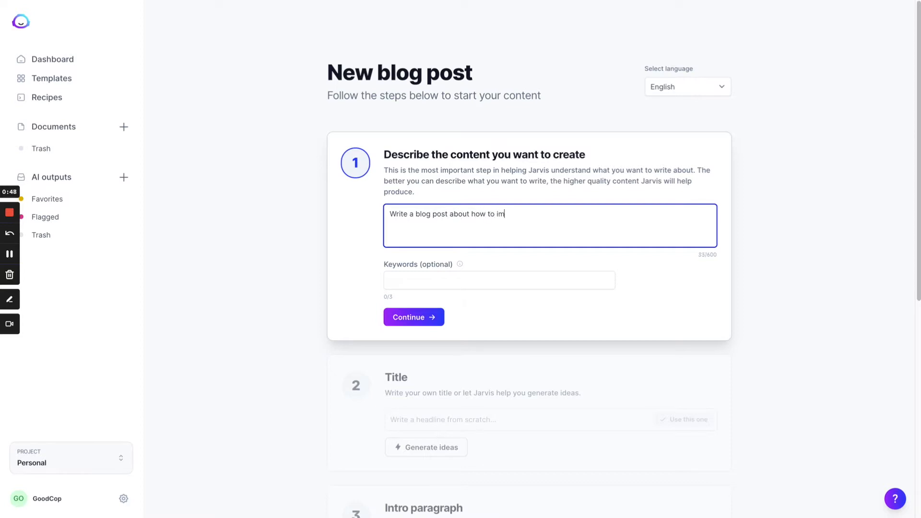
{"action": "type", "text": "prove self-esteem. This "}
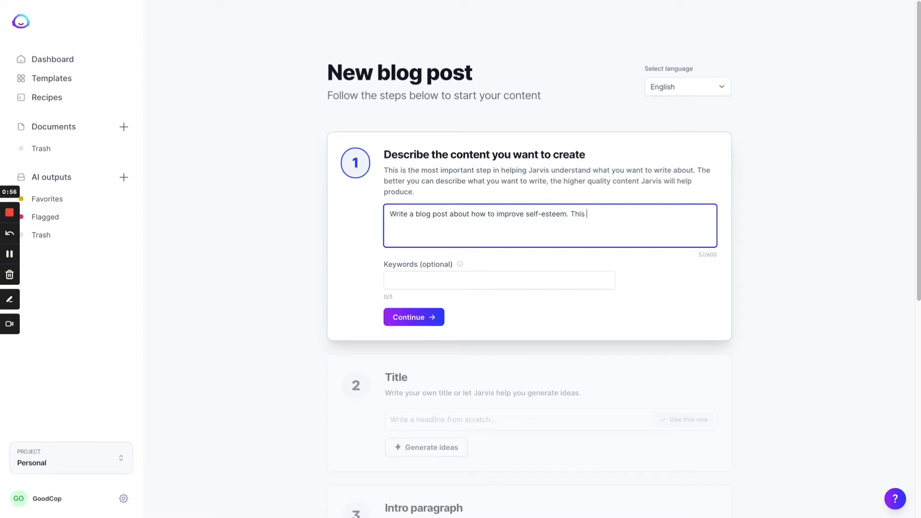
{"action": "type", "text": "blog post is meant for pe"}
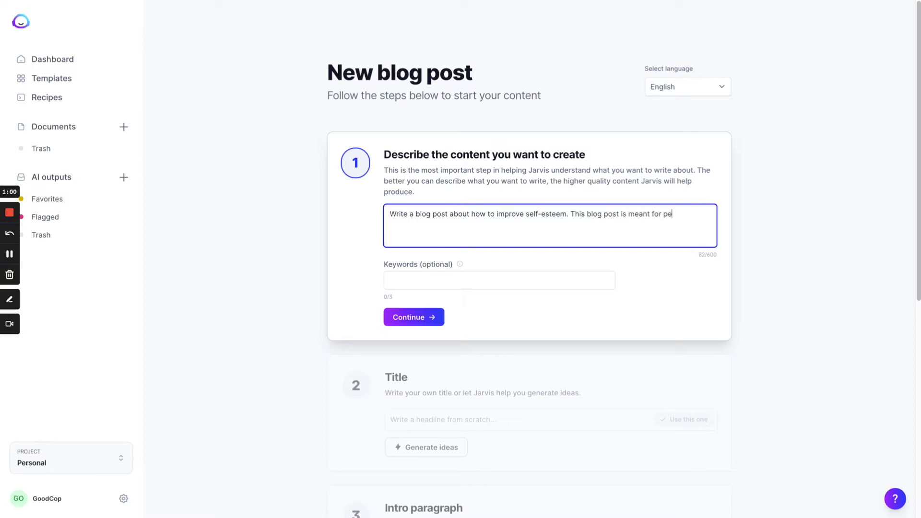
{"action": "type", "text": "ople who want to live their best life."}
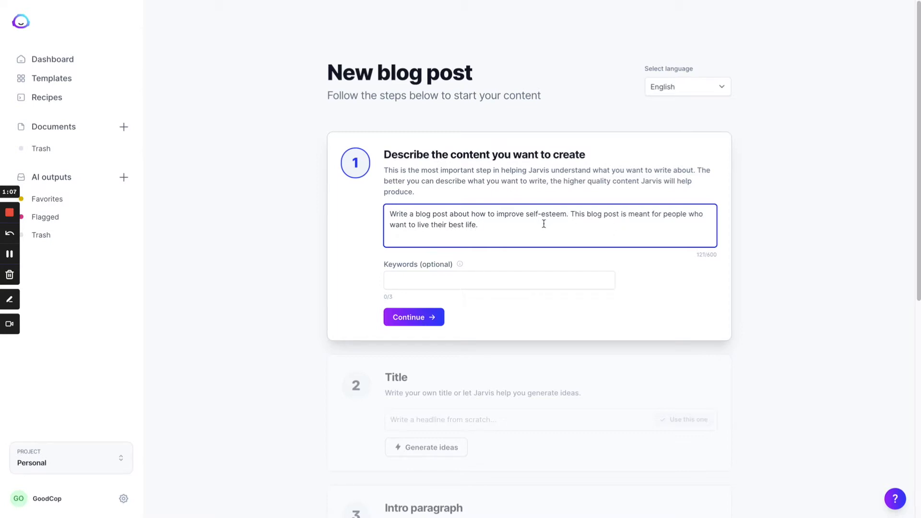
Insert the sentence "Give tips on how to boost confidence easily and quickly." after the first sentence of the content description.
{"action": "left_click", "coordinate": [568, 214]}
{"action": "type", "text": "Give tips o"}
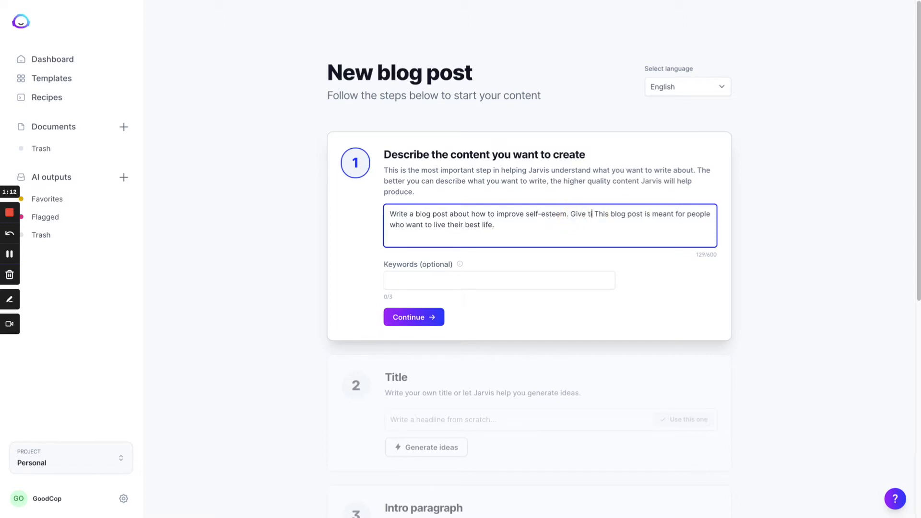
{"action": "type", "text": "n how to b"}
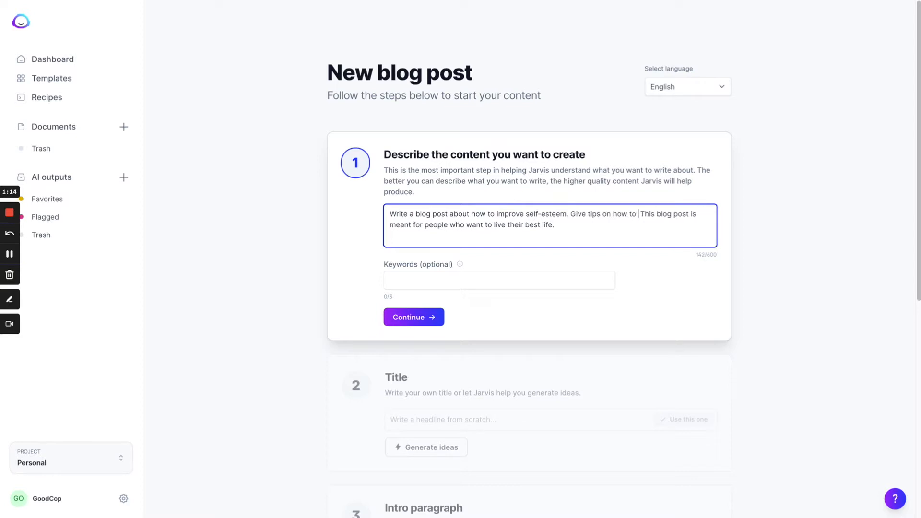
{"action": "type", "text": "oost confidenc"}
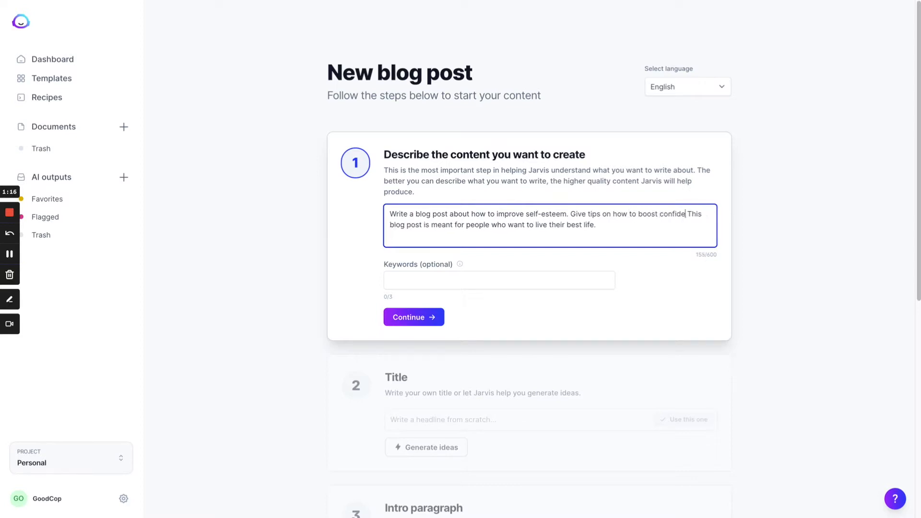
{"action": "type", "text": "e easily"}
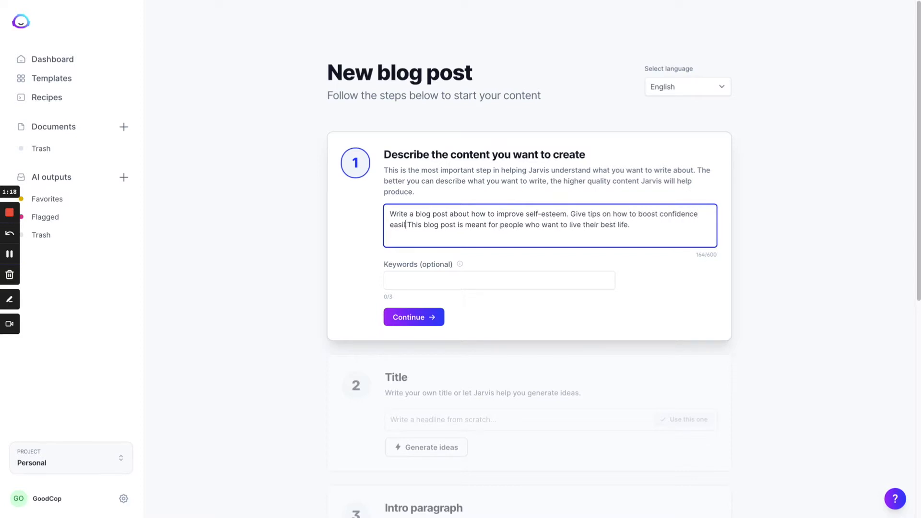
{"action": "type", "text": " and qui"}
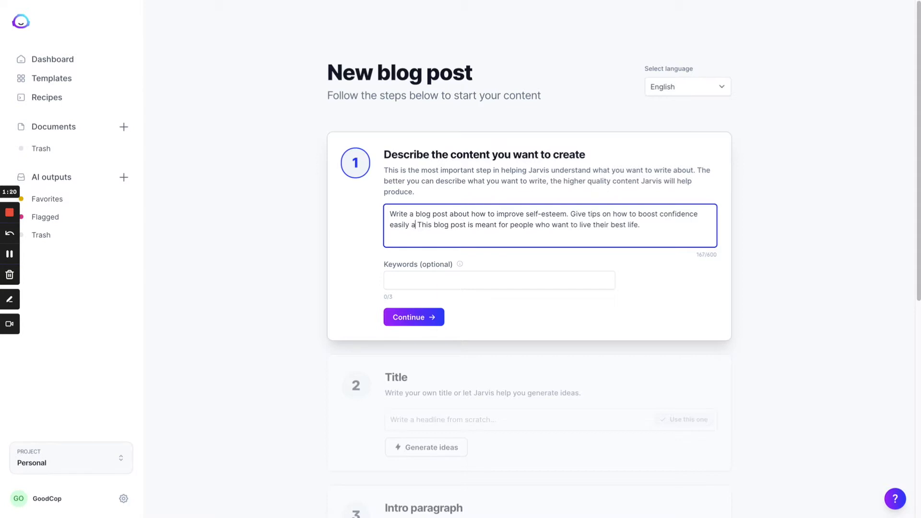
{"action": "type", "text": "ckly"}
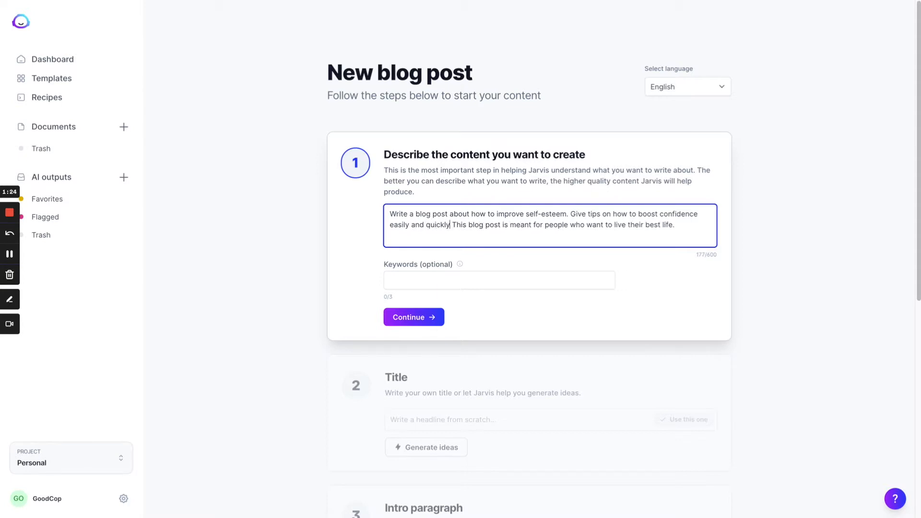
{"action": "type", "text": "."}
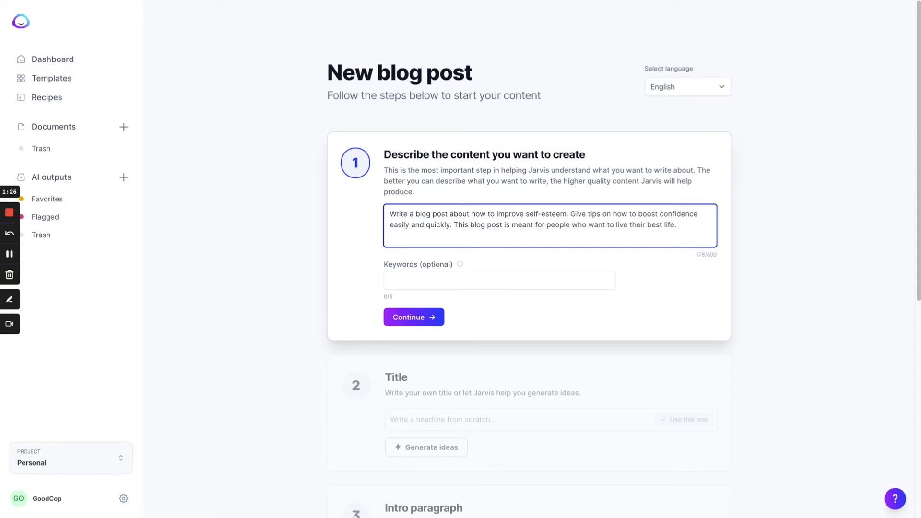
Add the keywords "tips and tricks", "boost self confidence" and "health", and continue to the title stage.
{"action": "left_click", "coordinate": [451, 278]}
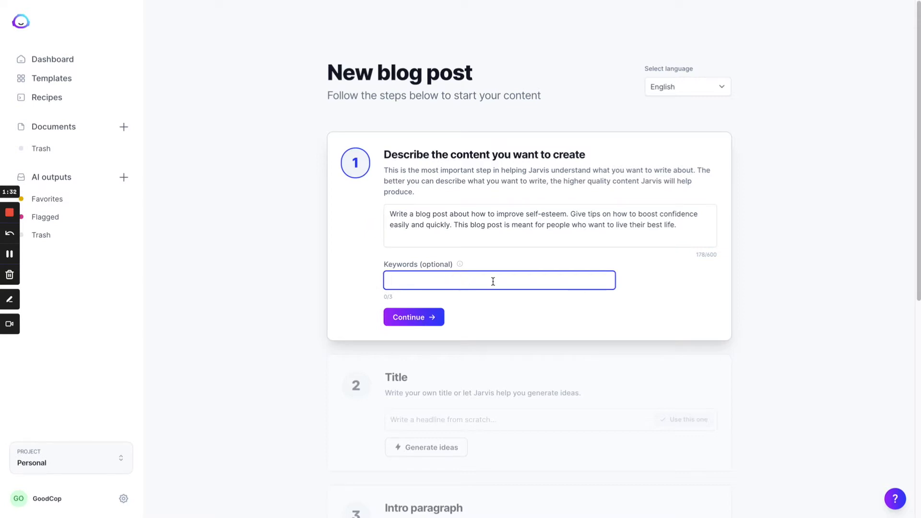
{"action": "type", "text": "tips and tricks"}
{"action": "key", "text": "Return"}
{"action": "type", "text": "boost se"}
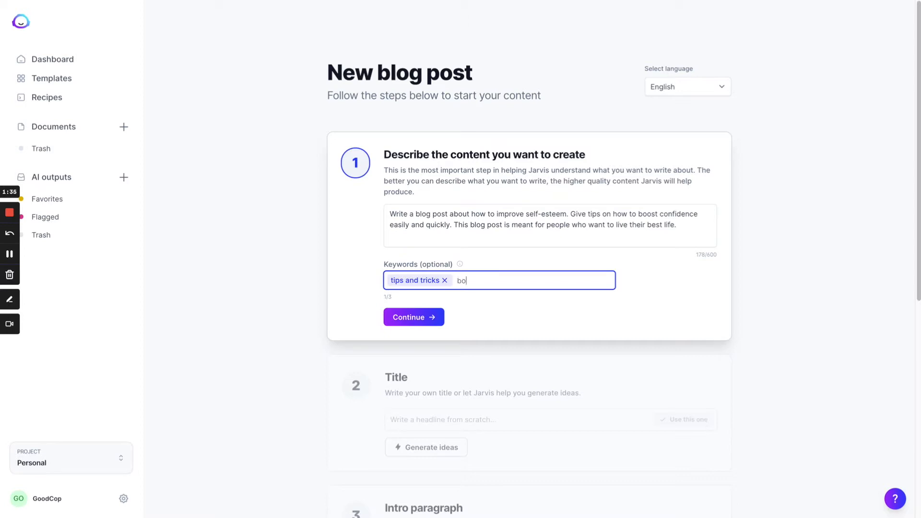
{"action": "type", "text": "lf confidence"}
{"action": "key", "text": "Return"}
{"action": "type", "text": "health"}
{"action": "key", "text": "Return"}
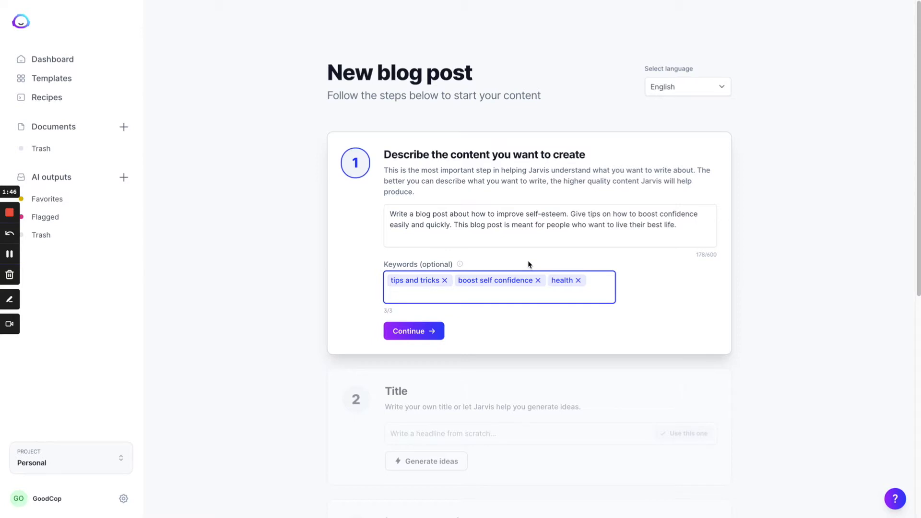
{"action": "left_click", "coordinate": [410, 331]}
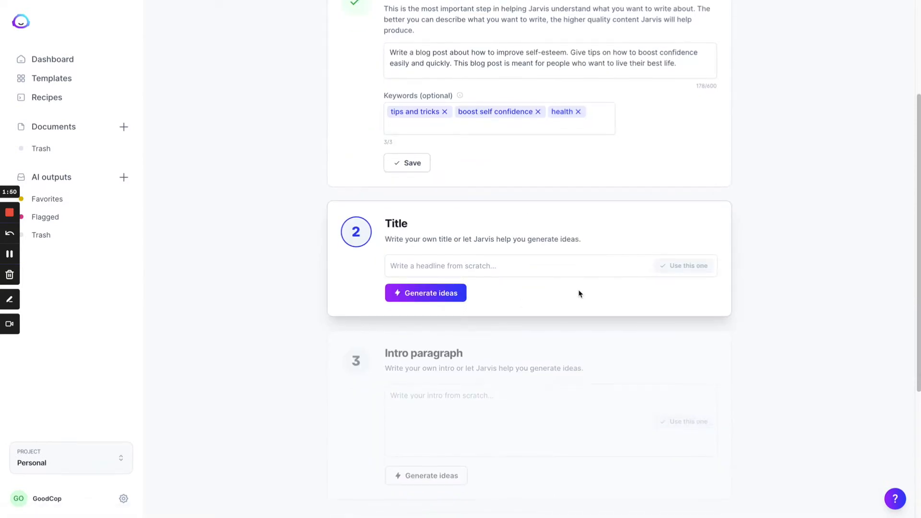
Generate title ideas and use "7 Easy Ways to Build Self-Confidence" as the blog post title.
{"action": "left_click", "coordinate": [432, 294]}
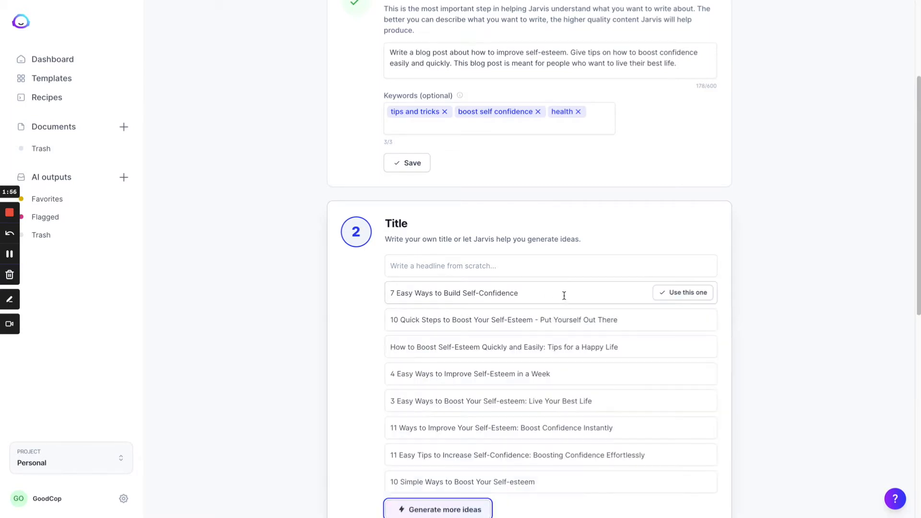
{"action": "scroll", "coordinate": [597, 243], "scroll_direction": "down", "scroll_amount": 2}
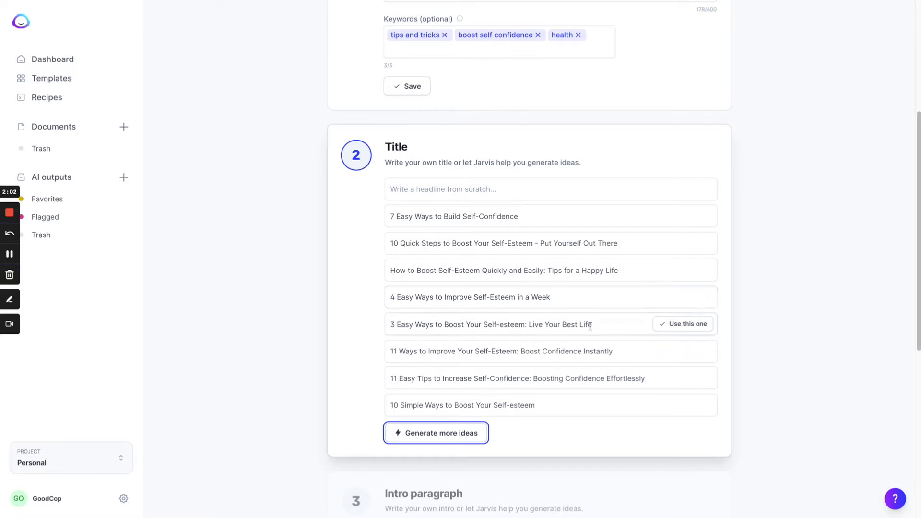
{"action": "left_click", "coordinate": [680, 215]}
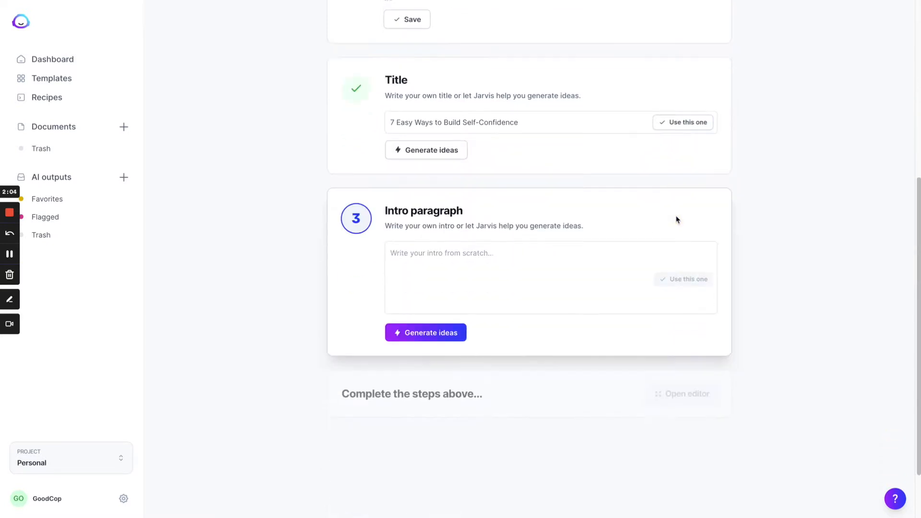
Generate intro paragraph ideas, use the one beginning "You know you're at your best when you feel confident", and open the editor.
{"action": "left_click", "coordinate": [541, 247]}
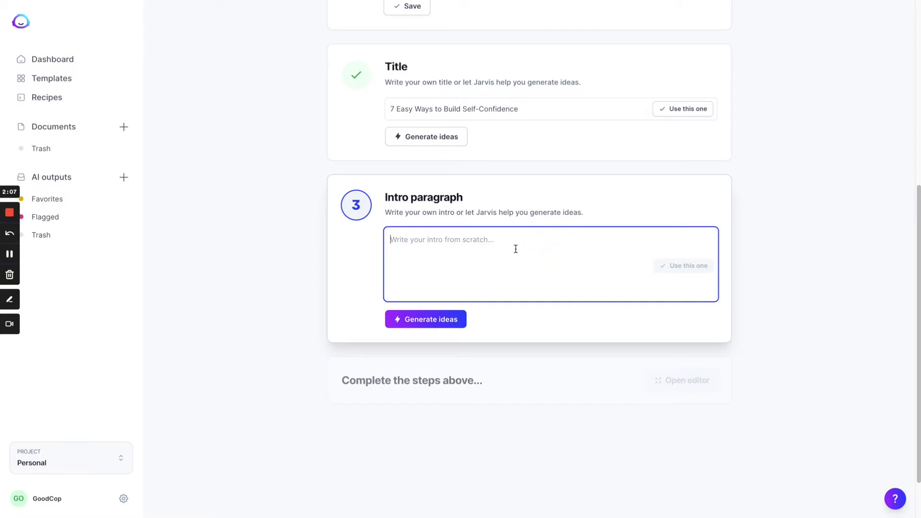
{"action": "left_click", "coordinate": [422, 321]}
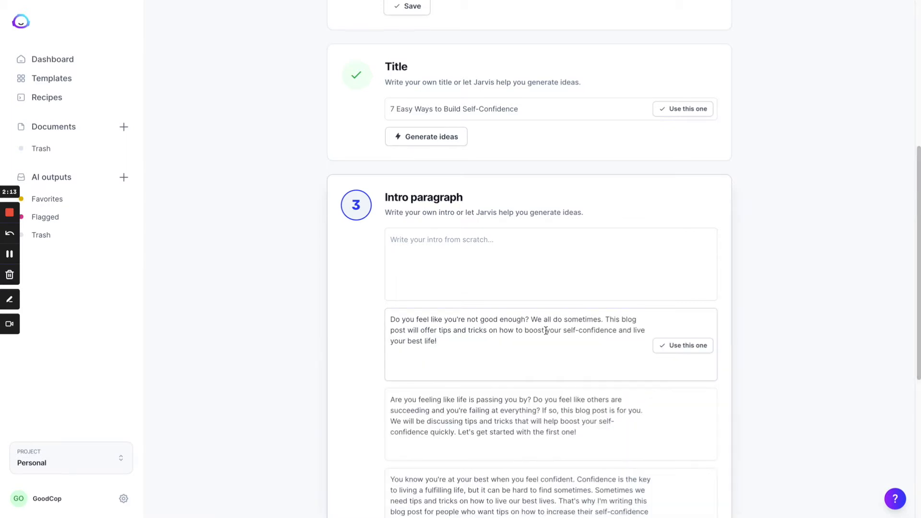
{"action": "scroll", "coordinate": [580, 255], "scroll_direction": "down", "scroll_amount": 3}
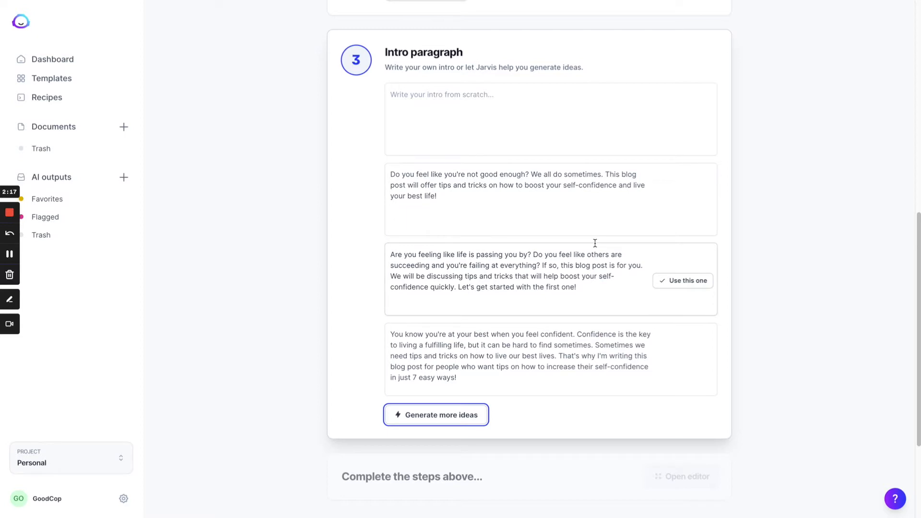
{"action": "left_click", "coordinate": [540, 345]}
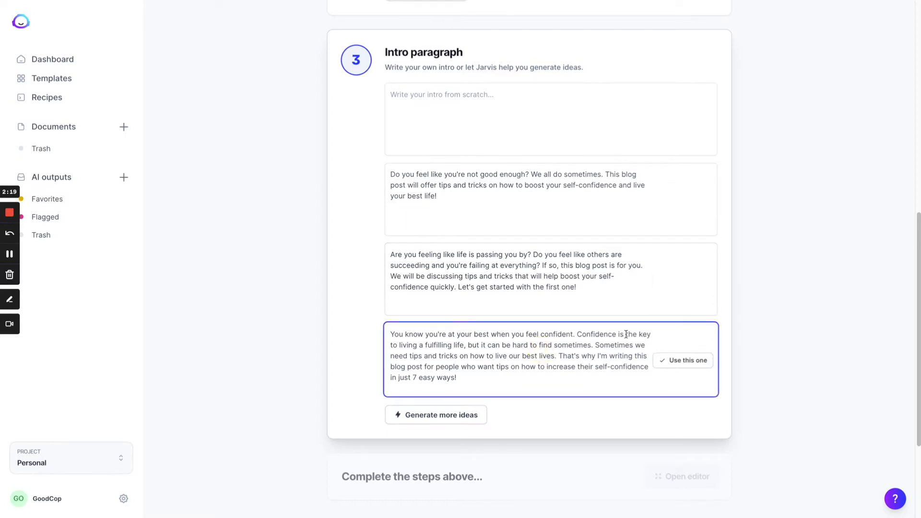
{"action": "double_click", "coordinate": [514, 356]}
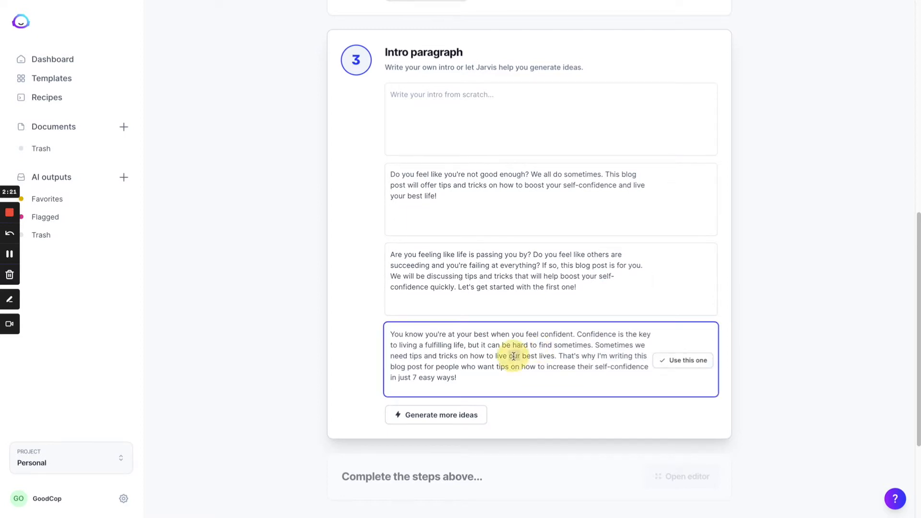
{"action": "left_click", "coordinate": [551, 356]}
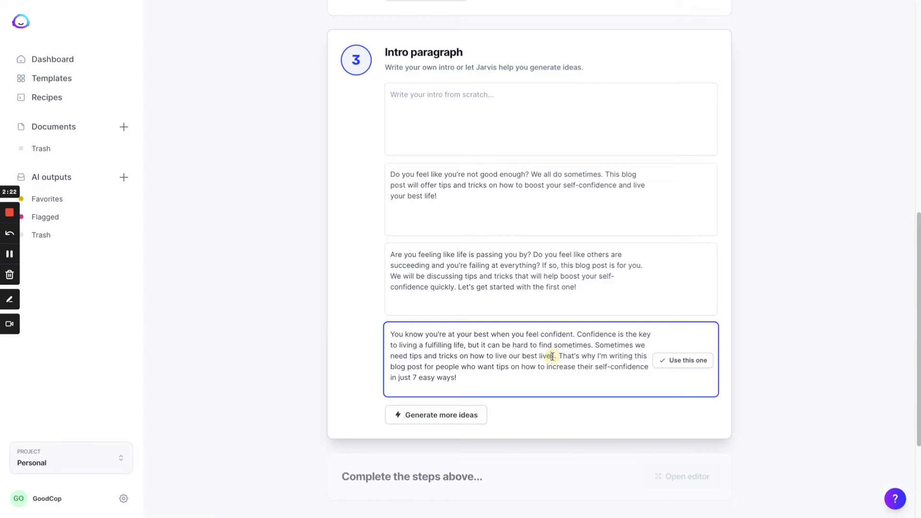
{"action": "left_click", "coordinate": [679, 362]}
{"action": "left_click", "coordinate": [696, 330]}
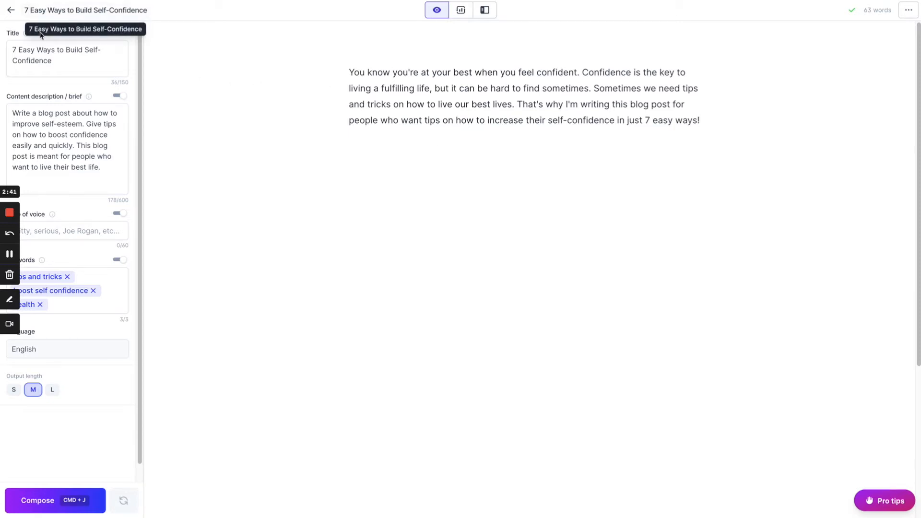
Change the document title to "5 Easy Ways to Build Self-Confidence" and check it in the document settings.
{"action": "left_click", "coordinate": [90, 42]}
{"action": "key", "text": "BackSpace"}
{"action": "type", "text": "5"}
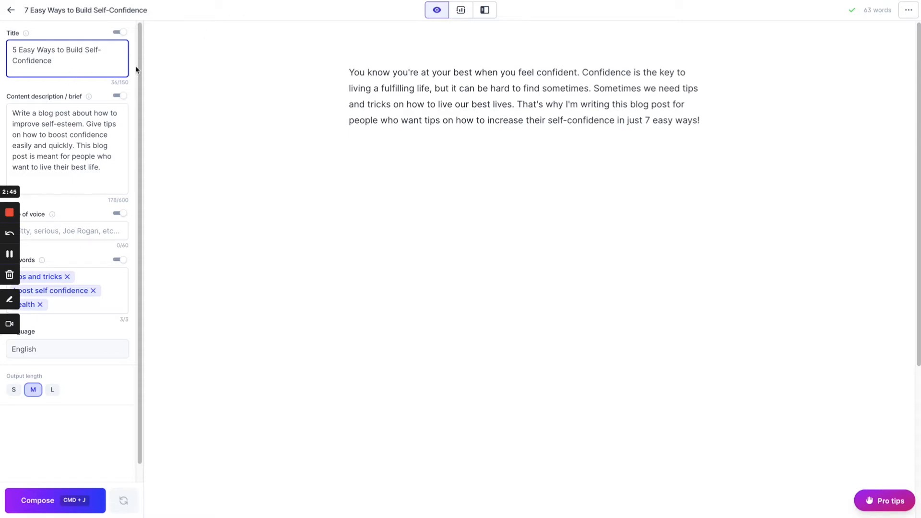
{"action": "left_click", "coordinate": [69, 10]}
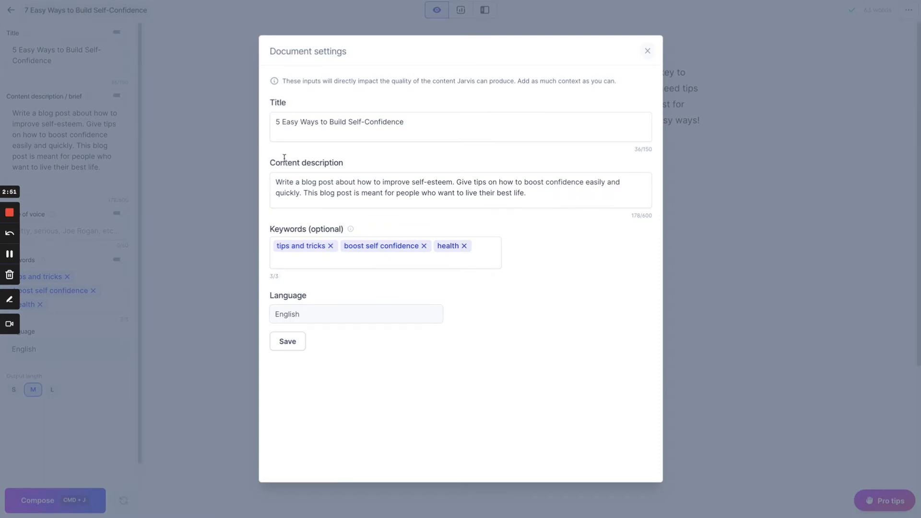
{"action": "left_click", "coordinate": [215, 174]}
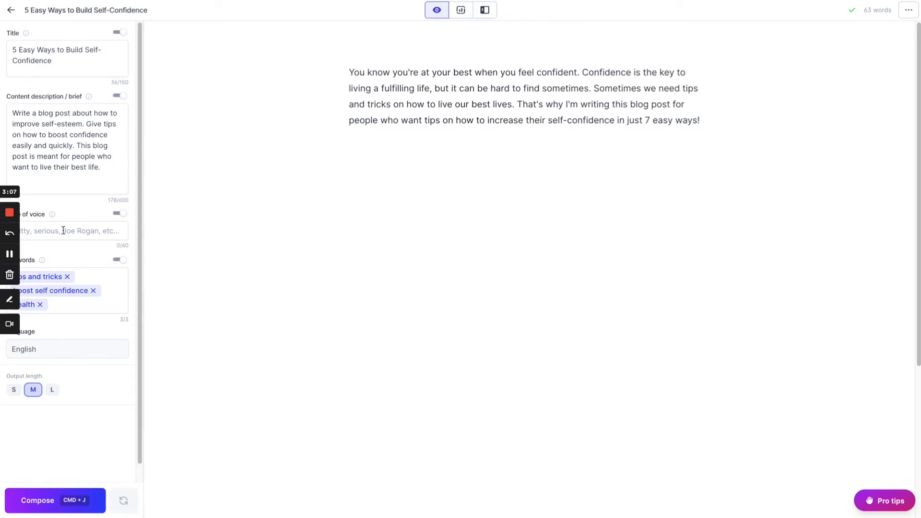
Set the document's tone of voice to "friendly".
{"action": "scroll", "coordinate": [63, 237], "scroll_direction": "down", "scroll_amount": 1}
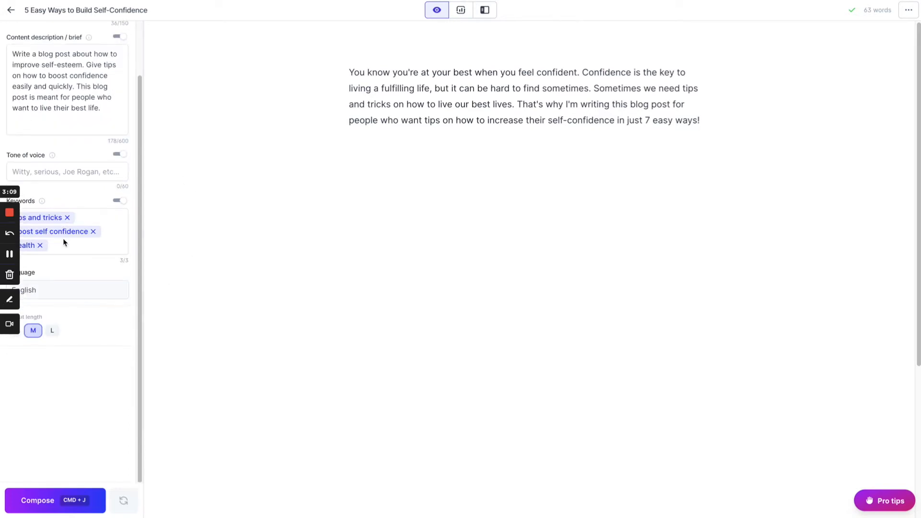
{"action": "left_click", "coordinate": [49, 170]}
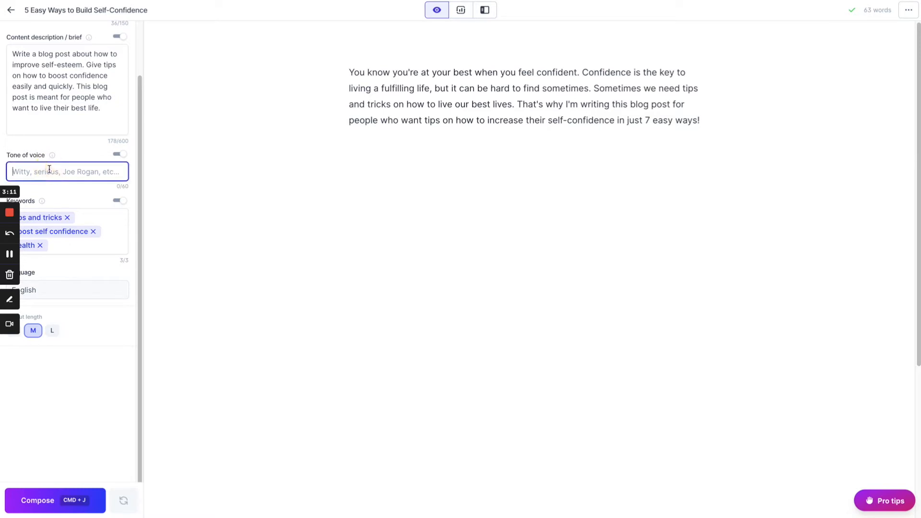
{"action": "type", "text": "friendly"}
{"action": "scroll", "coordinate": [111, 247], "scroll_direction": "up", "scroll_amount": 2}
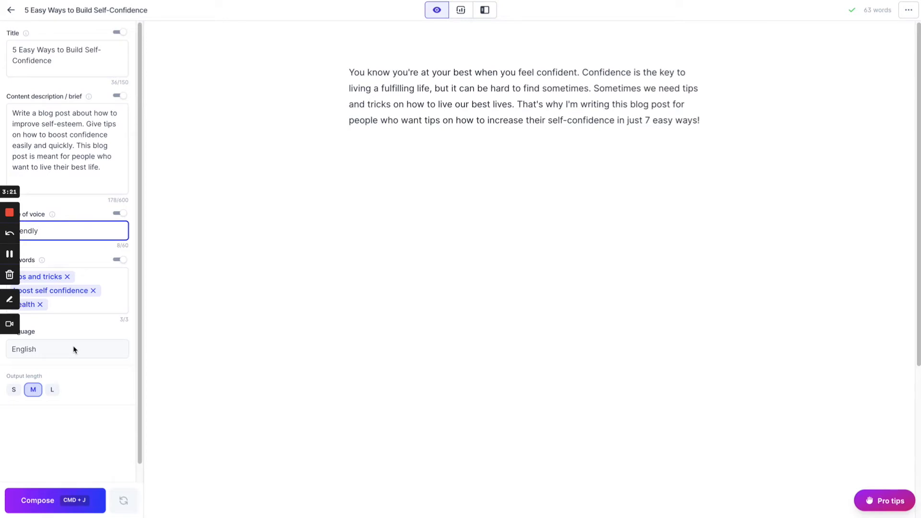
Set the output length to L and open the Blog Post Outline template beside the document.
{"action": "left_click", "coordinate": [52, 391]}
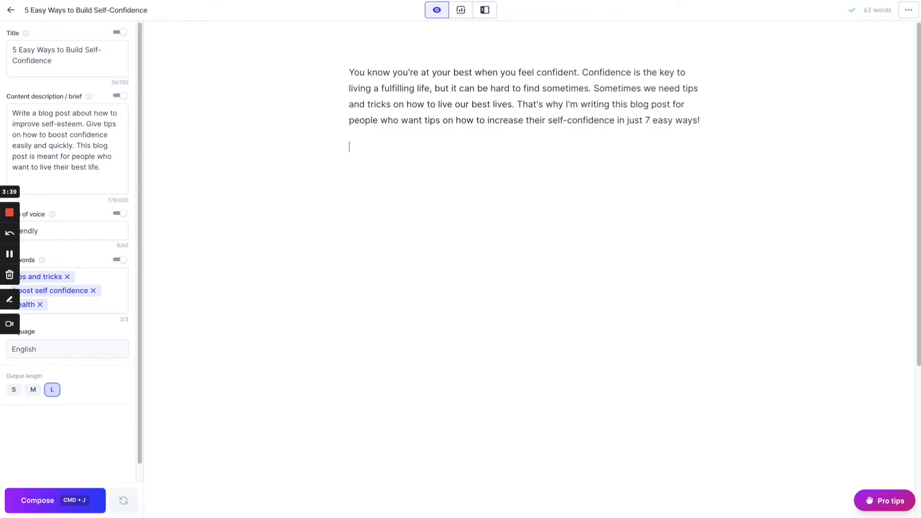
{"action": "left_click", "coordinate": [489, 17]}
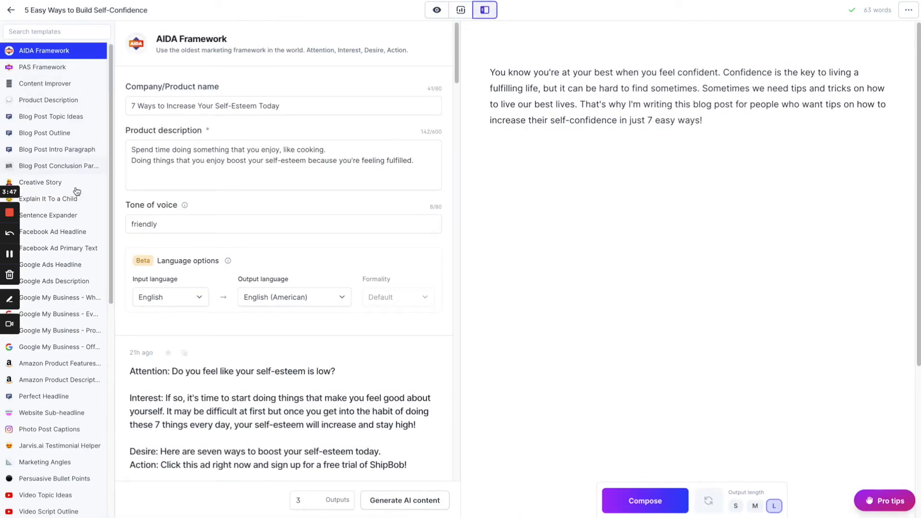
{"action": "scroll", "coordinate": [79, 253], "scroll_direction": "down", "scroll_amount": 3}
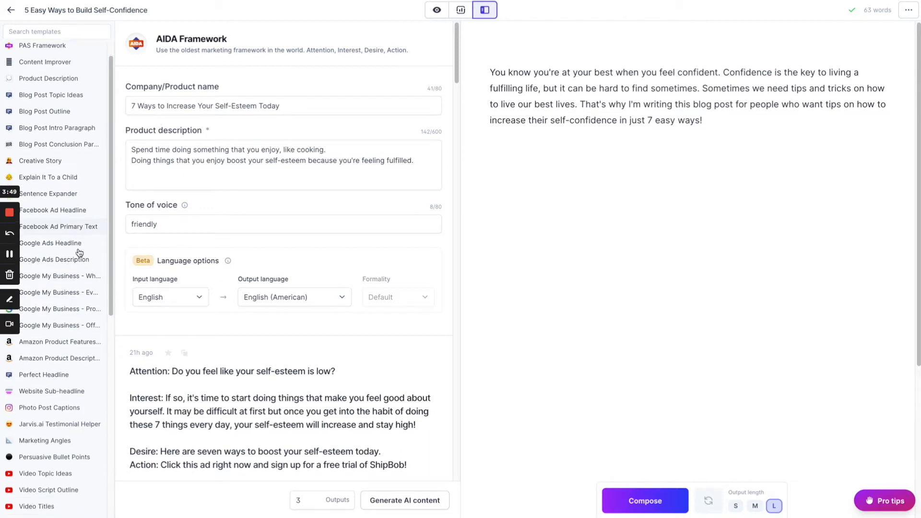
{"action": "scroll", "coordinate": [80, 253], "scroll_direction": "up", "scroll_amount": 3}
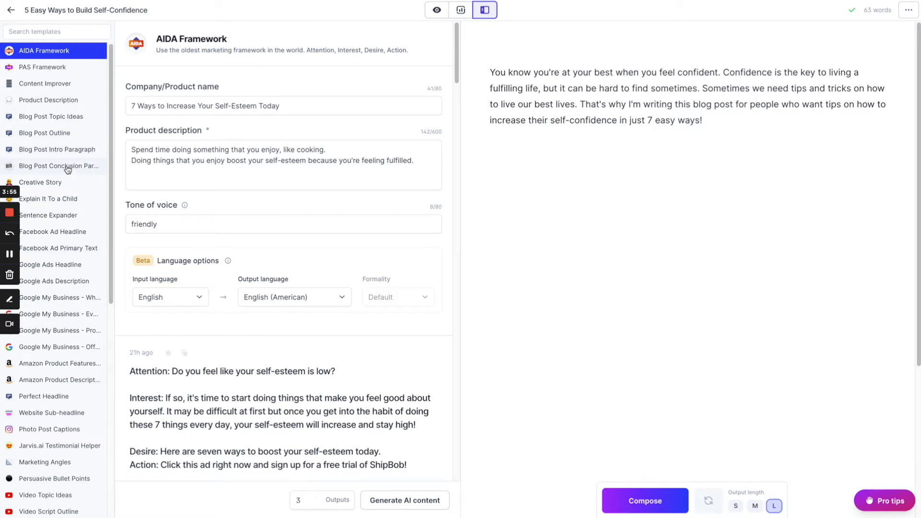
{"action": "left_click", "coordinate": [79, 138]}
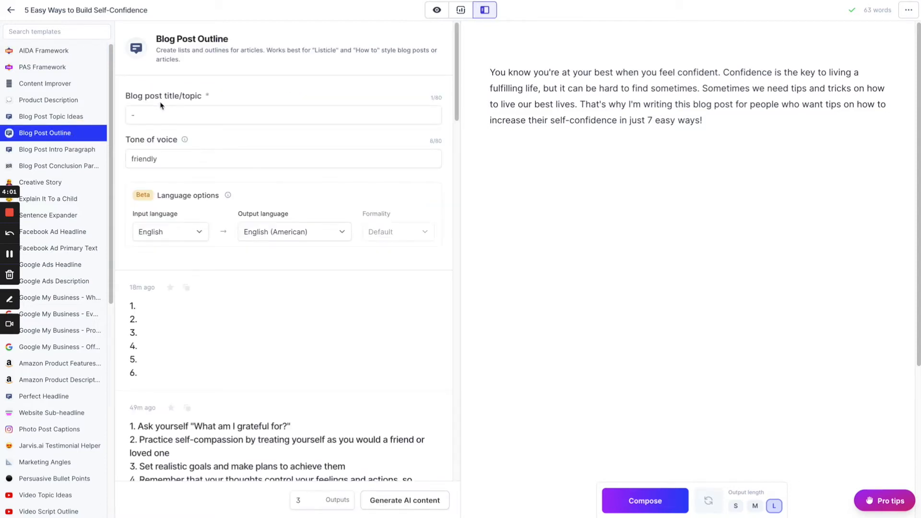
Use the document title "5 Easy Ways to Build Self-Confidence" as the outline's blog post topic and generate three outlines.
{"action": "double_click", "coordinate": [153, 115]}
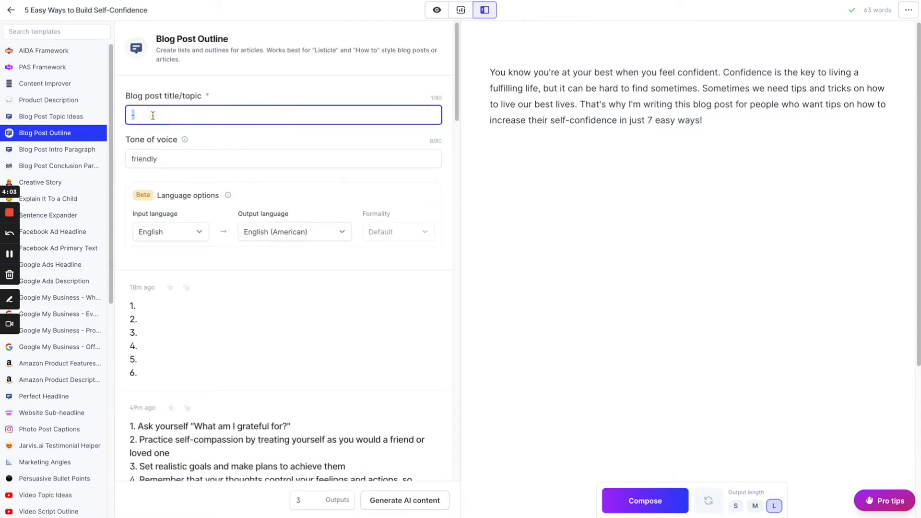
{"action": "key", "text": "BackSpace"}
{"action": "left_click", "coordinate": [85, 10]}
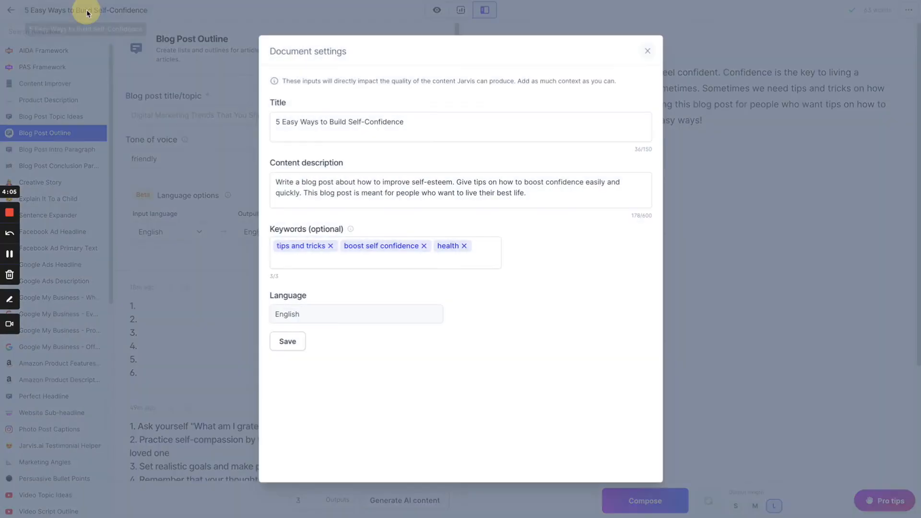
{"action": "triple_click", "coordinate": [292, 122]}
{"action": "key", "text": "ctrl+c"}
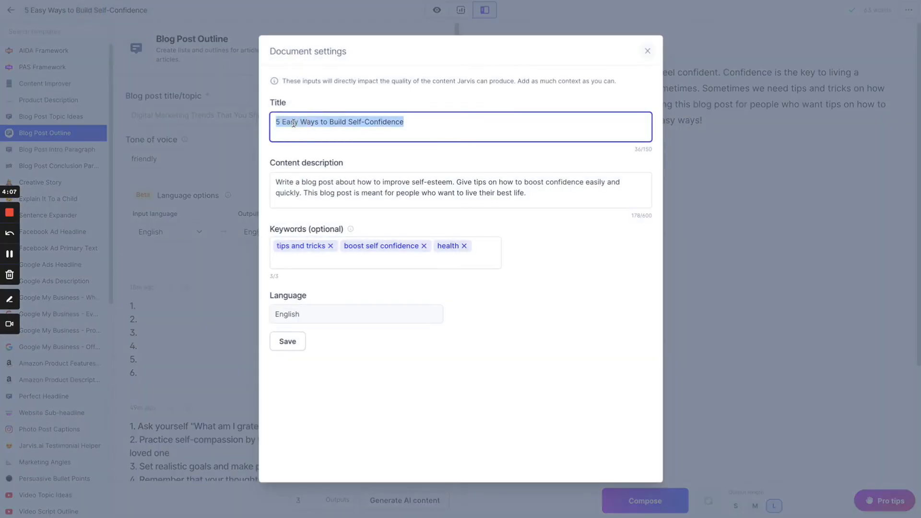
{"action": "left_click", "coordinate": [205, 109]}
{"action": "left_click", "coordinate": [194, 114]}
{"action": "key", "text": "ctrl+v"}
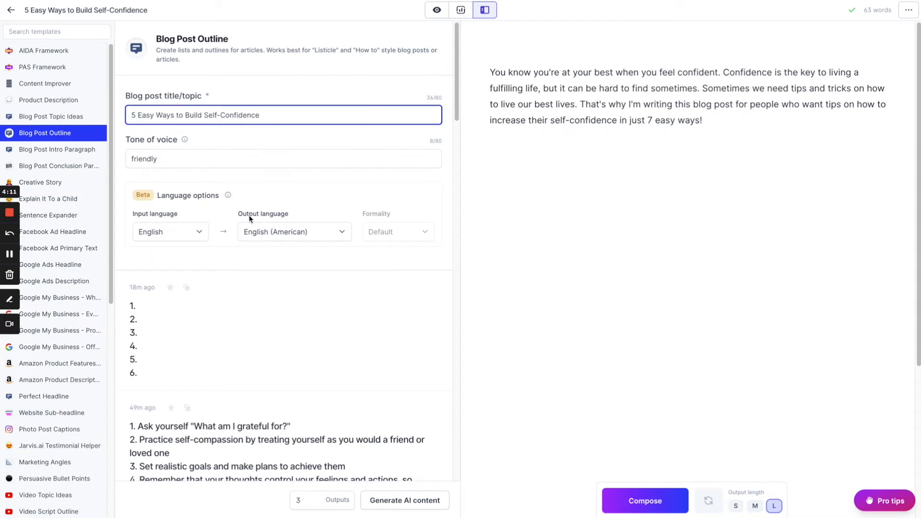
{"action": "left_click", "coordinate": [395, 500]}
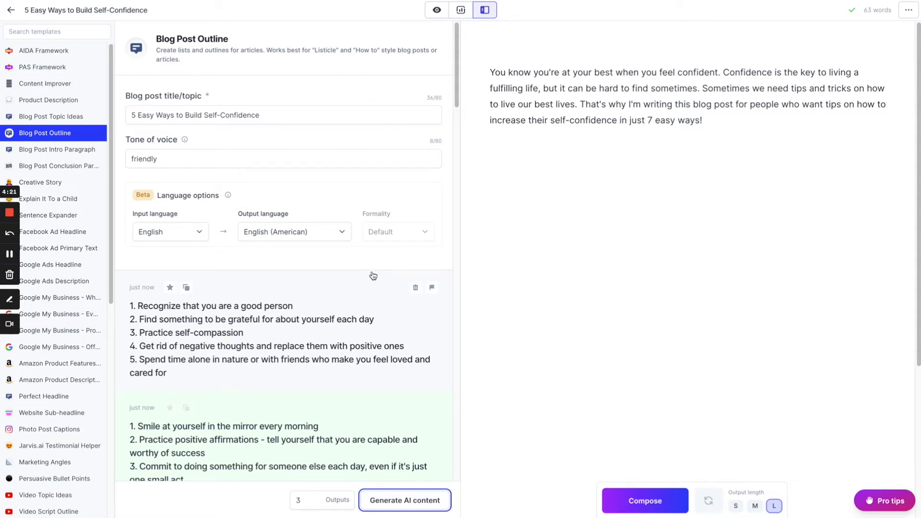
Copy the generated outline beginning "Look in the mirror and say something positive about yourself" into the document below the intro paragraph.
{"action": "scroll", "coordinate": [308, 321], "scroll_direction": "down", "scroll_amount": 3}
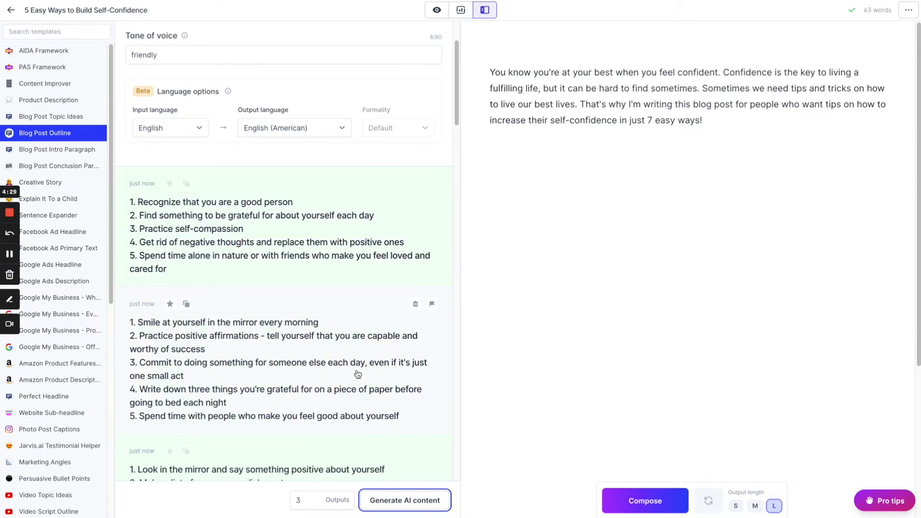
{"action": "scroll", "coordinate": [359, 379], "scroll_direction": "down", "scroll_amount": 3}
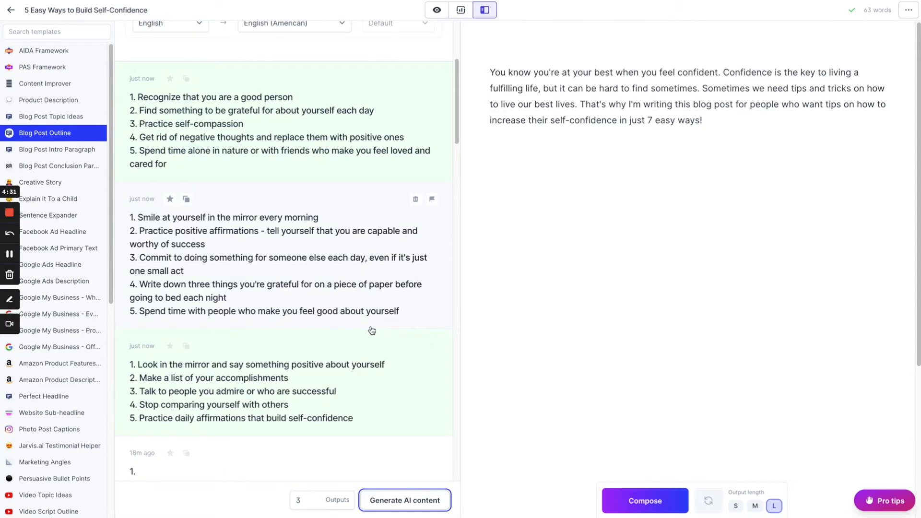
{"action": "left_click", "coordinate": [334, 391]}
{"action": "left_click_drag", "start_coordinate": [587, 144], "coordinate": [264, 86]}
{"action": "key", "text": "ctrl+c"}
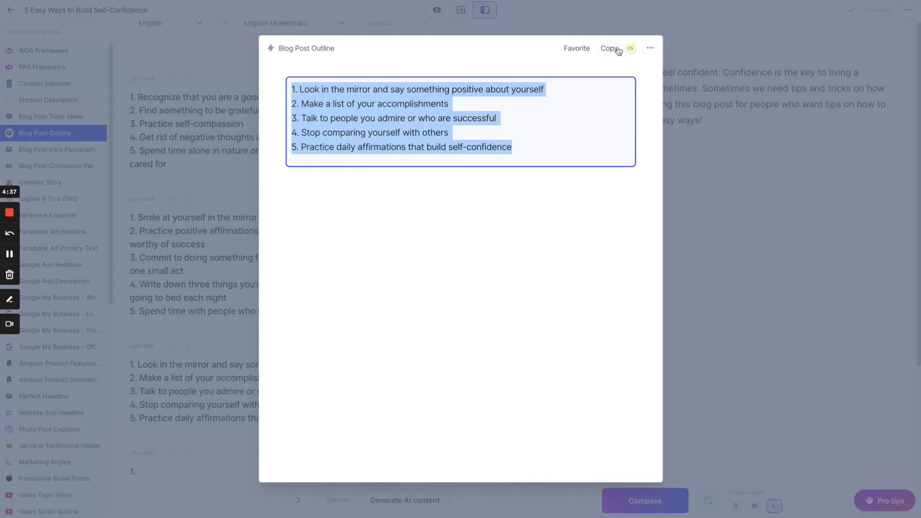
{"action": "left_click", "coordinate": [700, 147]}
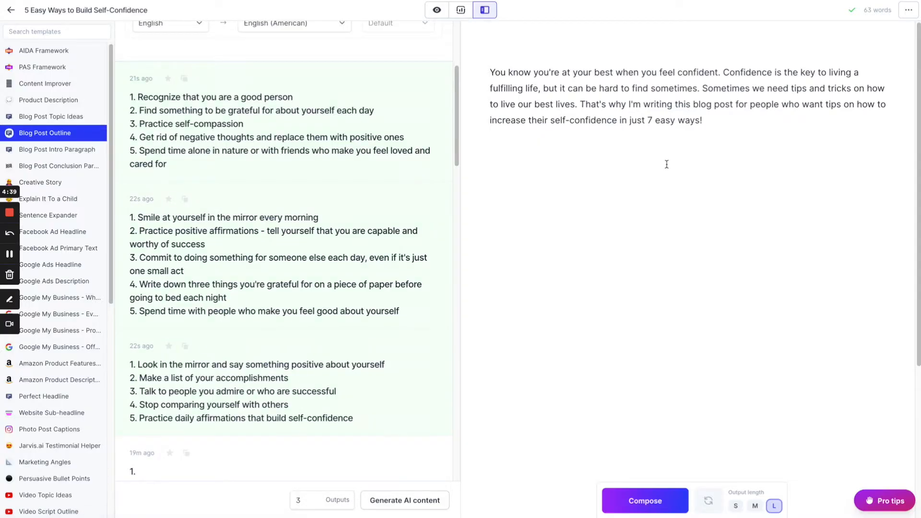
{"action": "left_click", "coordinate": [661, 156]}
{"action": "key", "text": "ctrl+v"}
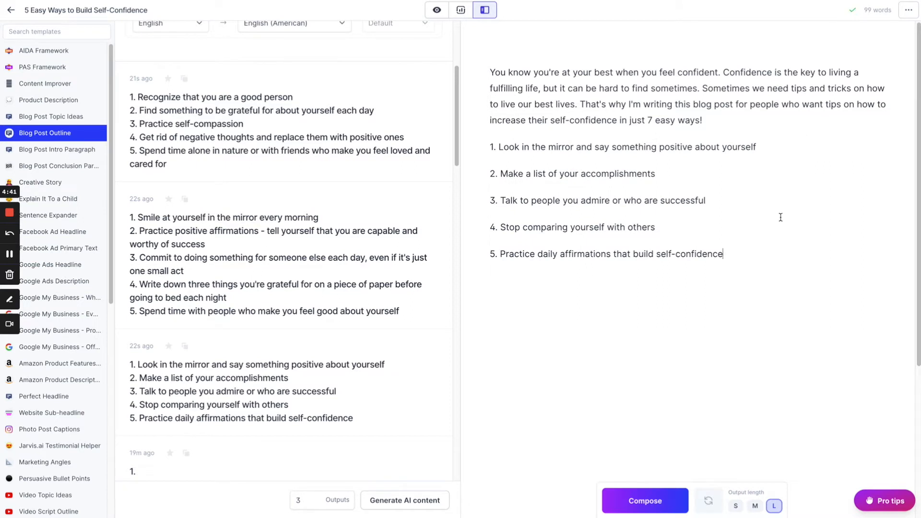
Format all five numbered outline points in the document as H2 headings.
{"action": "triple_click", "coordinate": [623, 146]}
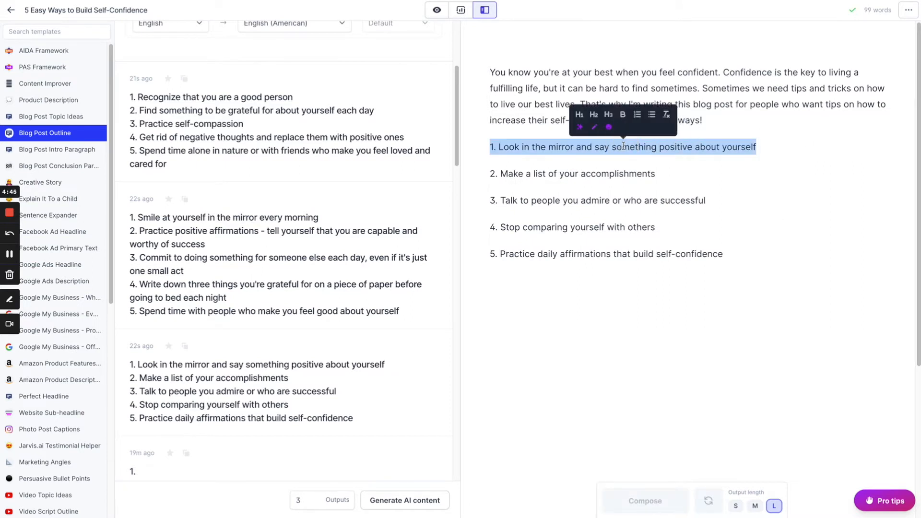
{"action": "left_click", "coordinate": [598, 116]}
{"action": "triple_click", "coordinate": [552, 173]}
{"action": "left_click", "coordinate": [552, 142]}
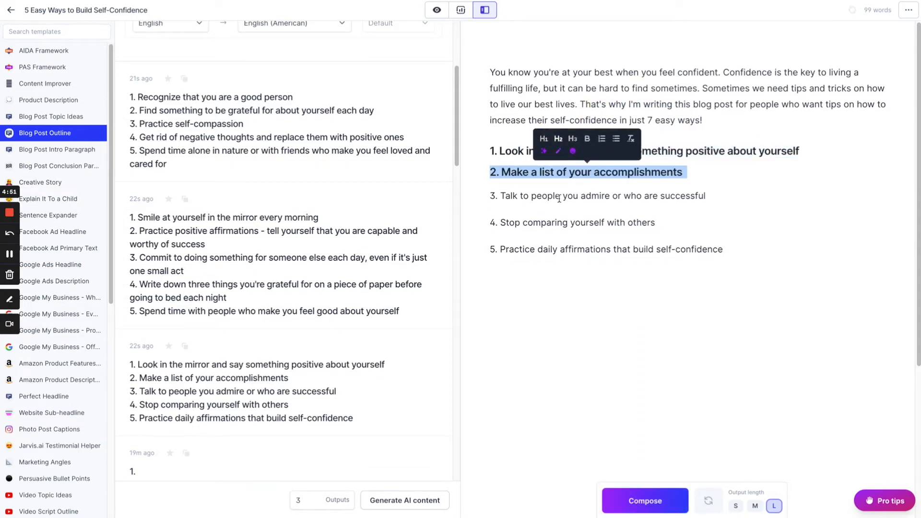
{"action": "triple_click", "coordinate": [559, 198]}
{"action": "left_click", "coordinate": [569, 163]}
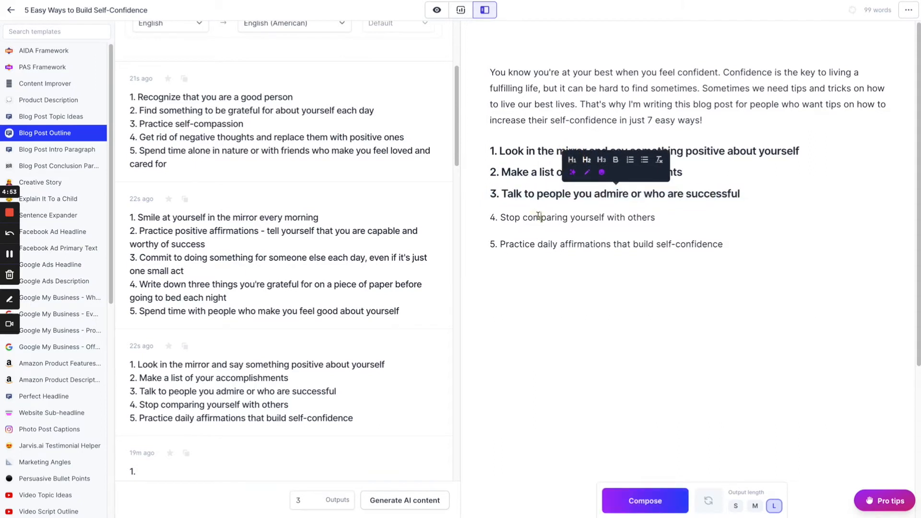
{"action": "triple_click", "coordinate": [540, 217]}
{"action": "left_click", "coordinate": [555, 182]}
{"action": "triple_click", "coordinate": [539, 239]}
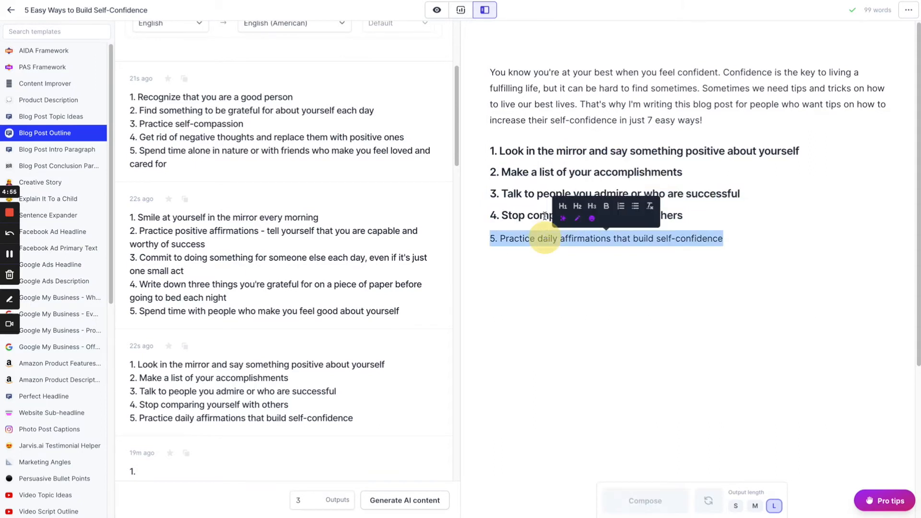
{"action": "left_click", "coordinate": [578, 206]}
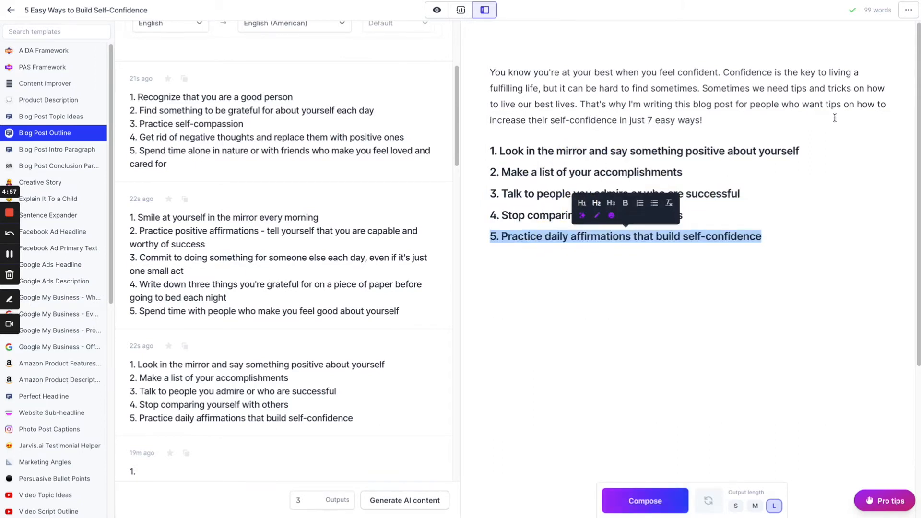
Add a blank line under heading 1, "Look in the mirror and say something positive about yourself", and compose AI text there.
{"action": "left_click", "coordinate": [818, 149]}
{"action": "key", "text": "Return"}
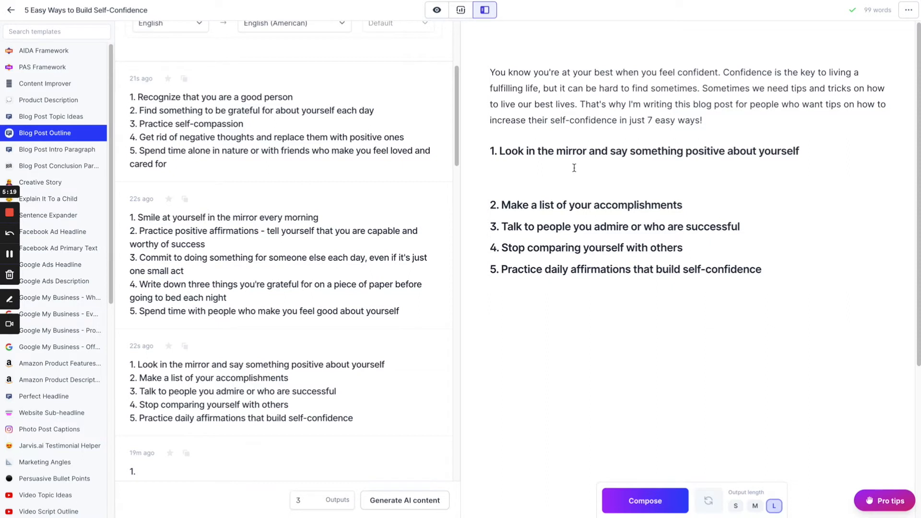
{"action": "key", "text": "ctrl+Return"}
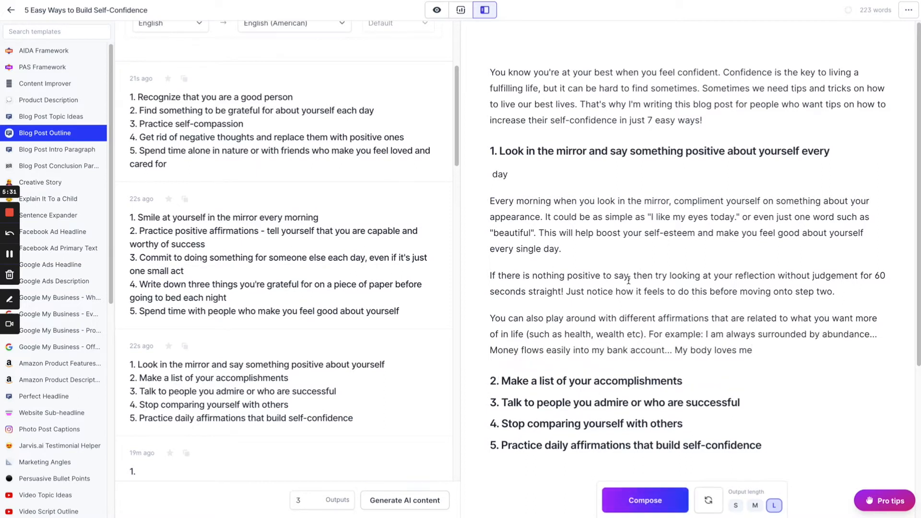
{"action": "scroll", "coordinate": [778, 280], "scroll_direction": "down", "scroll_amount": 1}
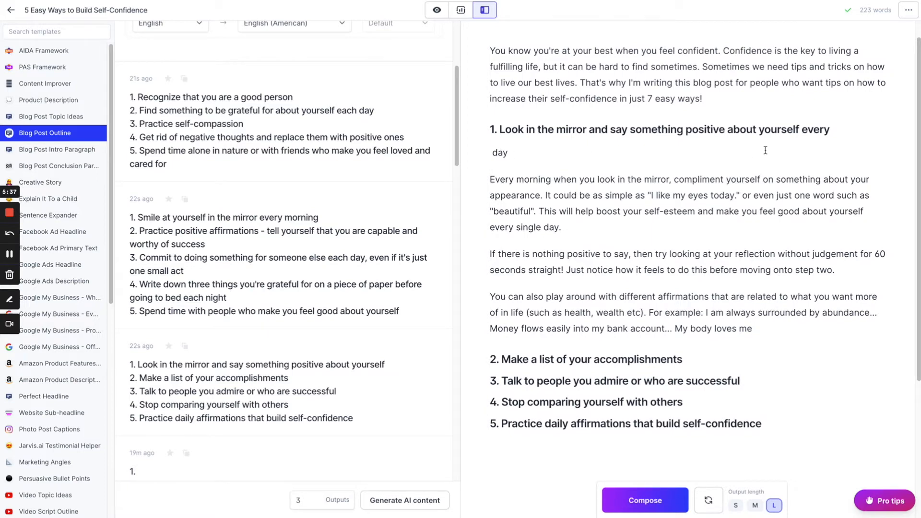
Delete the stray "every" and "day" around heading 1 and end the section's last sentence, "My body loves me", with a period.
{"action": "double_click", "coordinate": [813, 130]}
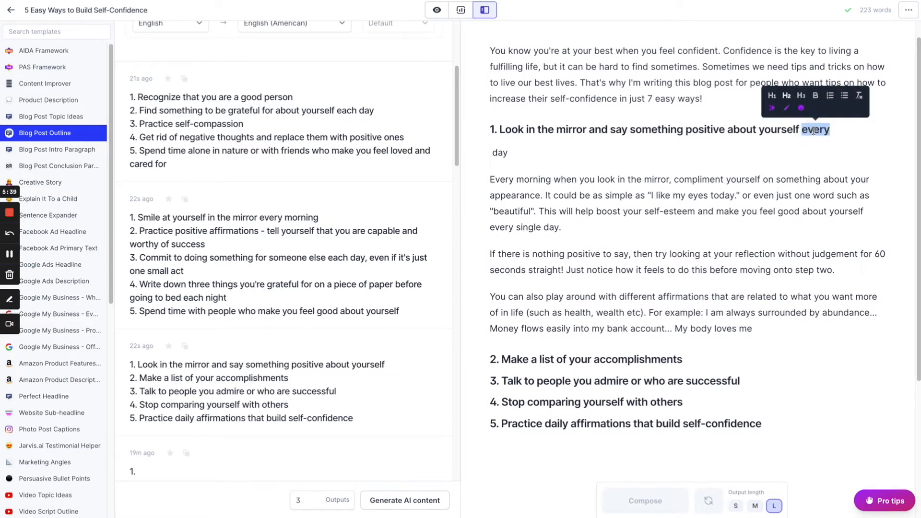
{"action": "key", "text": "BackSpace"}
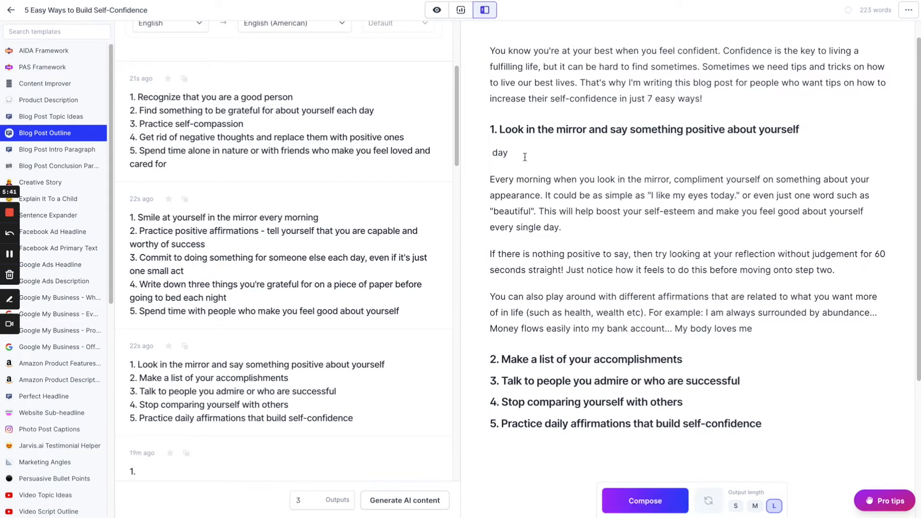
{"action": "double_click", "coordinate": [499, 152]}
{"action": "key", "text": "BackSpace"}
{"action": "key", "text": "BackSpace"}
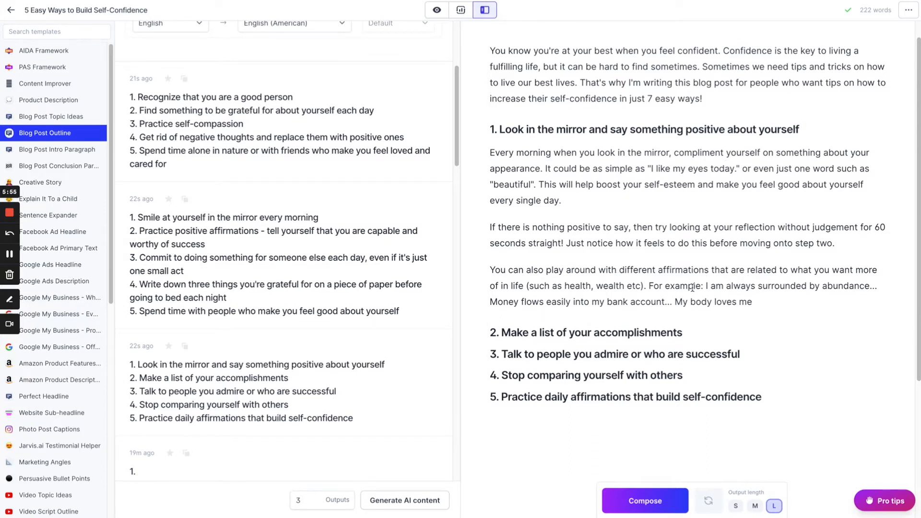
{"action": "left_click", "coordinate": [753, 302]}
{"action": "scroll", "coordinate": [722, 181], "scroll_direction": "down", "scroll_amount": 1}
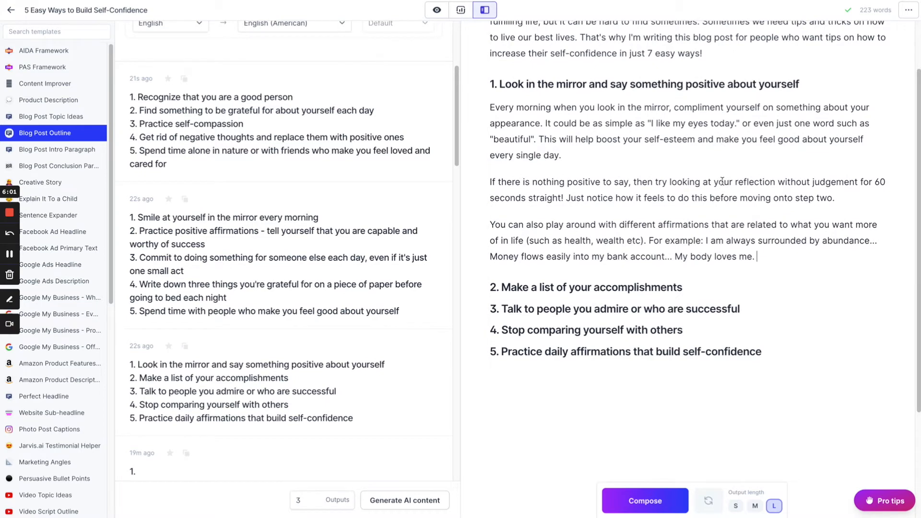
{"action": "scroll", "coordinate": [722, 181], "scroll_direction": "up", "scroll_amount": 1}
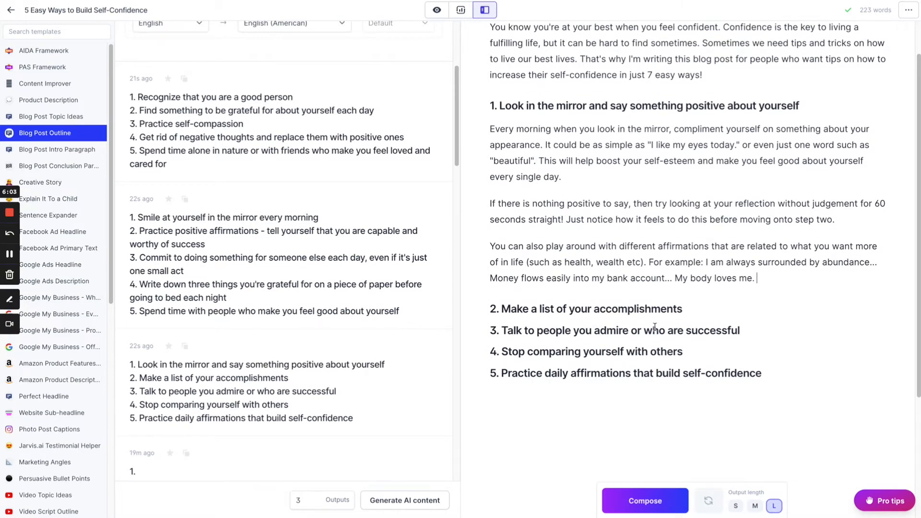
End heading 2, "Make a list of your accomplishments", with a period and compose AI text on a new line beneath it.
{"action": "left_click", "coordinate": [686, 309]}
{"action": "type", "text": "."}
{"action": "key", "text": "Return"}
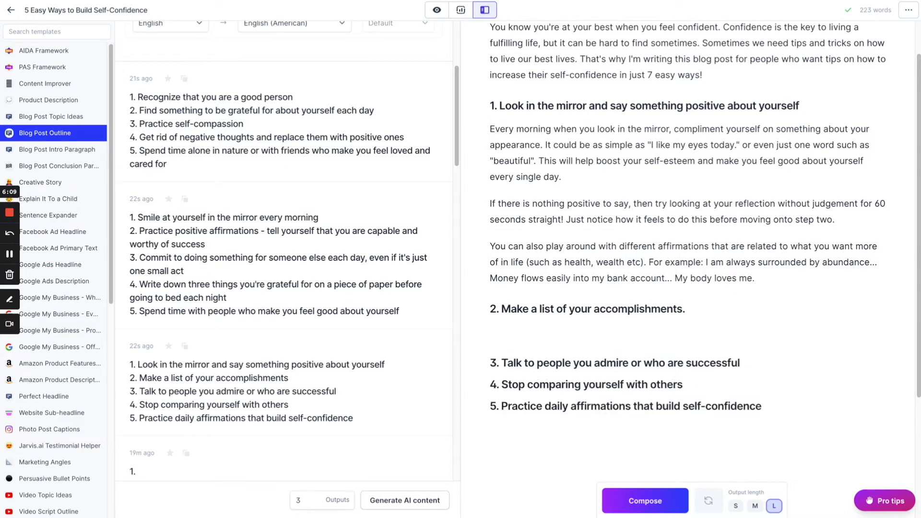
{"action": "key", "text": "ctrl+Return"}
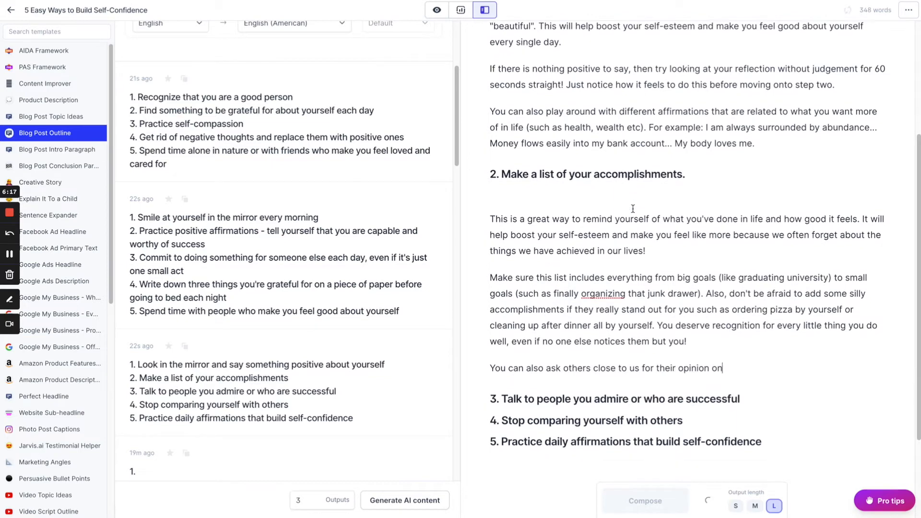
Delete the incomplete last paragraph of section 2, beginning "You can also ask others close to us".
{"action": "scroll", "coordinate": [633, 209], "scroll_direction": "down", "scroll_amount": 3}
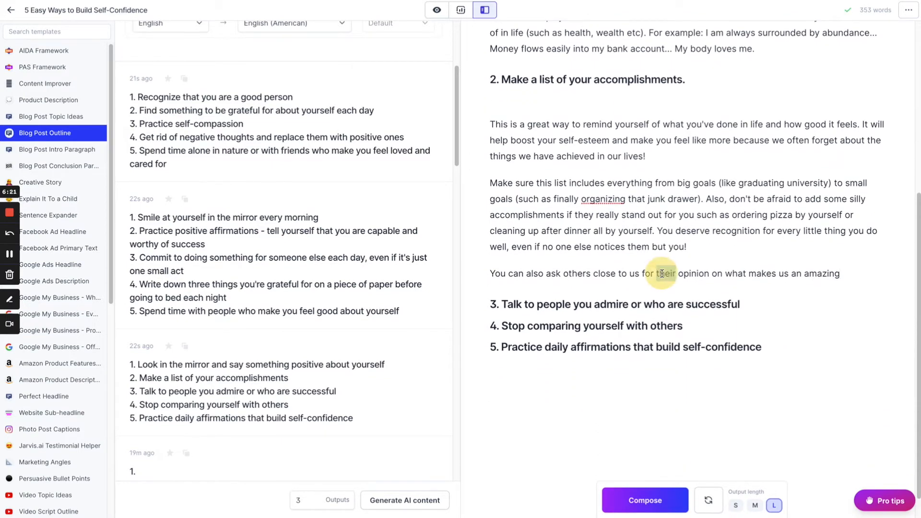
{"action": "triple_click", "coordinate": [662, 272]}
{"action": "key", "text": "BackSpace"}
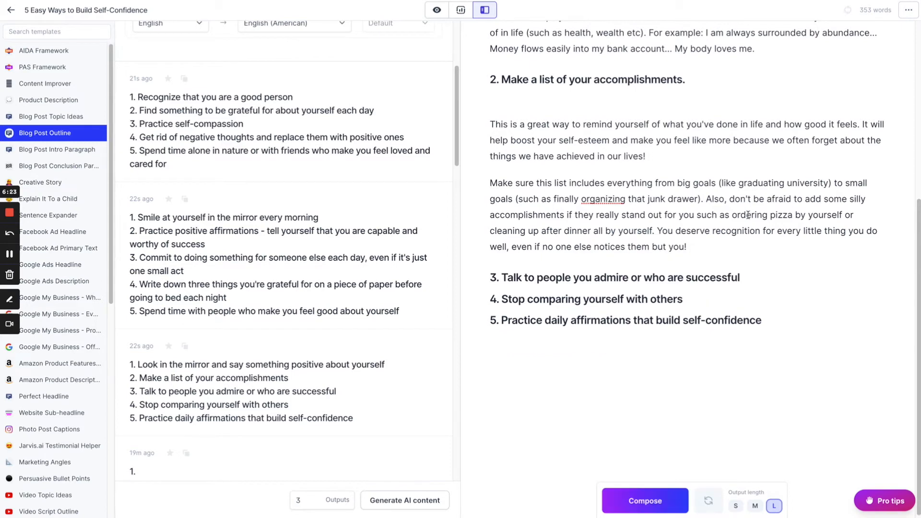
End heading 3, "Talk to people you admire or who are successful", with a period and compose AI text on a new line beneath it.
{"action": "left_click", "coordinate": [744, 277]}
{"action": "type", "text": "."}
{"action": "key", "text": "Return"}
{"action": "key", "text": "ctrl+Return"}
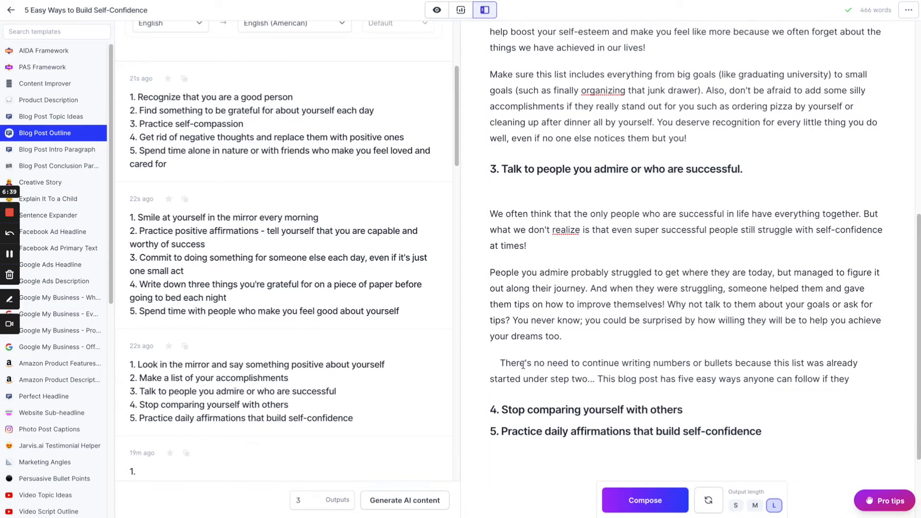
Delete the off-topic last paragraph of section 3, beginning "There's no need to continue writing numbers or bullets".
{"action": "triple_click", "coordinate": [574, 376]}
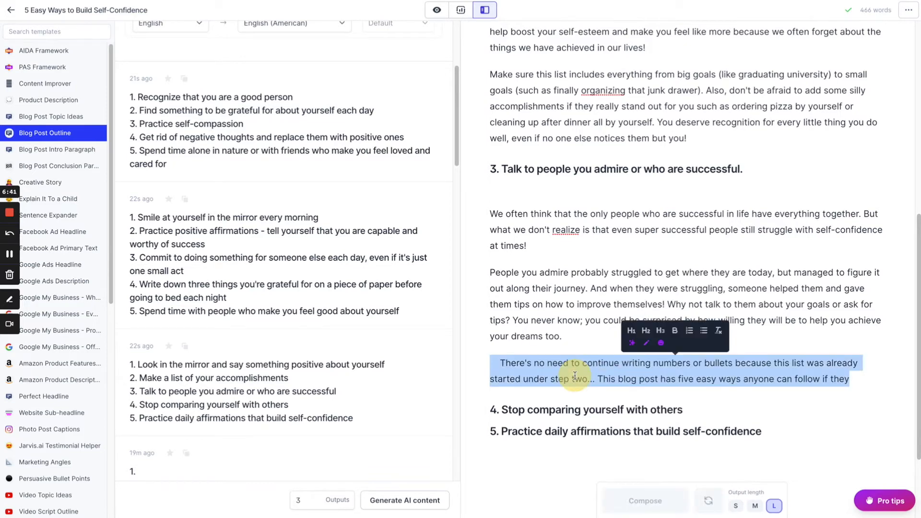
{"action": "key", "text": "BackSpace"}
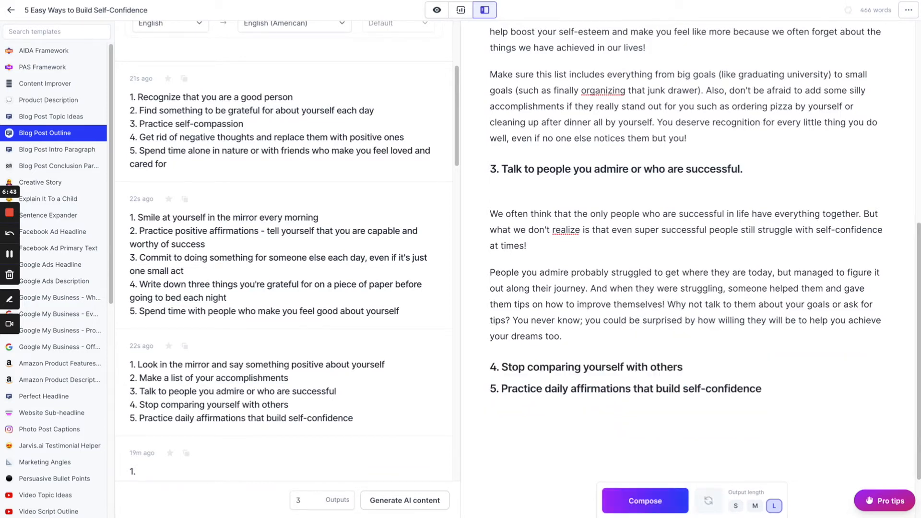
End heading 4, "Stop comparing yourself with others", with a period and compose AI text on a new line beneath it.
{"action": "scroll", "coordinate": [657, 258], "scroll_direction": "up", "scroll_amount": 5}
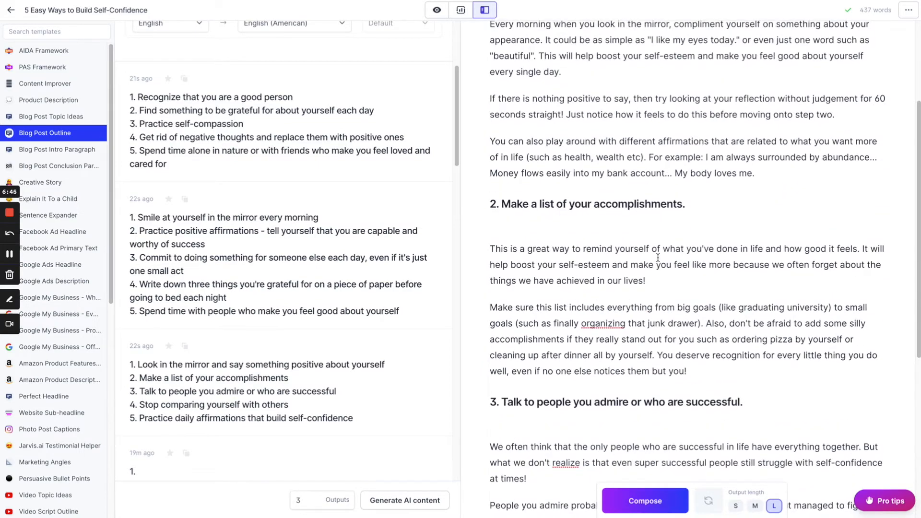
{"action": "scroll", "coordinate": [671, 266], "scroll_direction": "down", "scroll_amount": 8}
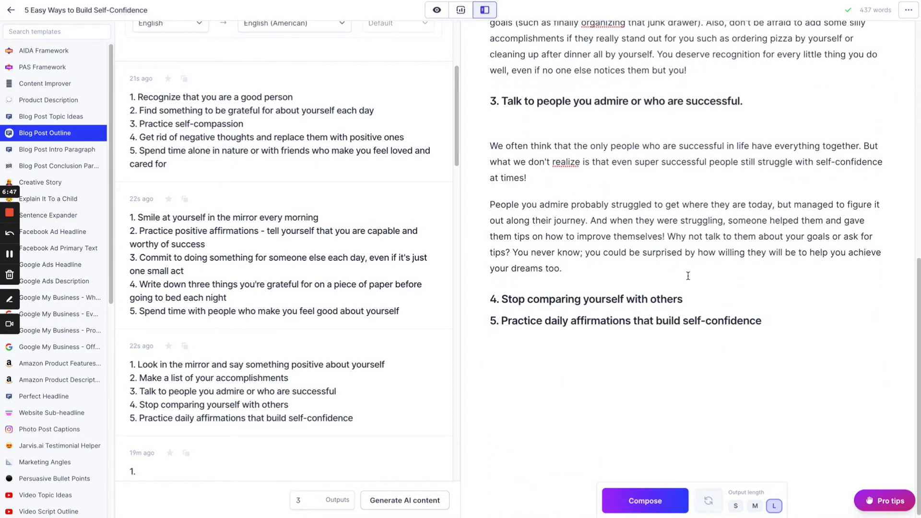
{"action": "left_click", "coordinate": [691, 296]}
{"action": "type", "text": "."}
{"action": "key", "text": "Return"}
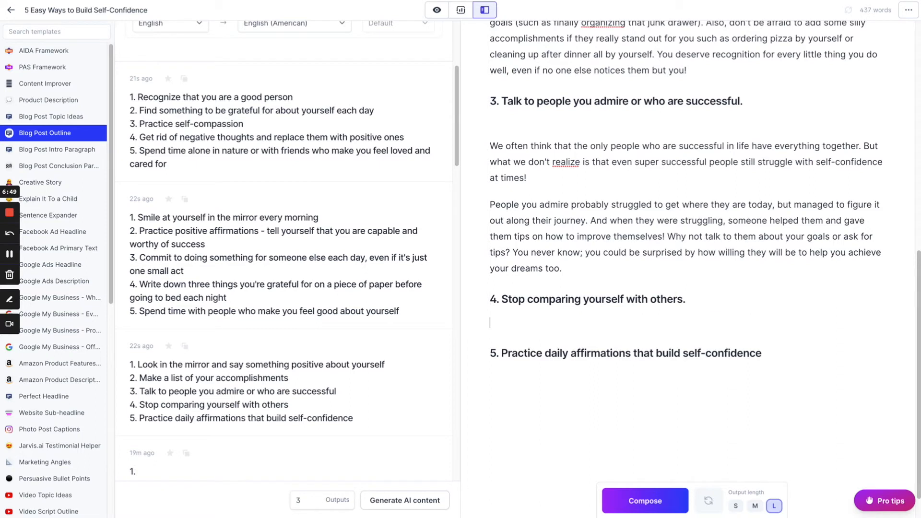
{"action": "key", "text": "ctrl+Return"}
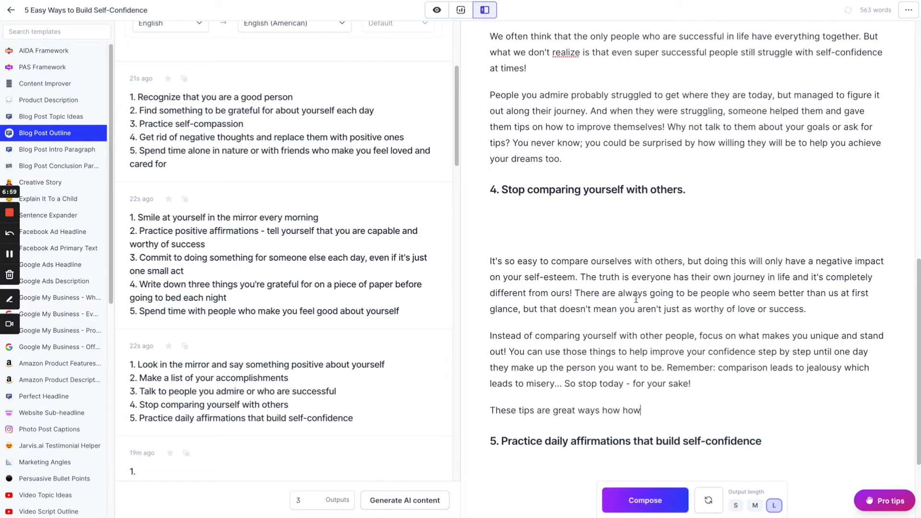
Delete section 4's incomplete last paragraph, beginning "These tips are great ways", and remove the blank lines beneath heading 4.
{"action": "scroll", "coordinate": [636, 299], "scroll_direction": "down", "scroll_amount": 1}
{"action": "triple_click", "coordinate": [547, 351]}
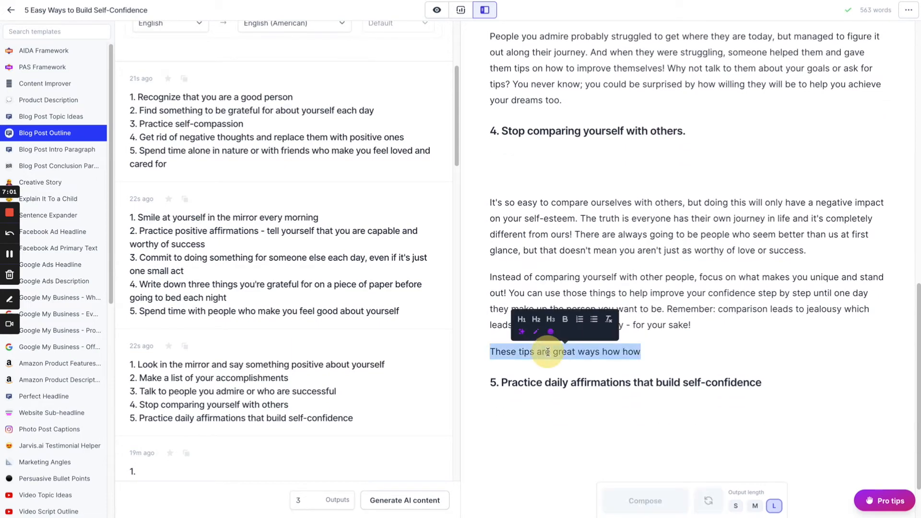
{"action": "key", "text": "BackSpace"}
{"action": "left_click", "coordinate": [505, 165]}
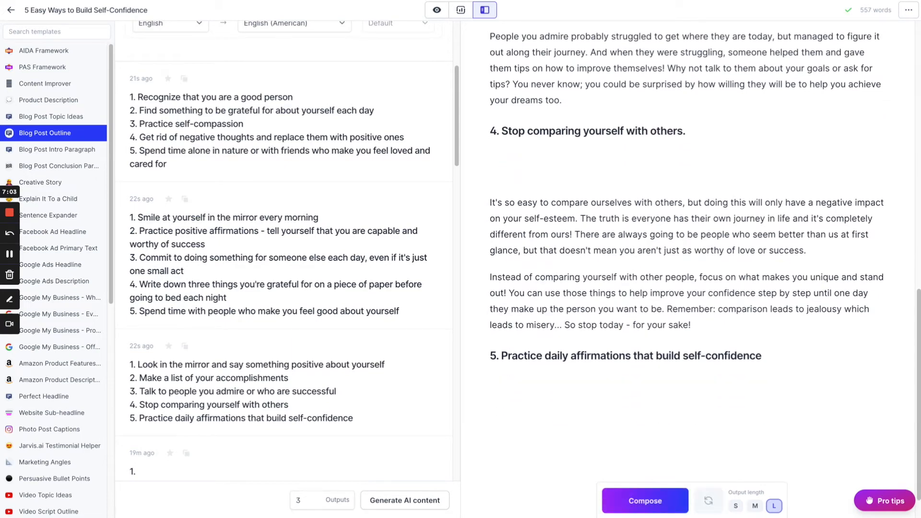
{"action": "key", "text": "BackSpace"}
{"action": "key", "text": "BackSpace"}
Review the post from the introduction to heading 5, checking the sections and whether the remaining heading repeats an earlier topic.
{"action": "left_click", "coordinate": [779, 326]}
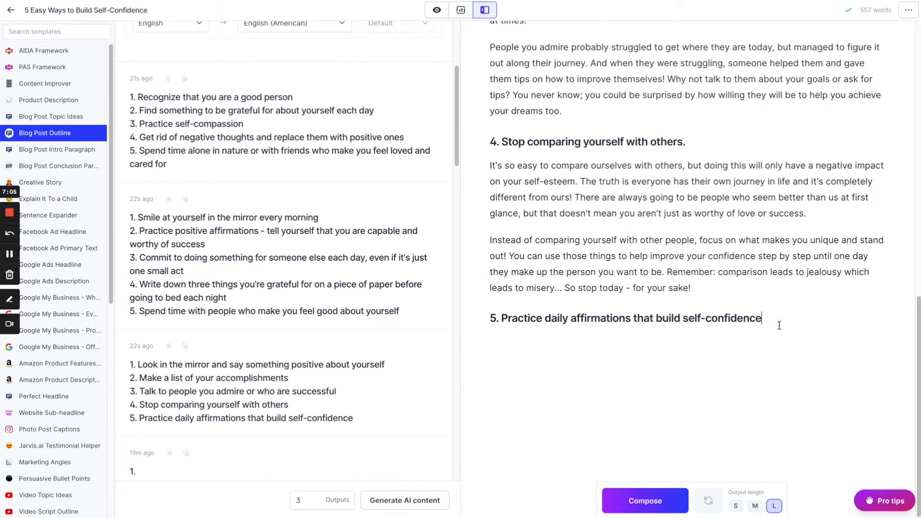
{"action": "scroll", "coordinate": [779, 326], "scroll_direction": "up", "scroll_amount": 12}
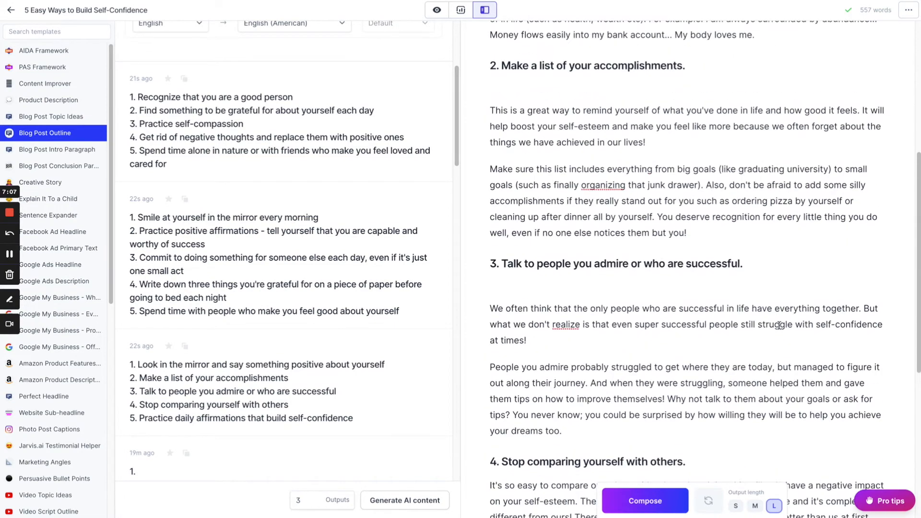
{"action": "scroll", "coordinate": [779, 326], "scroll_direction": "up", "scroll_amount": 1}
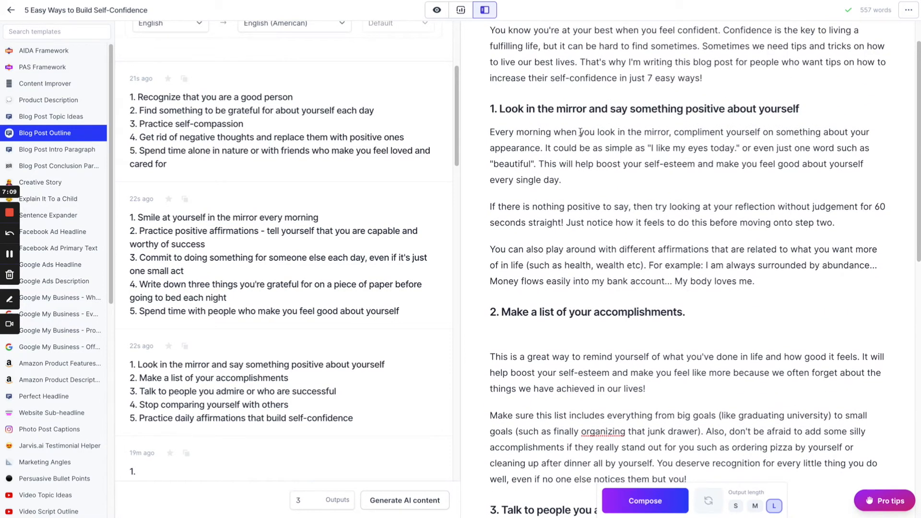
{"action": "scroll", "coordinate": [631, 103], "scroll_direction": "down", "scroll_amount": 8}
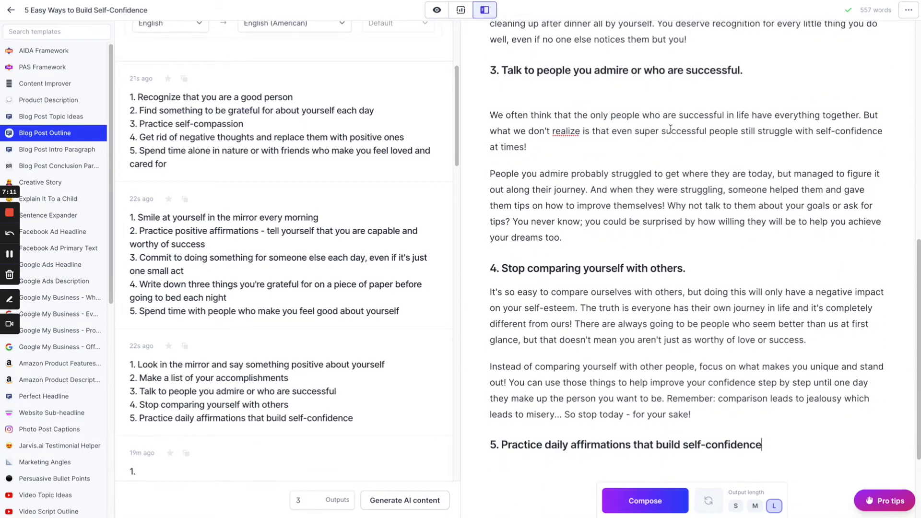
{"action": "scroll", "coordinate": [662, 192], "scroll_direction": "down", "scroll_amount": 2}
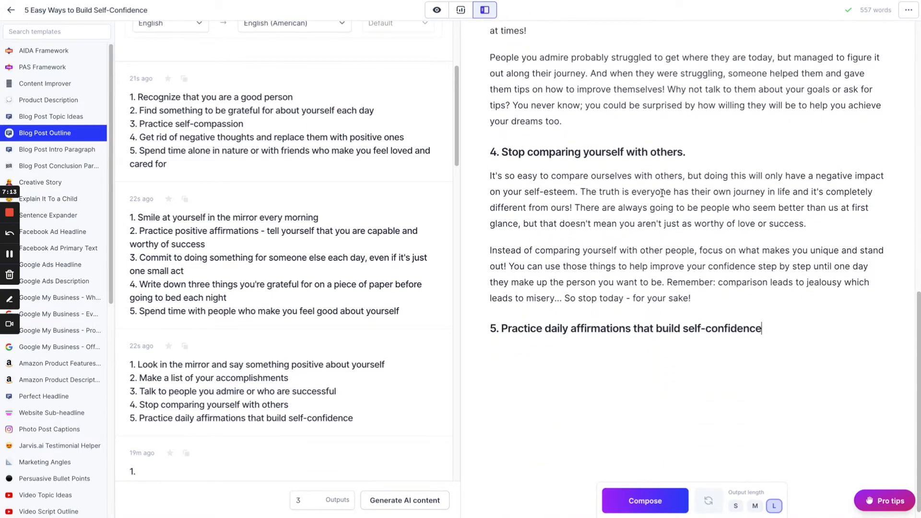
{"action": "scroll", "coordinate": [662, 192], "scroll_direction": "down", "scroll_amount": 1}
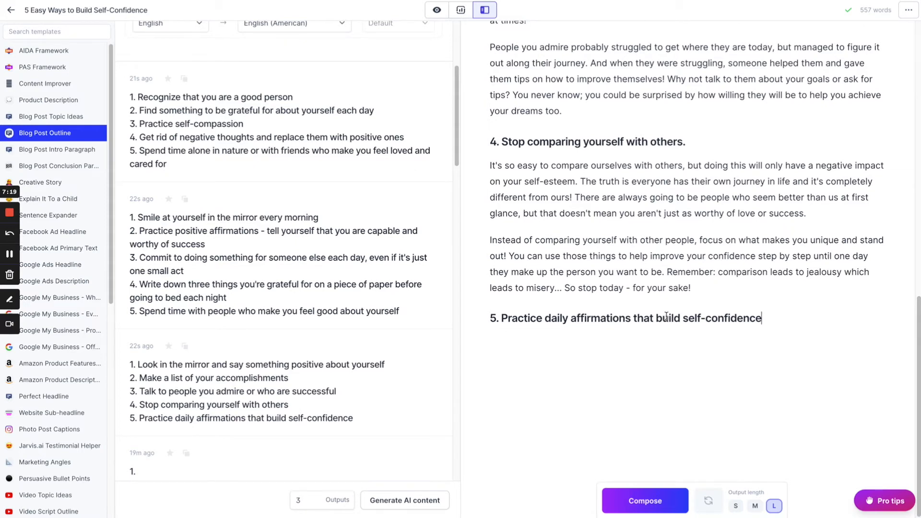
{"action": "scroll", "coordinate": [666, 316], "scroll_direction": "up", "scroll_amount": 10}
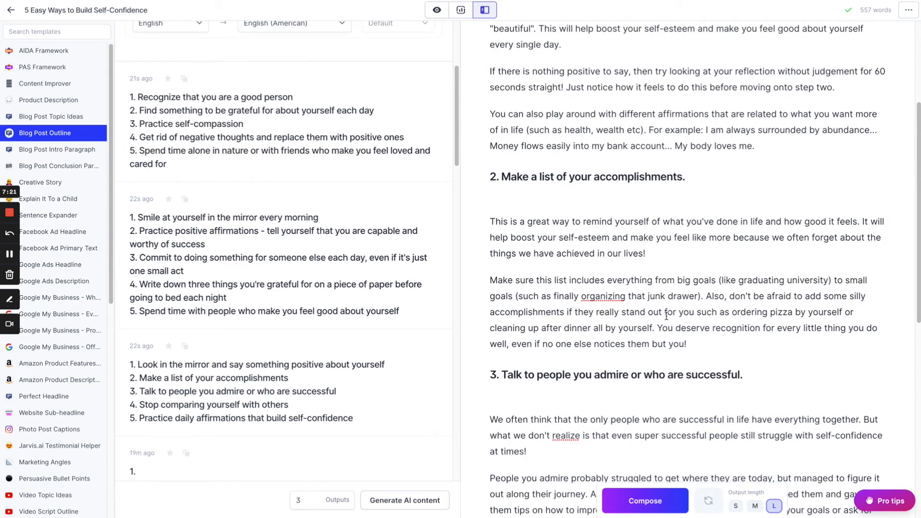
{"action": "scroll", "coordinate": [666, 316], "scroll_direction": "up", "scroll_amount": 1}
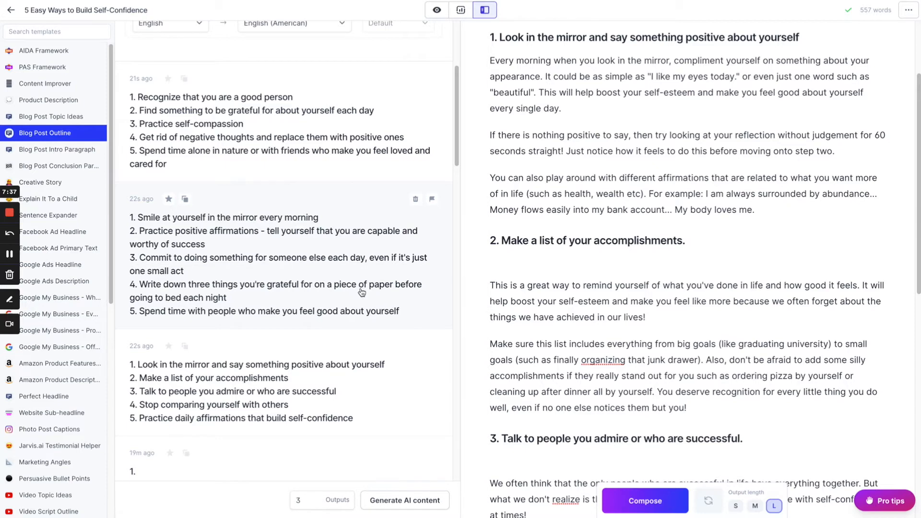
{"action": "scroll", "coordinate": [579, 314], "scroll_direction": "down", "scroll_amount": 7}
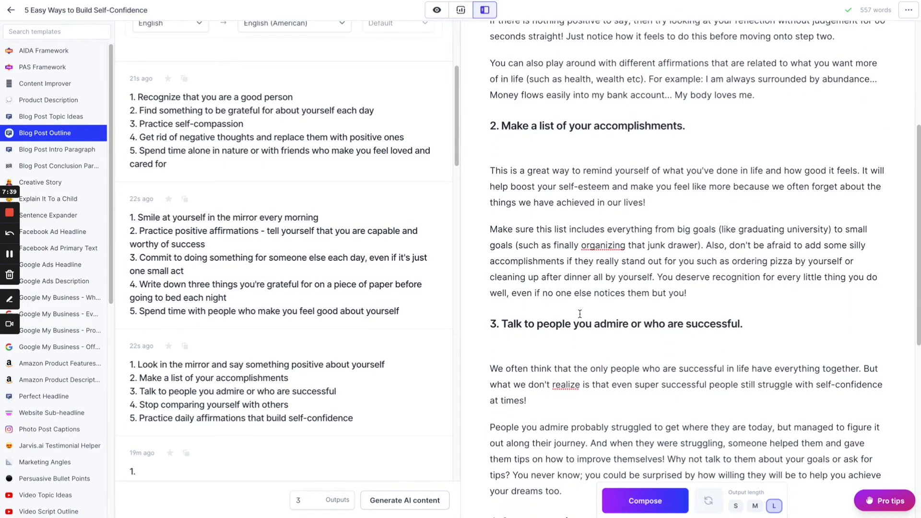
{"action": "scroll", "coordinate": [579, 314], "scroll_direction": "down", "scroll_amount": 1}
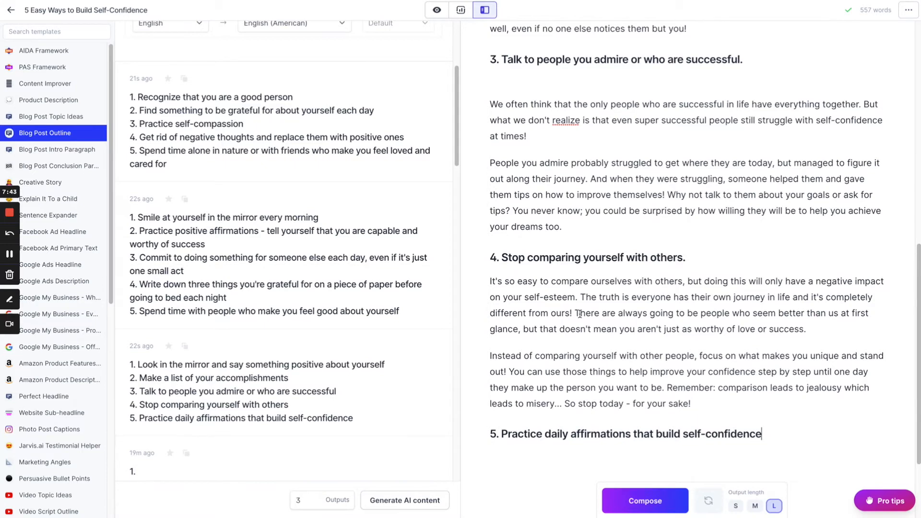
Open the outline beginning "Smile at yourself in the mirror" and copy the text of its third item, "Commit to doing something for someone else".
{"action": "left_click", "coordinate": [230, 270]}
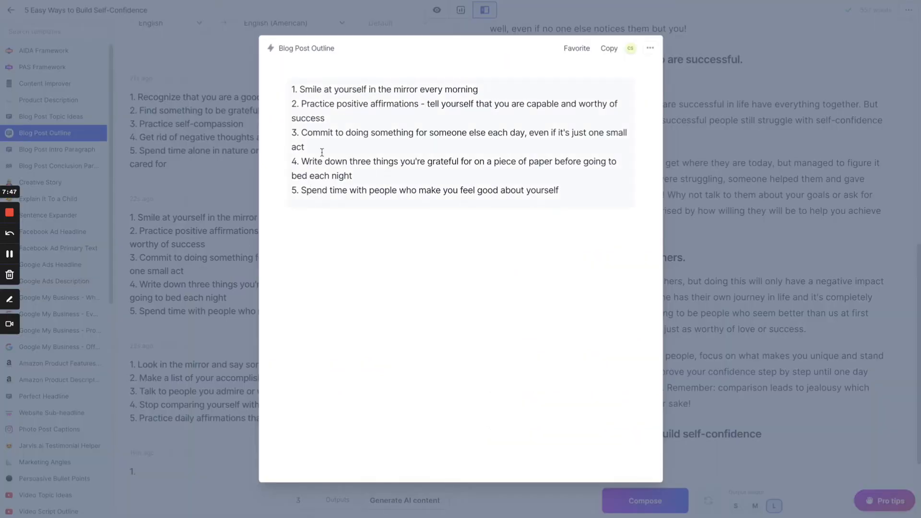
{"action": "left_click", "coordinate": [303, 131]}
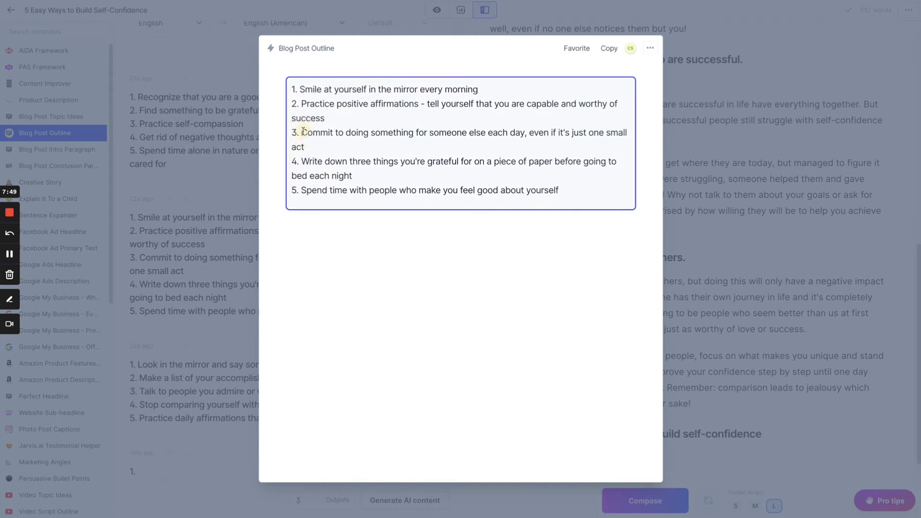
{"action": "left_click_drag", "start_coordinate": [303, 132], "coordinate": [311, 150]}
{"action": "key", "text": "ctrl+c"}
Replace heading 5 with the copied outline item, numbered "5." as plain heading text without automatic list formatting.
{"action": "left_click", "coordinate": [715, 210]}
{"action": "double_click", "coordinate": [634, 431]}
{"action": "triple_click", "coordinate": [635, 431]}
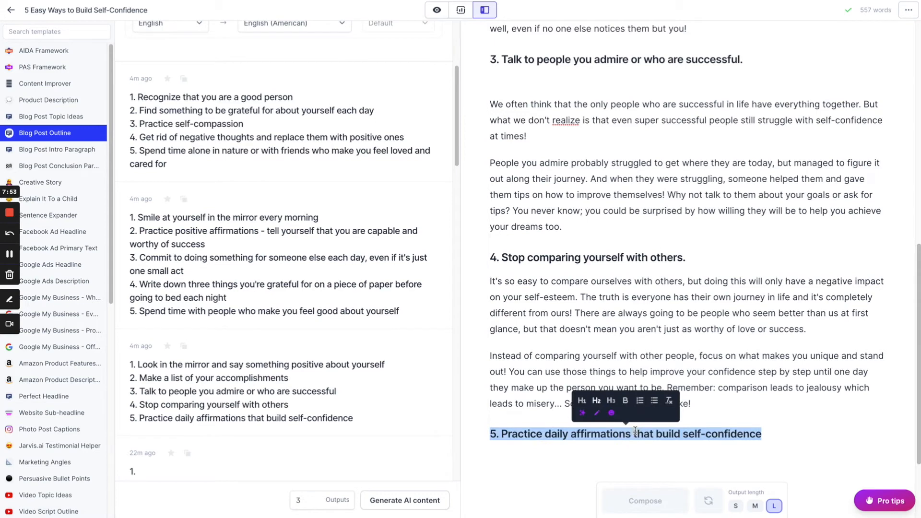
{"action": "key", "text": "BackSpace"}
{"action": "key", "text": "ctrl+v"}
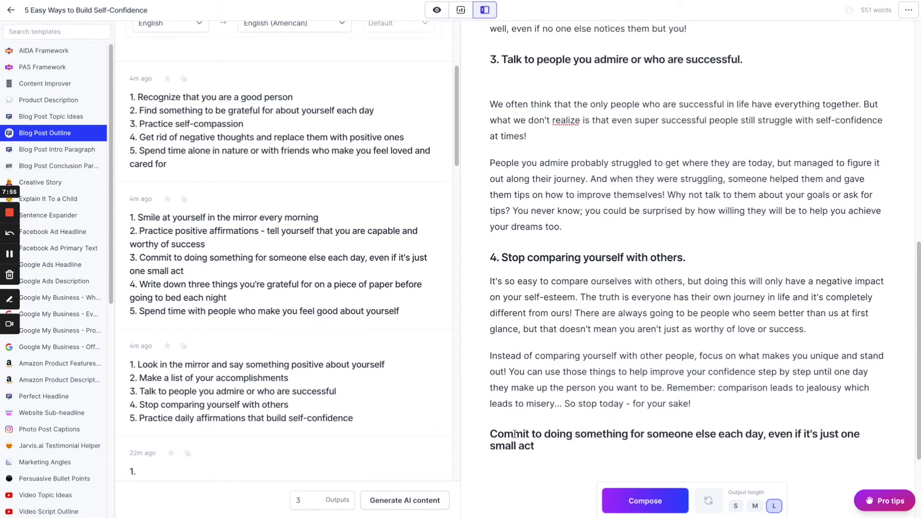
{"action": "type", "text": "5."}
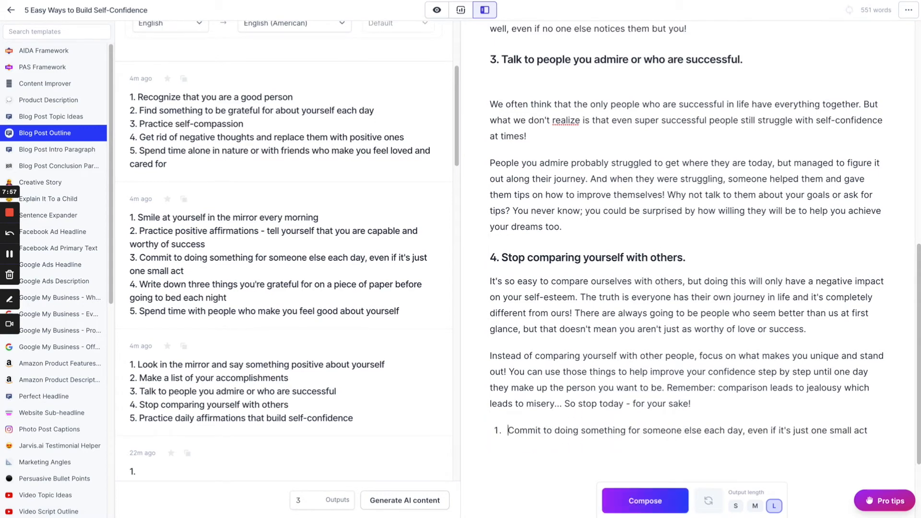
{"action": "key", "text": "ctrl+z"}
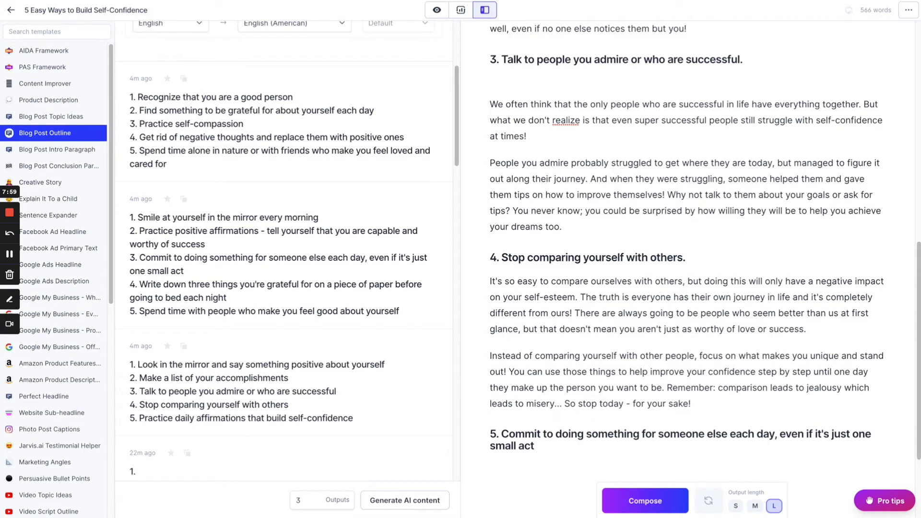
Compose AI text on a new line beneath heading 5 and delete its closing line, beginning "Thank You For Your Time".
{"action": "scroll", "coordinate": [563, 397], "scroll_direction": "down", "scroll_amount": 2}
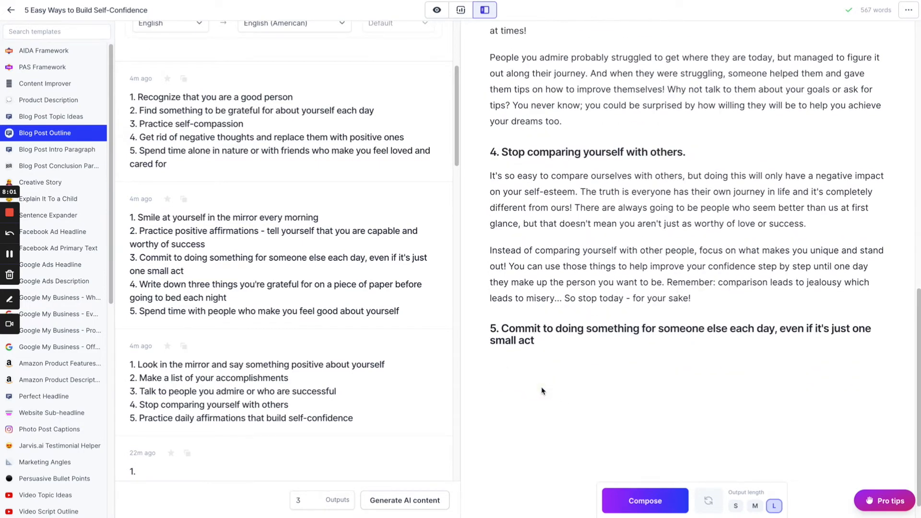
{"action": "key", "text": "Return"}
{"action": "key", "text": "ctrl+Return"}
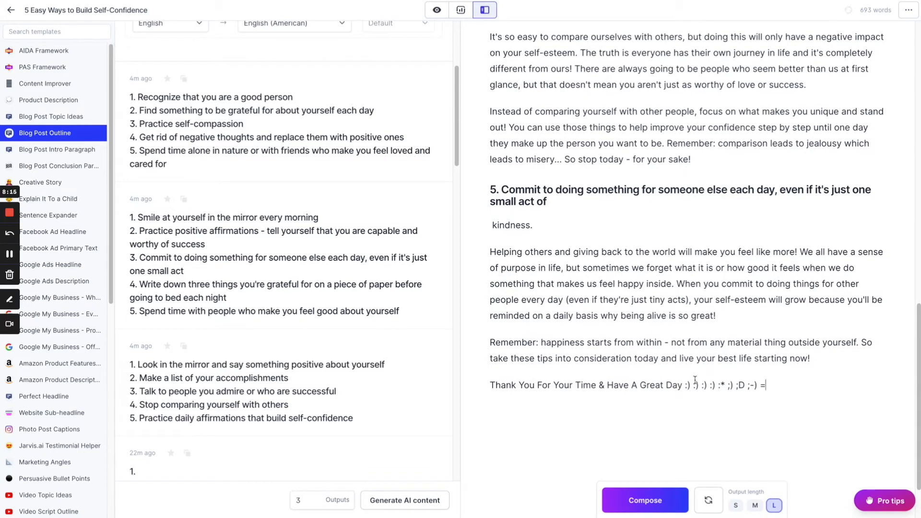
{"action": "triple_click", "coordinate": [595, 387]}
{"action": "key", "text": "BackSpace"}
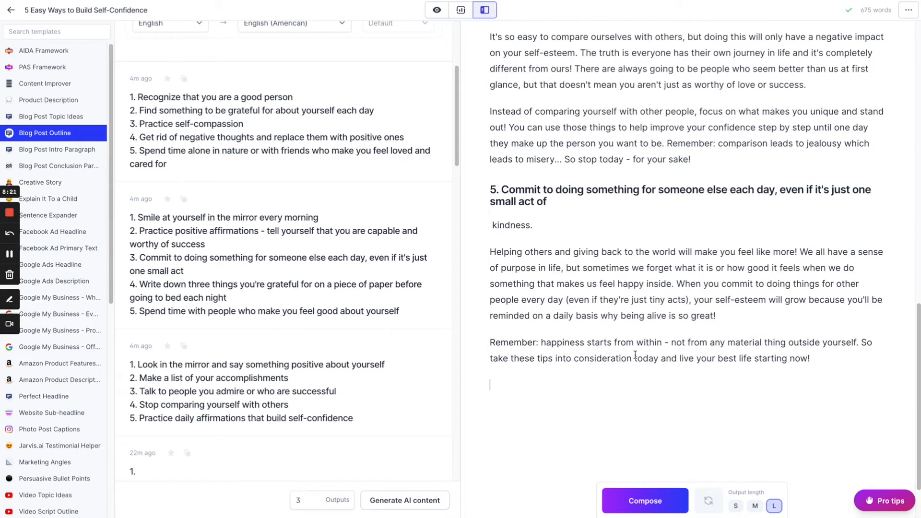
Join the stray word "kindness." onto heading 5 so that it ends with "even if it's just one small act of kindness.".
{"action": "double_click", "coordinate": [510, 226]}
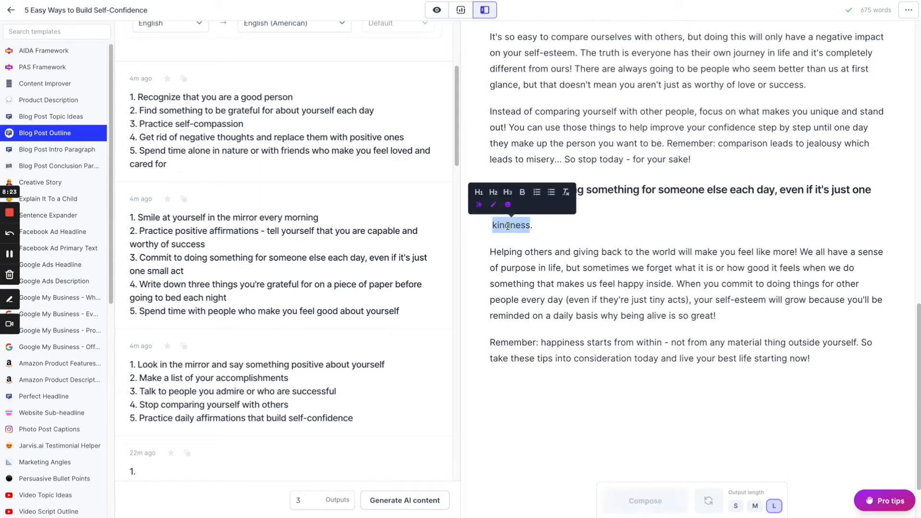
{"action": "key", "text": "BackSpace"}
{"action": "key", "text": "BackSpace"}
{"action": "key", "text": "BackSpace"}
{"action": "key", "text": "BackSpace"}
{"action": "type", "text": "f "}
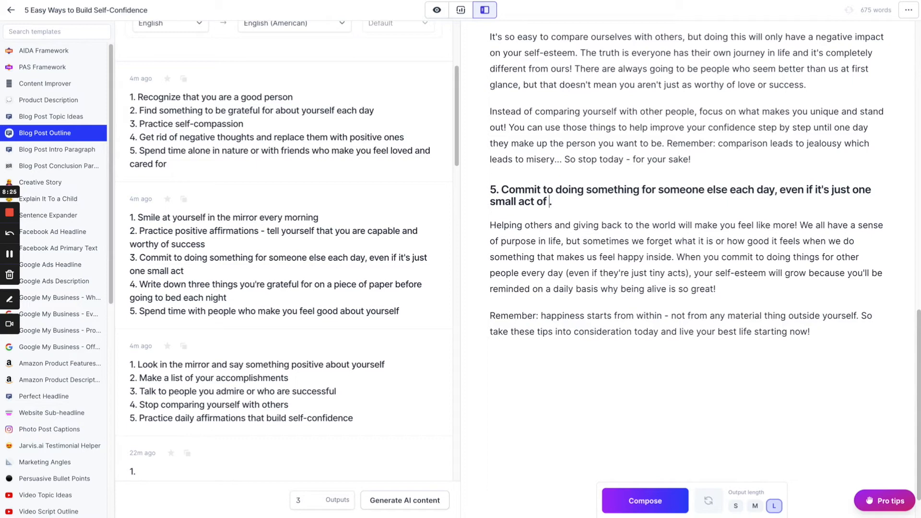
{"action": "type", "text": "kindness"}
Delete the last paragraph of section 5, beginning "Remember: happiness starts from within".
{"action": "left_click", "coordinate": [695, 319]}
{"action": "triple_click", "coordinate": [696, 321]}
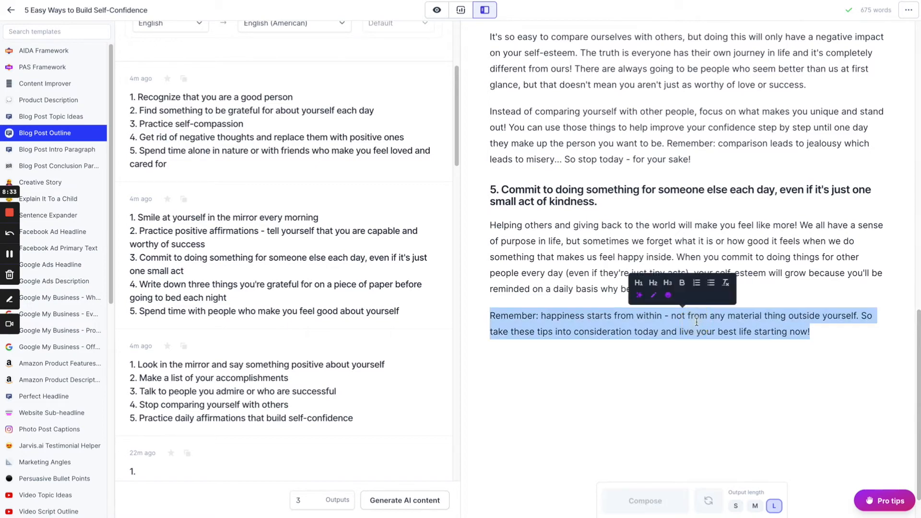
{"action": "key", "text": "BackSpace"}
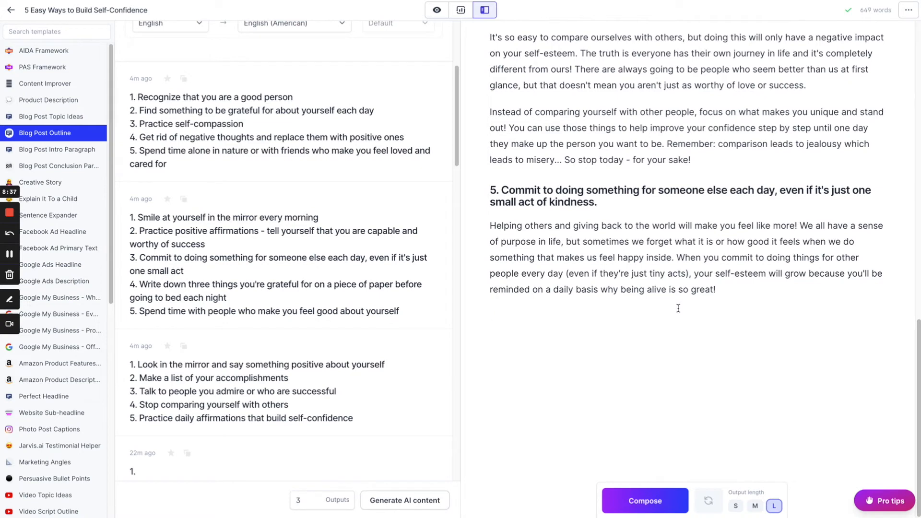
Try composing more AI text after section 5 and discard the generated conclusion and keywords.
{"action": "key", "text": "ctrl+Return"}
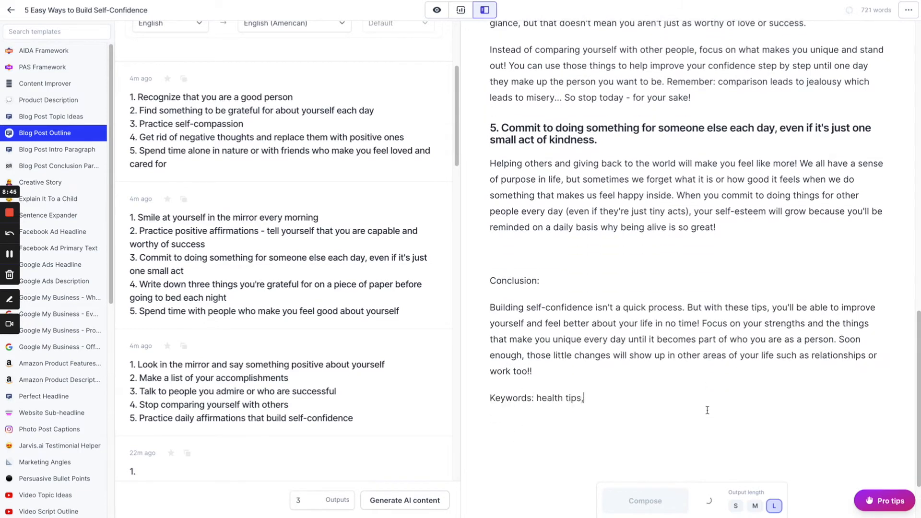
{"action": "left_click_drag", "start_coordinate": [507, 260], "coordinate": [736, 442]}
{"action": "key", "text": "BackSpace"}
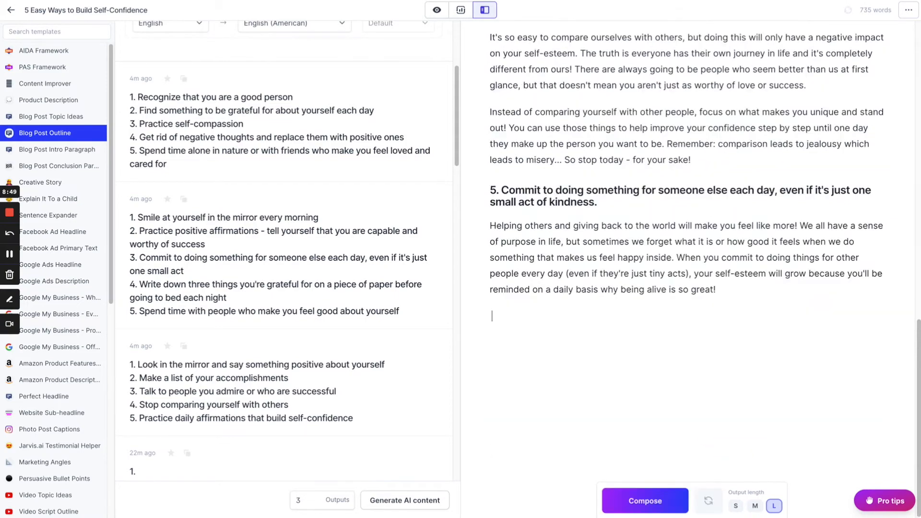
Split section 5's text into two paragraphs, starting the second at "When you commit to doing things for other people".
{"action": "scroll", "coordinate": [662, 298], "scroll_direction": "up", "scroll_amount": 5}
{"action": "scroll", "coordinate": [662, 299], "scroll_direction": "up", "scroll_amount": 1}
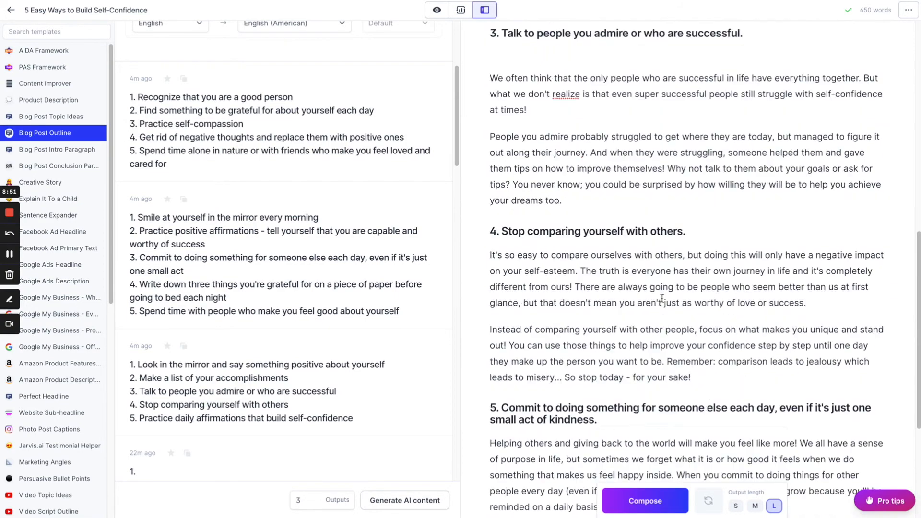
{"action": "scroll", "coordinate": [662, 298], "scroll_direction": "down", "scroll_amount": 2}
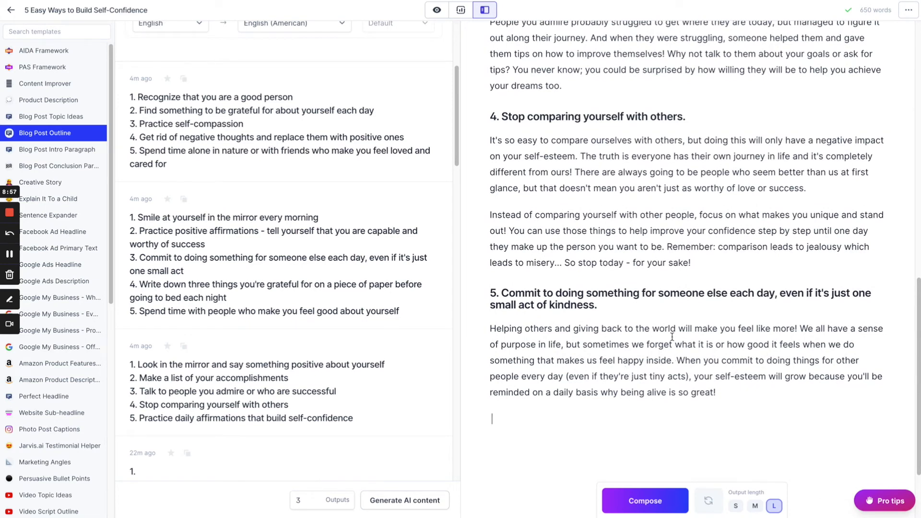
{"action": "left_click", "coordinate": [675, 359]}
{"action": "key", "text": "Return"}
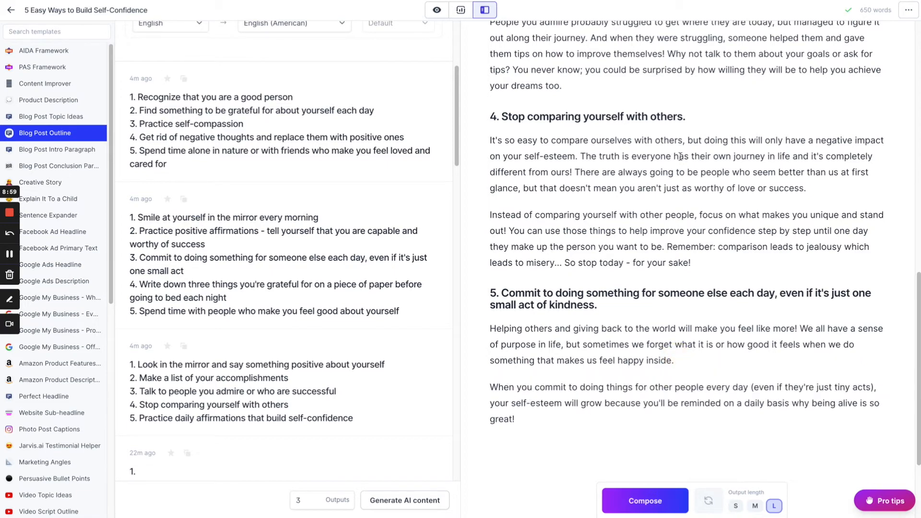
{"action": "scroll", "coordinate": [646, 245], "scroll_direction": "up", "scroll_amount": 2}
{"action": "scroll", "coordinate": [608, 318], "scroll_direction": "up", "scroll_amount": 3}
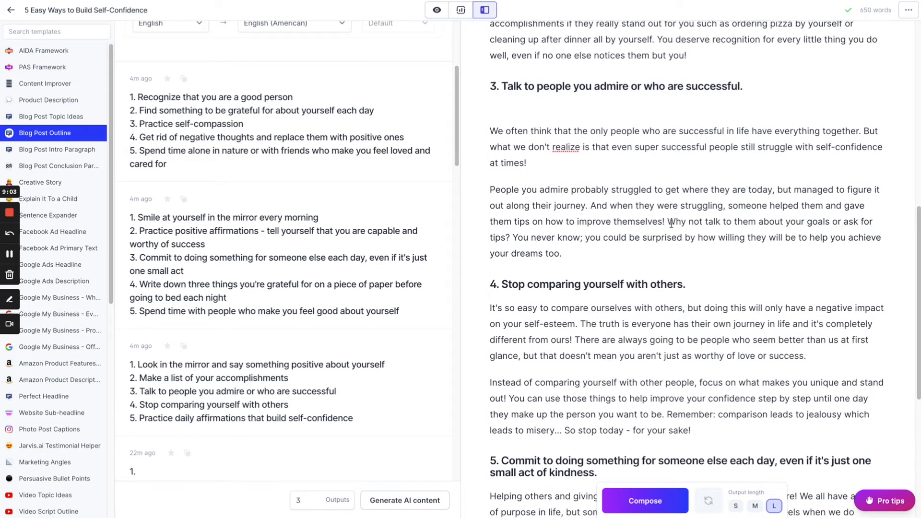
Start new paragraphs at "Why not talk to them" in section 3 and at "Also, don't be afraid" in section 2.
{"action": "left_click", "coordinate": [667, 221]}
{"action": "key", "text": "Return"}
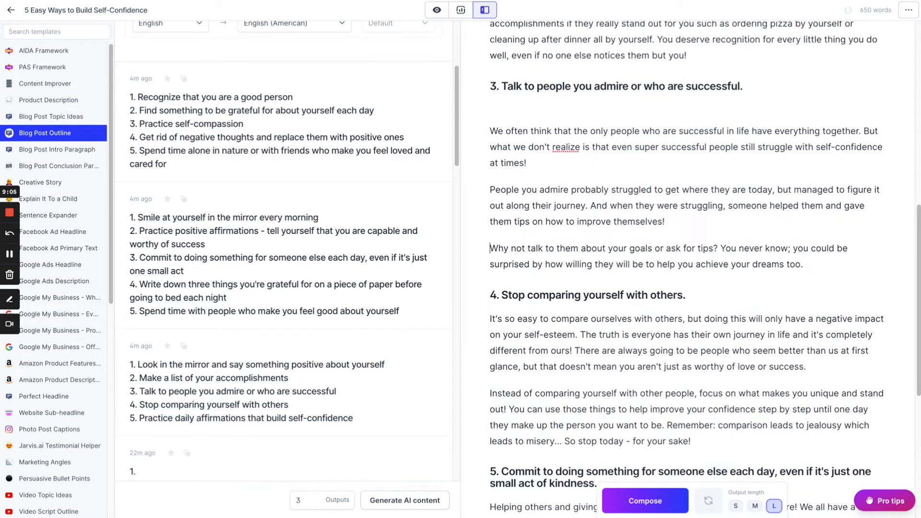
{"action": "scroll", "coordinate": [602, 242], "scroll_direction": "up", "scroll_amount": 5}
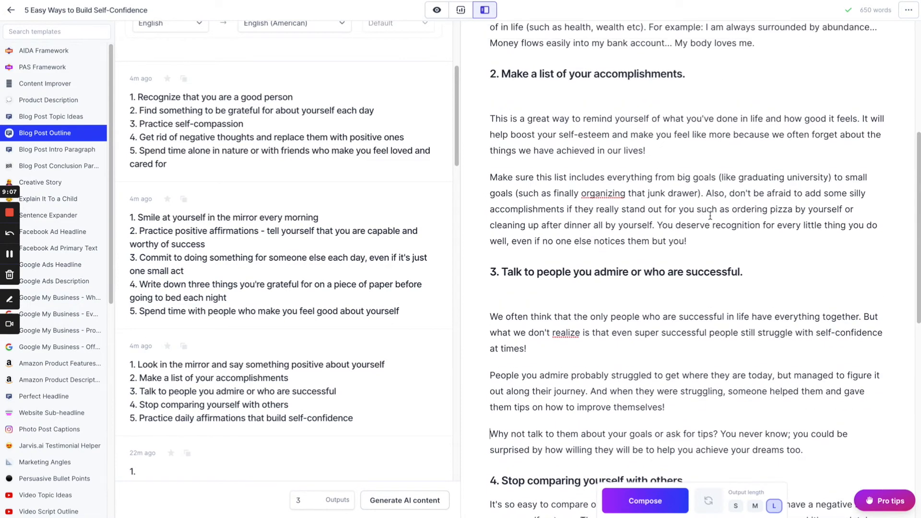
{"action": "left_click", "coordinate": [708, 193]}
{"action": "key", "text": "Return"}
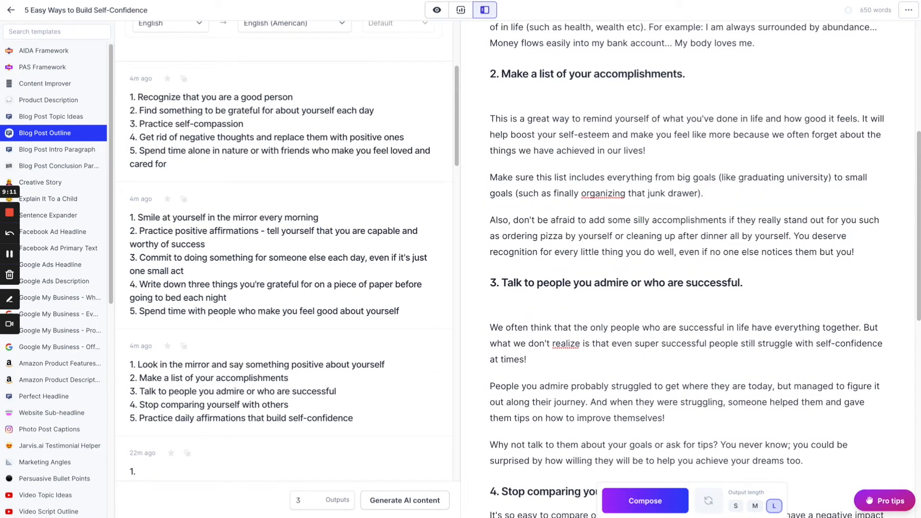
Remove the blank line under heading 2, "Make a list of your accomplishments.".
{"action": "scroll", "coordinate": [585, 259], "scroll_direction": "up", "scroll_amount": 2}
{"action": "left_click", "coordinate": [549, 181]}
{"action": "key", "text": "BackSpace"}
{"action": "scroll", "coordinate": [561, 213], "scroll_direction": "up", "scroll_amount": 5}
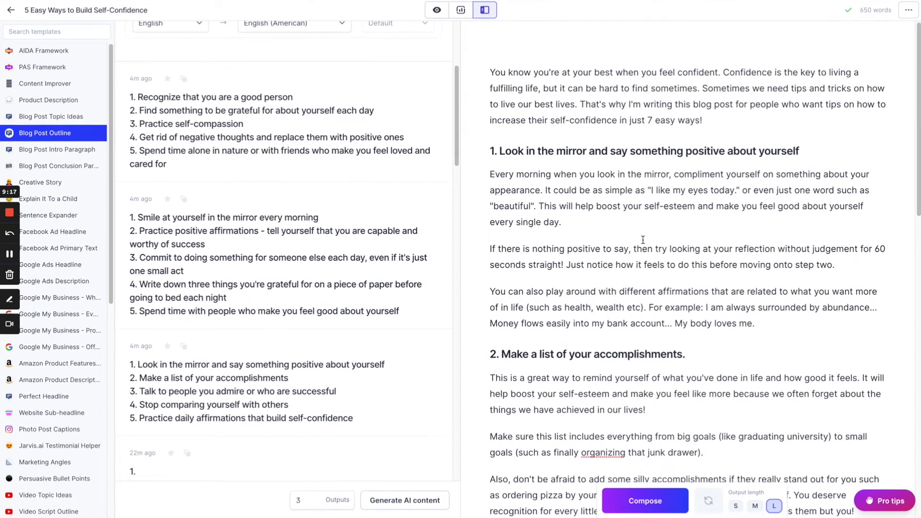
Add "Conclusion" as a level-2 heading after section 5's text, with an empty line beneath it.
{"action": "scroll", "coordinate": [642, 240], "scroll_direction": "down", "scroll_amount": 20}
{"action": "left_click", "coordinate": [546, 291]}
{"action": "key", "text": "Return"}
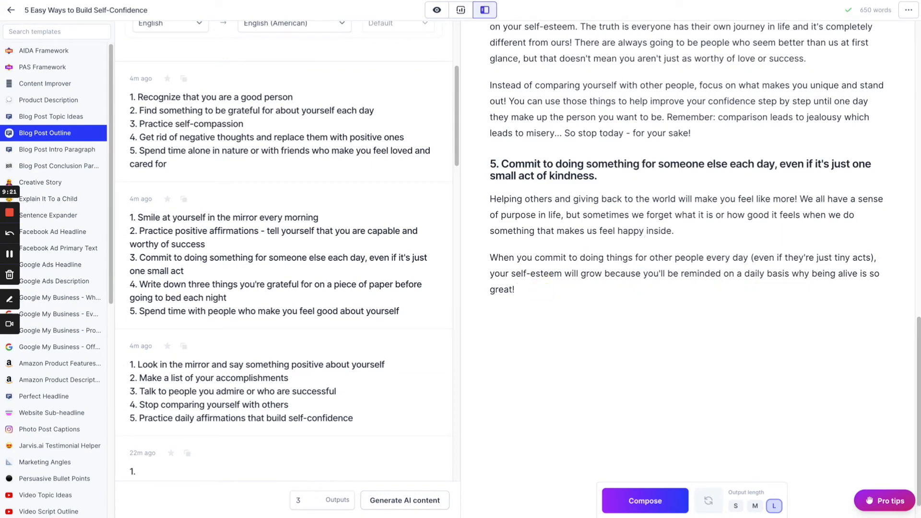
{"action": "type", "text": "Conclusion"}
{"action": "key", "text": "Return"}
{"action": "double_click", "coordinate": [504, 314]}
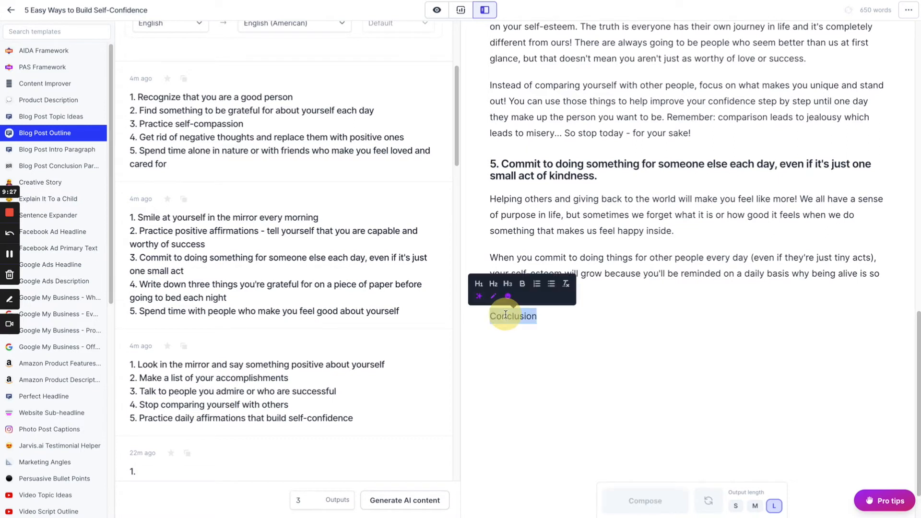
{"action": "left_click", "coordinate": [492, 284]}
{"action": "left_click", "coordinate": [520, 348]}
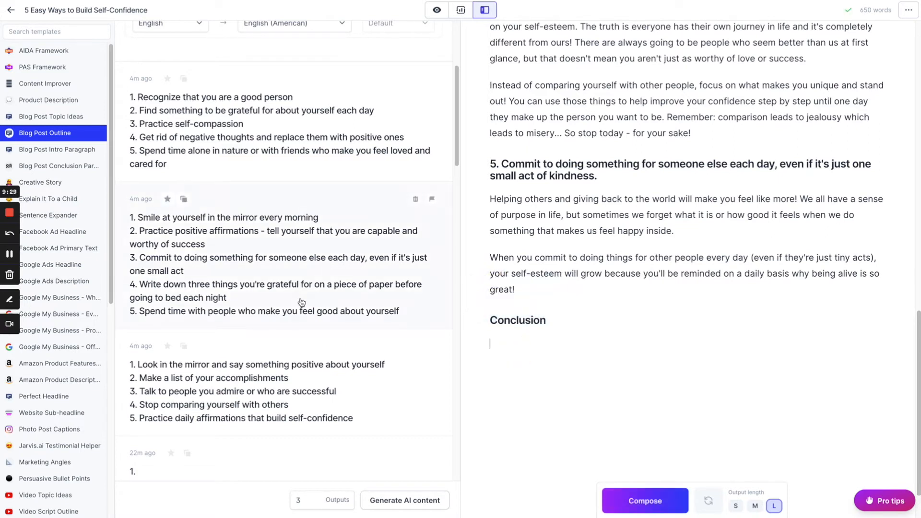
Copy the document title "5 Easy Ways to Build Self-Confidence" into the main points of the Blog Post Conclusion Paragraph template.
{"action": "left_click", "coordinate": [67, 168]}
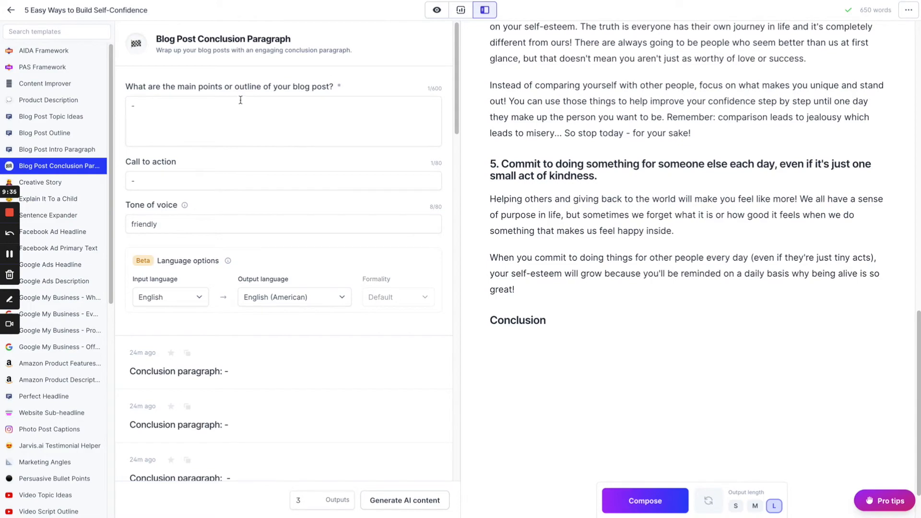
{"action": "left_click", "coordinate": [89, 13]}
{"action": "left_click", "coordinate": [323, 124]}
{"action": "key", "text": "ctrl+a"}
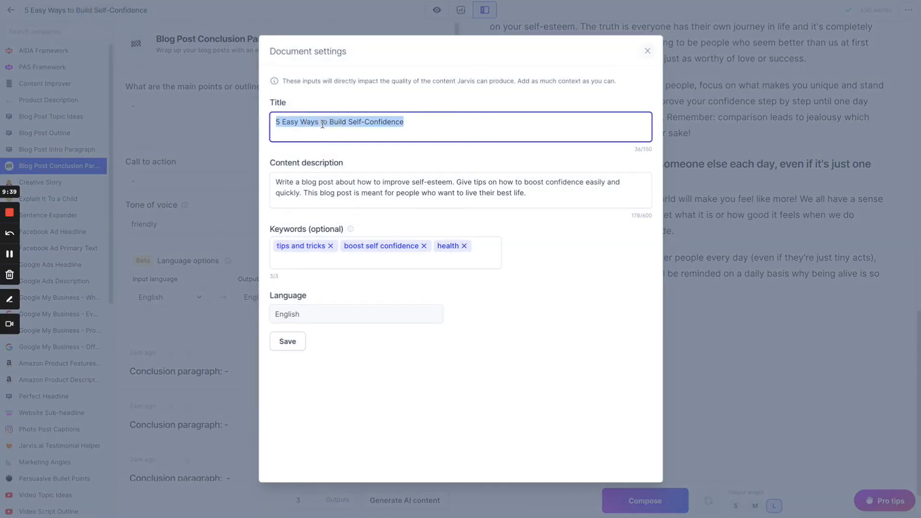
{"action": "key", "text": "ctrl+c"}
{"action": "left_click", "coordinate": [206, 122]}
{"action": "left_click", "coordinate": [175, 109]}
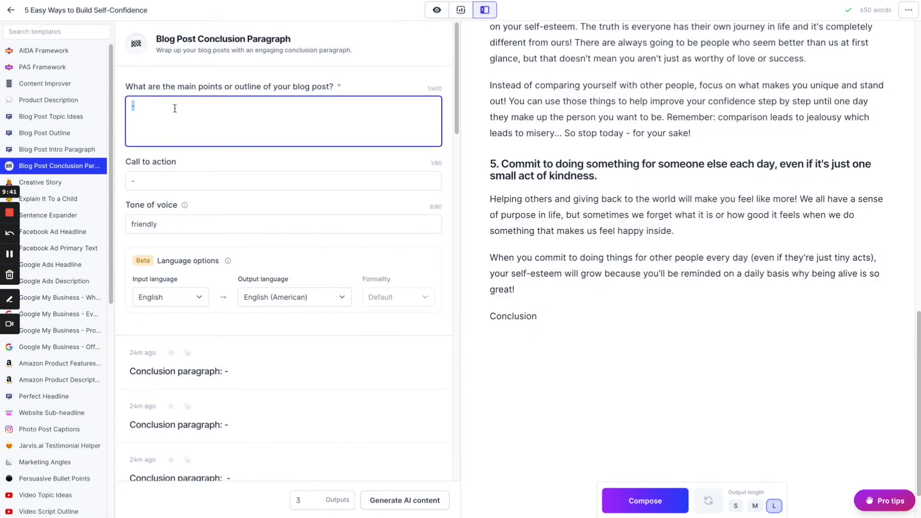
{"action": "key", "text": "ctrl+a"}
{"action": "key", "text": "ctrl+v"}
Copy points 1 to 4 of the generated outline starting "Look in the mirror" into the Blog Post Conclusion Paragraph template's main points.
{"action": "scroll", "coordinate": [595, 170], "scroll_direction": "up", "scroll_amount": 7}
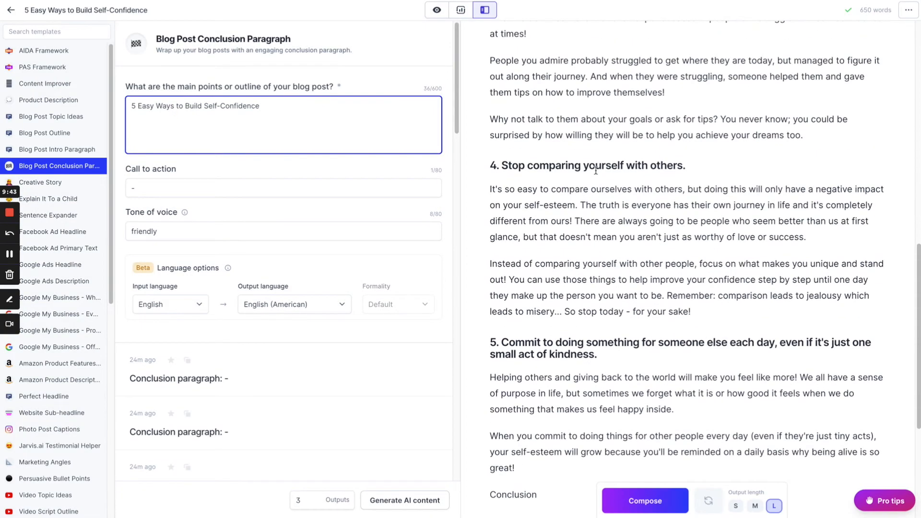
{"action": "left_click", "coordinate": [81, 129]}
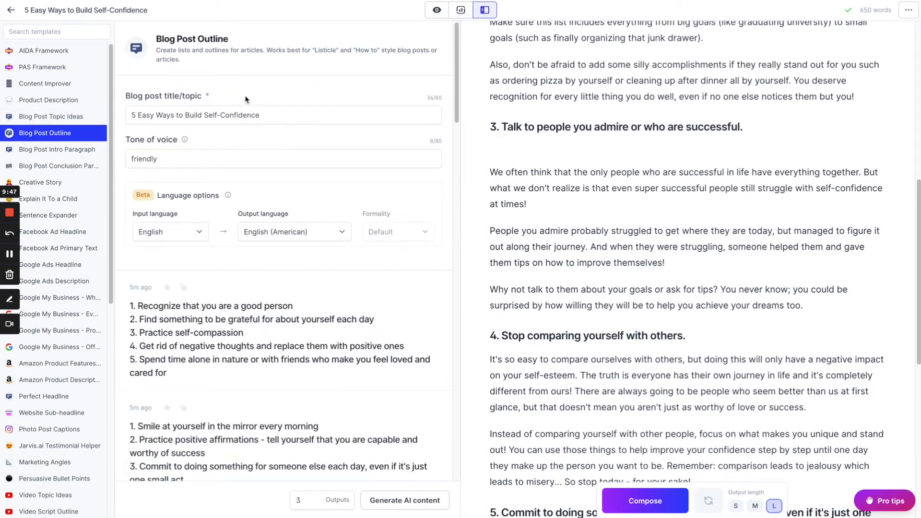
{"action": "scroll", "coordinate": [302, 187], "scroll_direction": "down", "scroll_amount": 1}
{"action": "scroll", "coordinate": [638, 229], "scroll_direction": "up", "scroll_amount": 3}
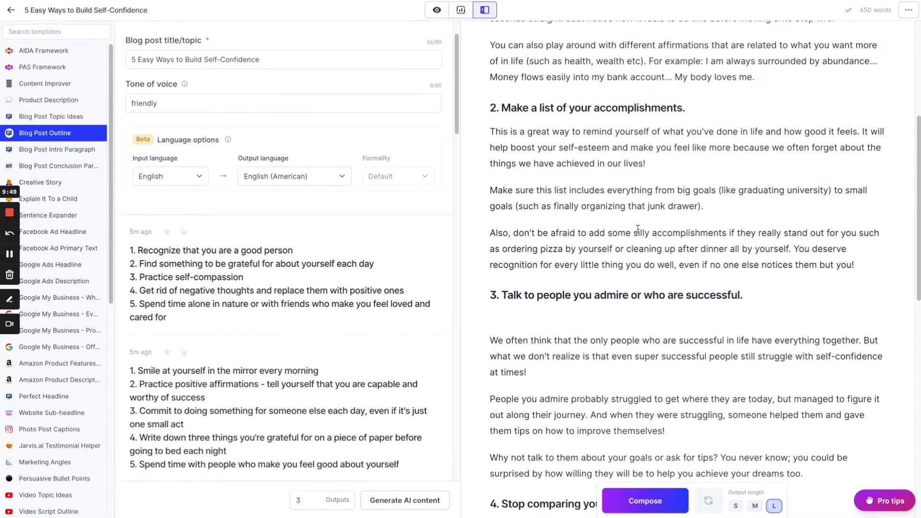
{"action": "scroll", "coordinate": [638, 228], "scroll_direction": "up", "scroll_amount": 2}
{"action": "scroll", "coordinate": [306, 363], "scroll_direction": "down", "scroll_amount": 3}
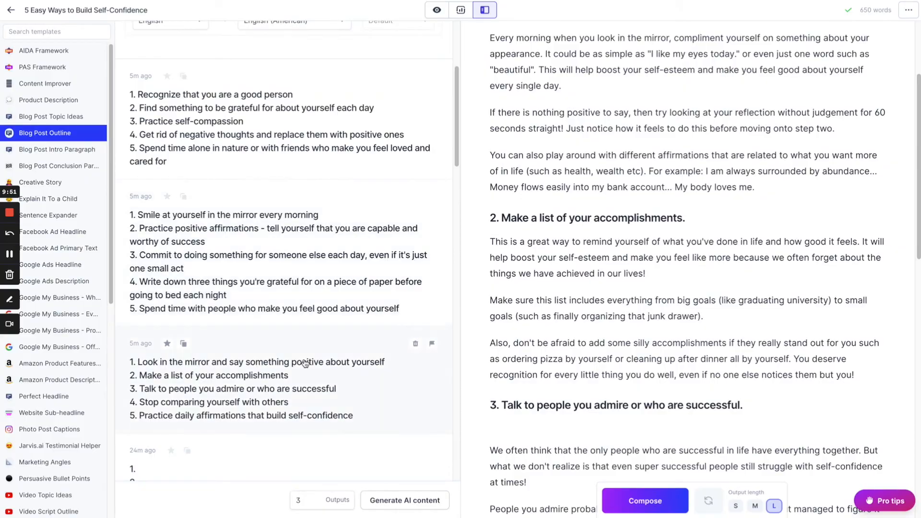
{"action": "left_click", "coordinate": [259, 374]}
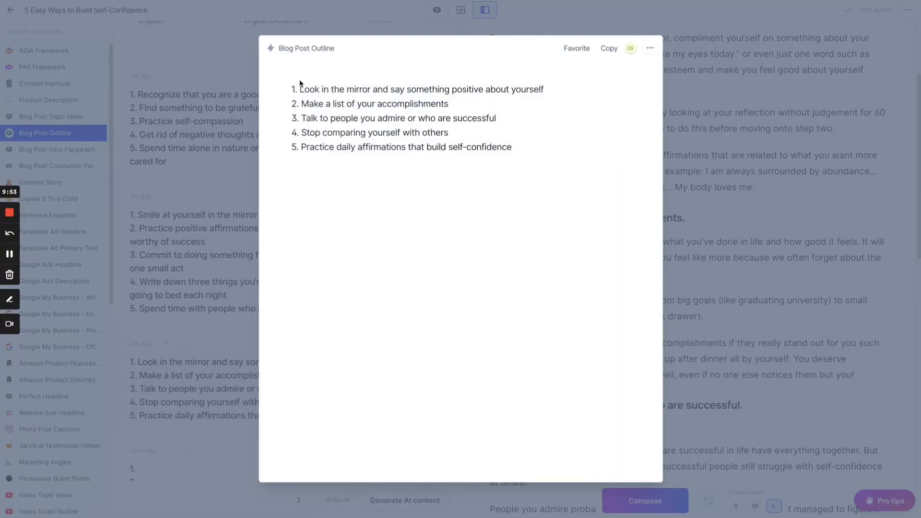
{"action": "left_click_drag", "start_coordinate": [293, 88], "coordinate": [515, 132]}
{"action": "key", "text": "ctrl+c"}
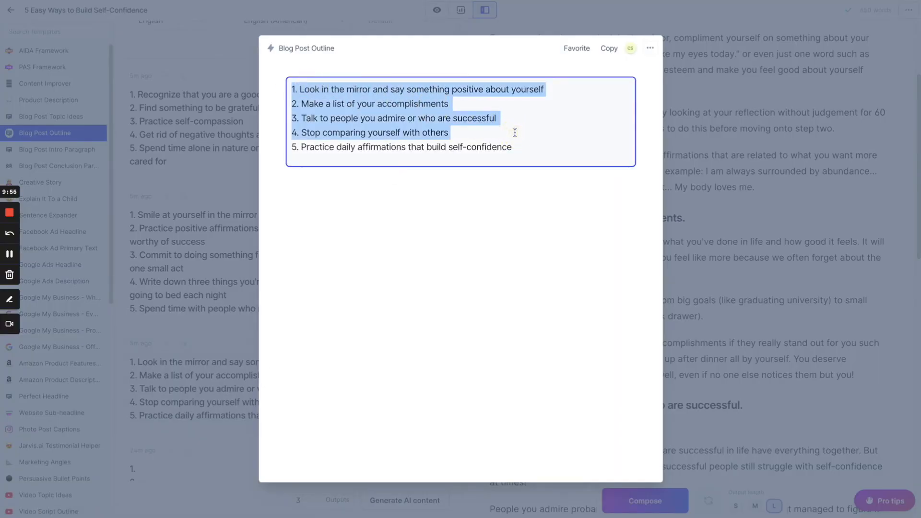
{"action": "left_click", "coordinate": [207, 94]}
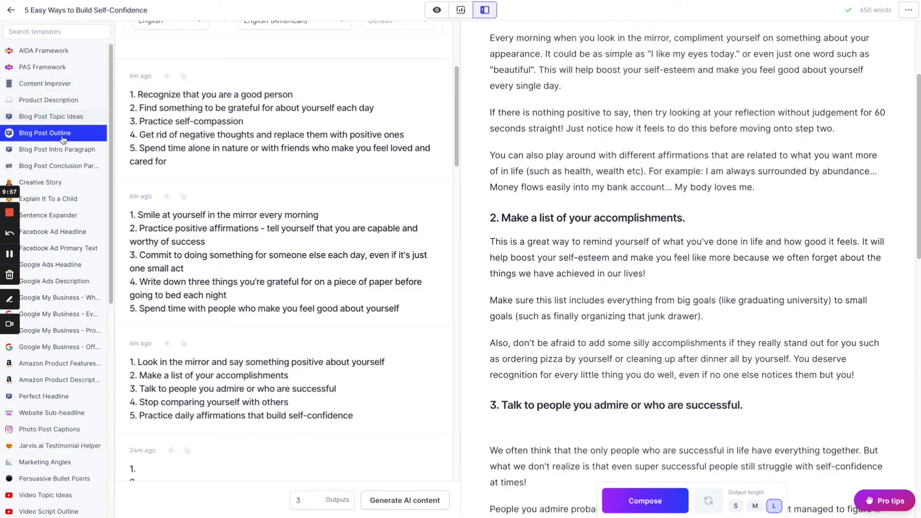
{"action": "left_click", "coordinate": [59, 165]}
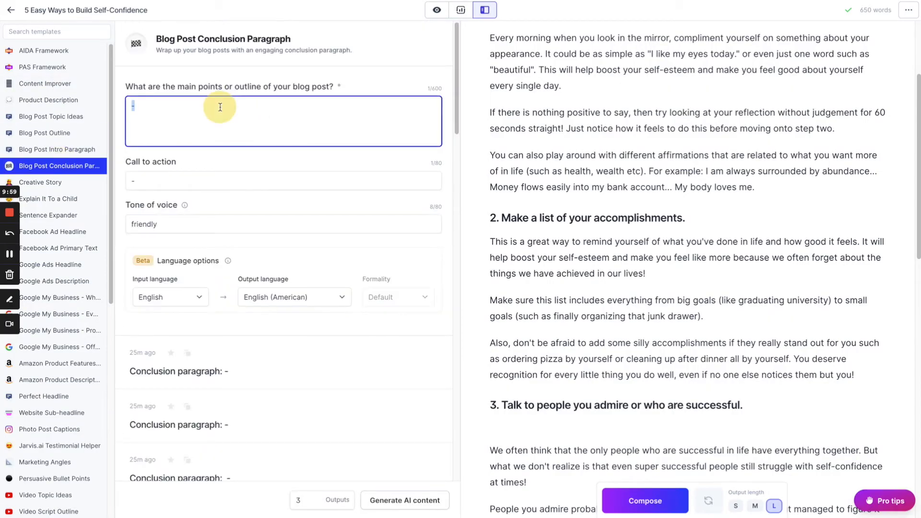
{"action": "key", "text": "ctrl+v"}
Insert the document title "5 Easy Ways to Build Self-Confidence" on its own line above the four main points.
{"action": "left_click", "coordinate": [130, 106]}
{"action": "key", "text": "Return"}
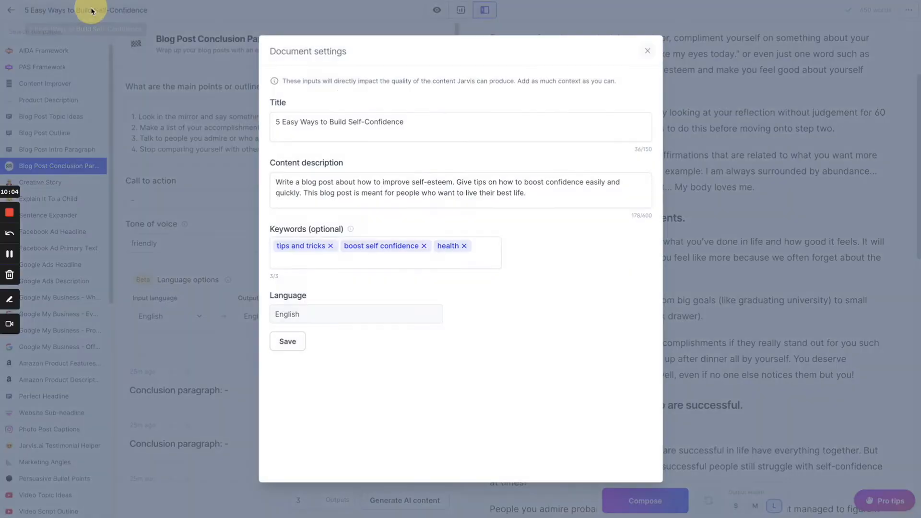
{"action": "left_click", "coordinate": [94, 10]}
{"action": "triple_click", "coordinate": [328, 120]}
{"action": "key", "text": "ctrl+c"}
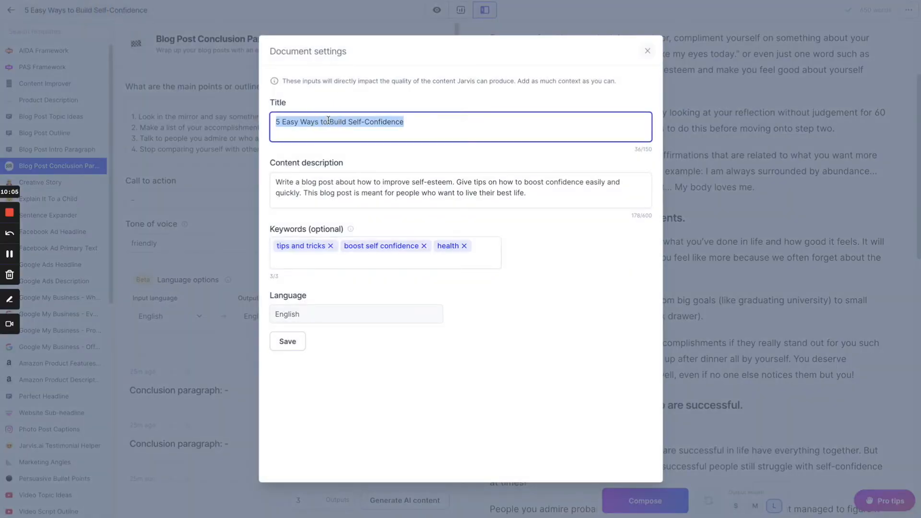
{"action": "left_click", "coordinate": [190, 118]}
{"action": "left_click", "coordinate": [148, 103]}
{"action": "key", "text": "ctrl+v"}
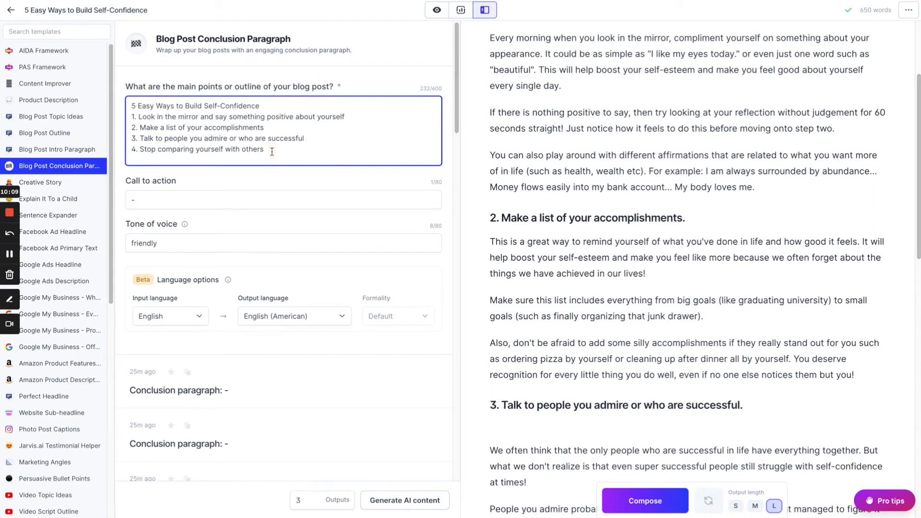
Copy heading 5, "Commit to doing something for someone else each day", from the article in as the fifth main point.
{"action": "key", "text": "Return"}
{"action": "scroll", "coordinate": [653, 265], "scroll_direction": "down", "scroll_amount": 10}
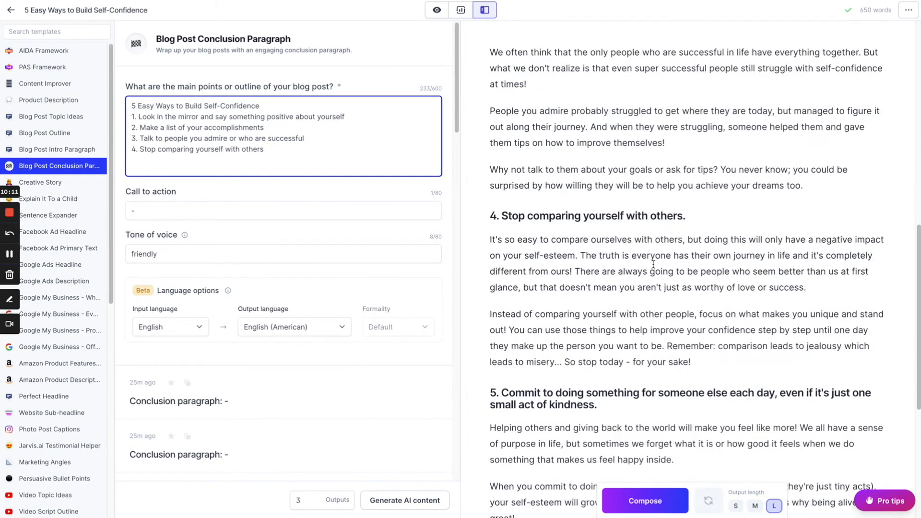
{"action": "triple_click", "coordinate": [532, 308]}
{"action": "key", "text": "ctrl+c"}
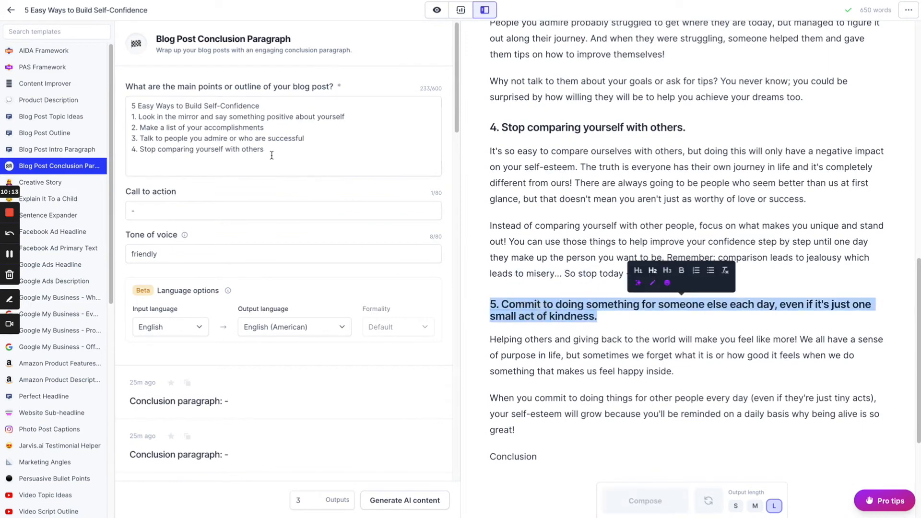
{"action": "left_click", "coordinate": [240, 160]}
{"action": "key", "text": "ctrl+v"}
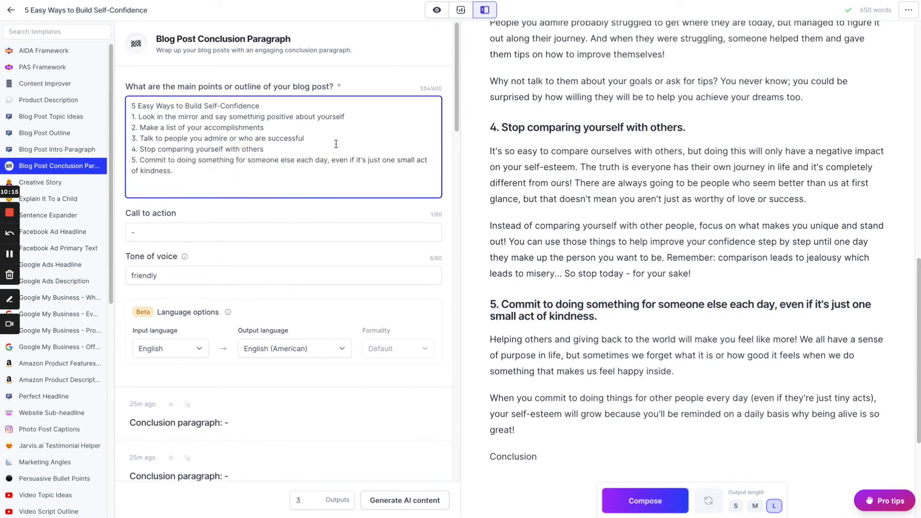
Set the call to action to "how do you boost your self esteem?" and generate the conclusion paragraphs.
{"action": "double_click", "coordinate": [225, 230]}
{"action": "type", "text": "how do you boost your sel"}
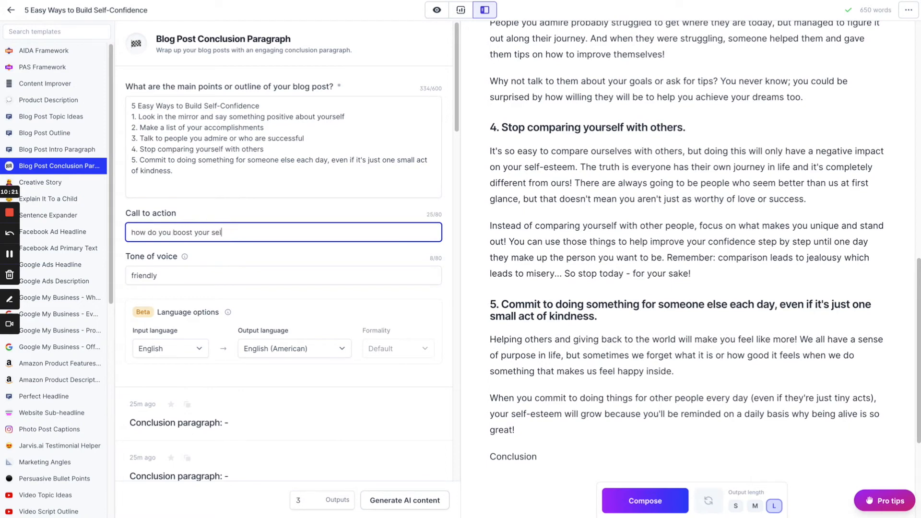
{"action": "type", "text": "f esteem?"}
{"action": "left_click", "coordinate": [394, 501]}
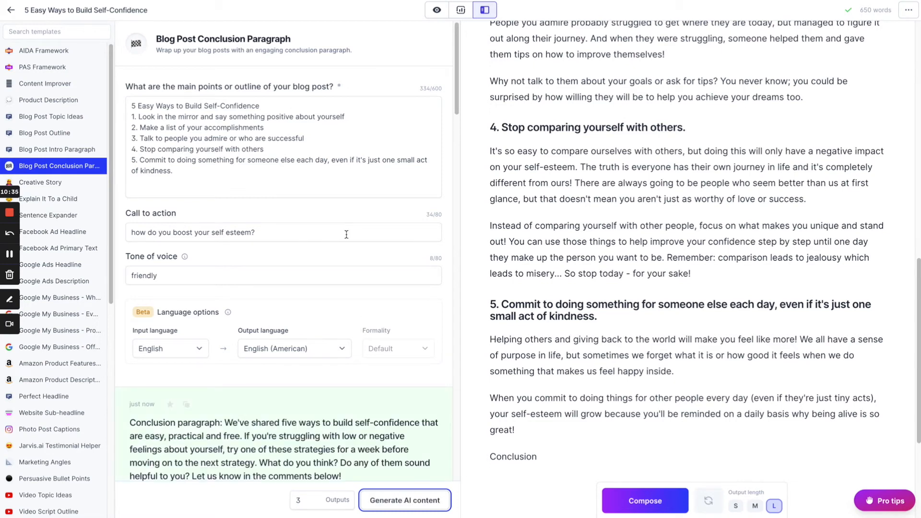
Copy the generated conclusion from "Self-confidence is an essential key" through "worth the effort!" into a new paragraph below "Conclusion".
{"action": "scroll", "coordinate": [346, 235], "scroll_direction": "down", "scroll_amount": 2}
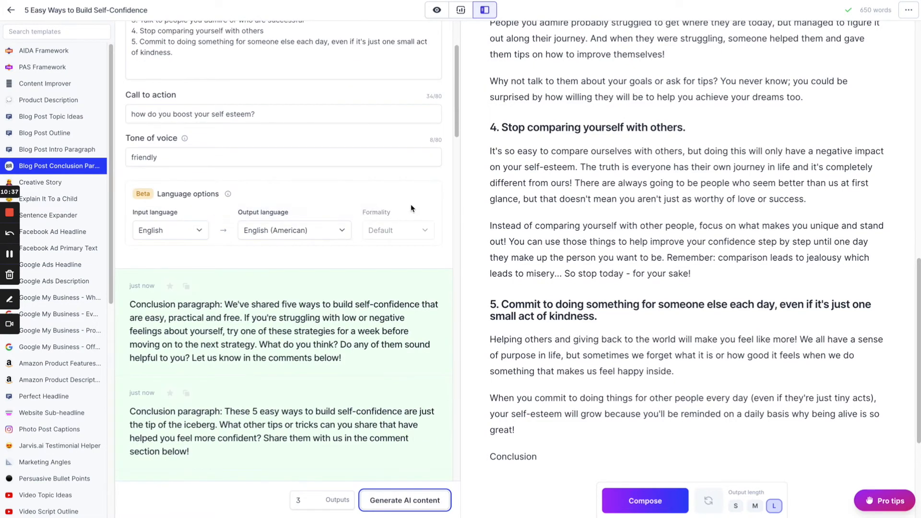
{"action": "scroll", "coordinate": [374, 216], "scroll_direction": "down", "scroll_amount": 3}
{"action": "scroll", "coordinate": [375, 216], "scroll_direction": "down", "scroll_amount": 1}
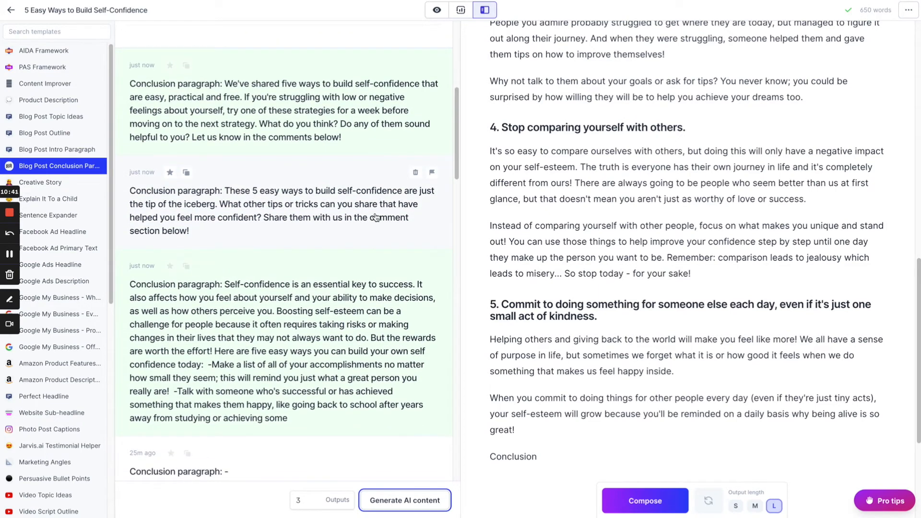
{"action": "left_click", "coordinate": [293, 370]}
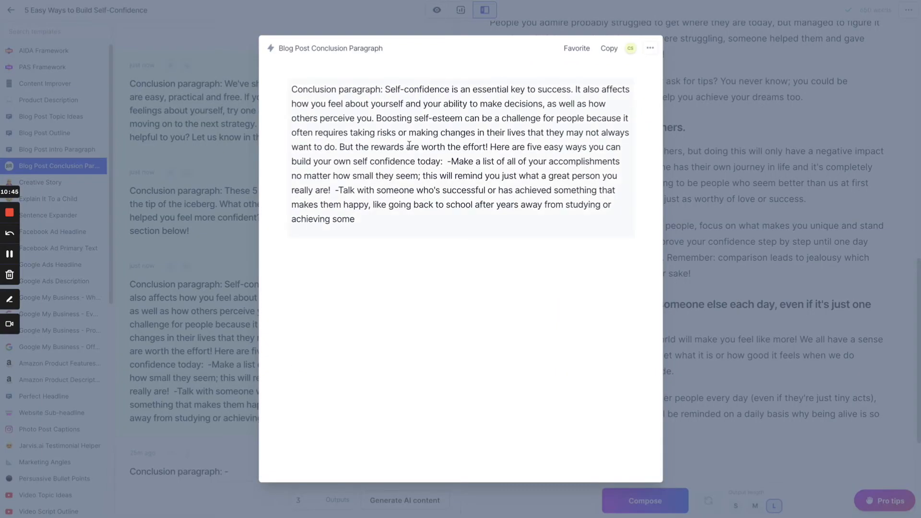
{"action": "left_click_drag", "start_coordinate": [385, 88], "coordinate": [492, 144]}
{"action": "key", "text": "ctrl+c"}
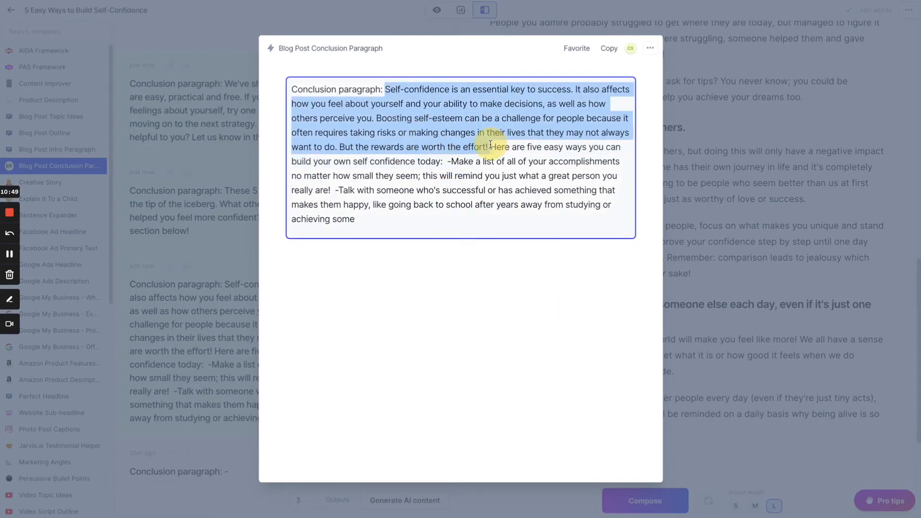
{"action": "left_click", "coordinate": [722, 231]}
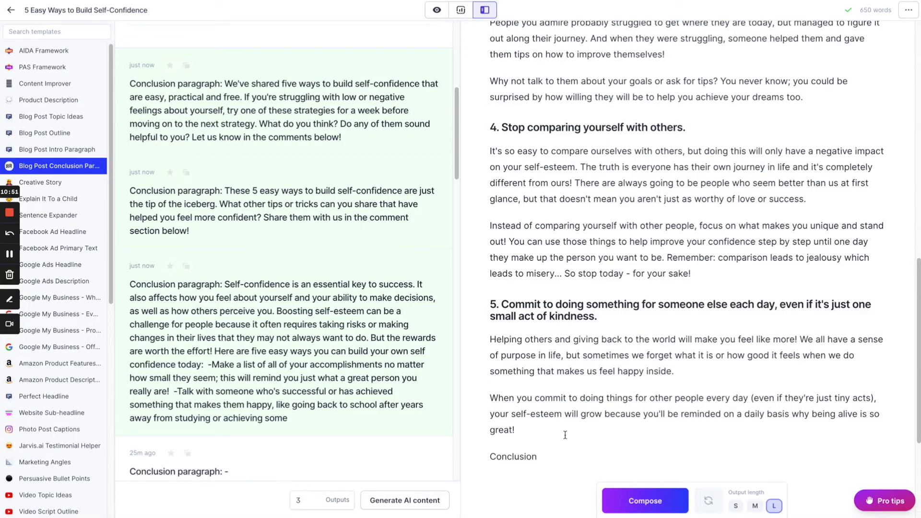
{"action": "left_click", "coordinate": [559, 458]}
{"action": "scroll", "coordinate": [559, 458], "scroll_direction": "down", "scroll_amount": 2}
{"action": "key", "text": "Return"}
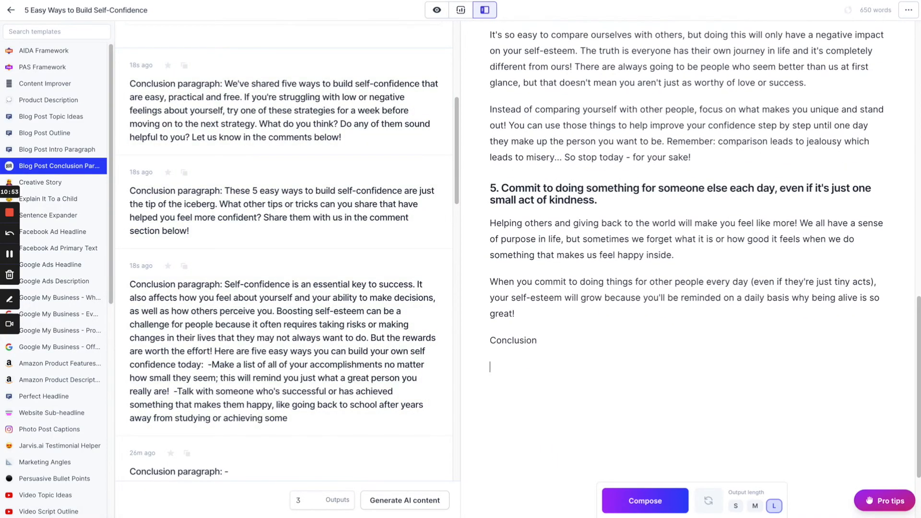
{"action": "key", "text": "ctrl+v"}
Format the word "Conclusion" above the pasted paragraph as a level-2 heading.
{"action": "double_click", "coordinate": [511, 342]}
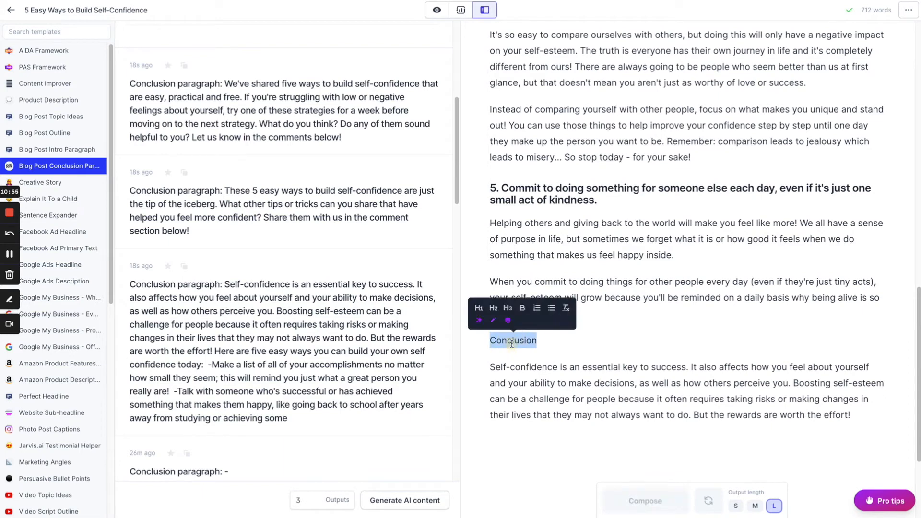
{"action": "left_click", "coordinate": [494, 308]}
{"action": "left_click", "coordinate": [525, 391]}
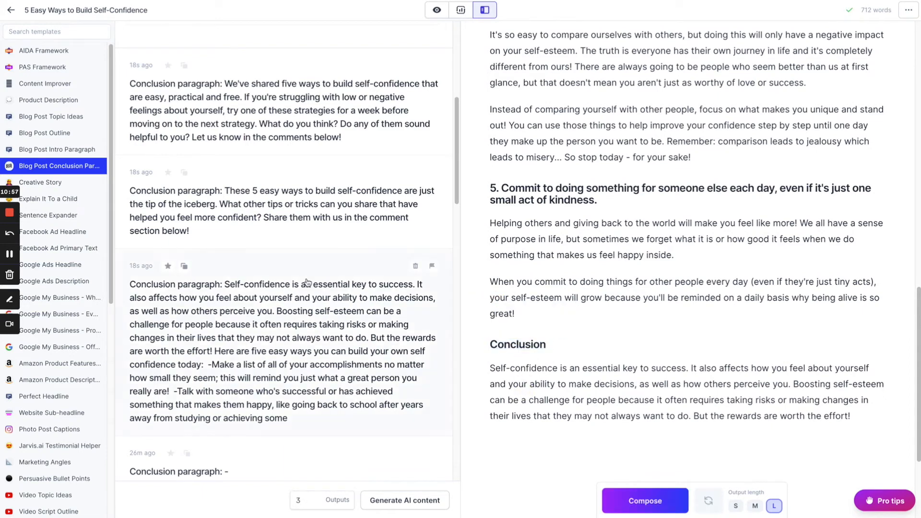
Copy the generated conclusion from "We've shared five ways" through "in the comments below!" into a new paragraph at the end of the article.
{"action": "scroll", "coordinate": [306, 282], "scroll_direction": "up", "scroll_amount": 2}
{"action": "left_click", "coordinate": [274, 215]}
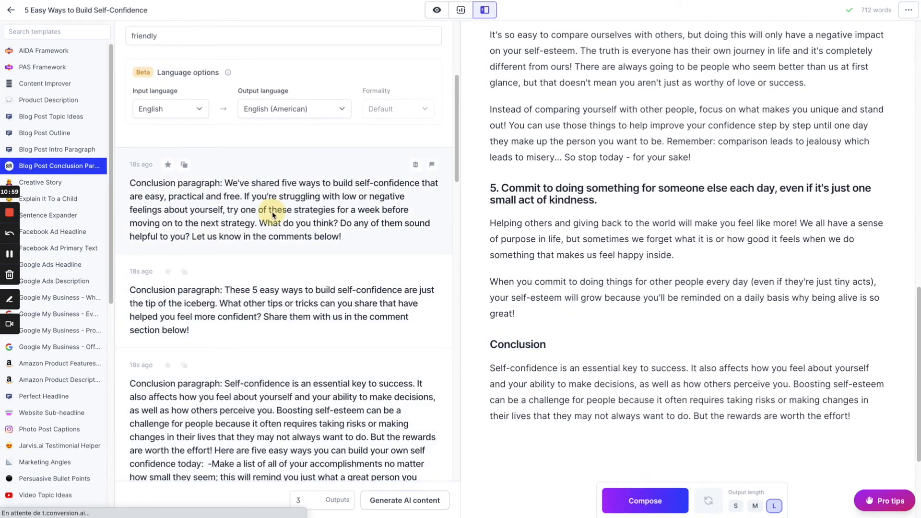
{"action": "left_click_drag", "start_coordinate": [384, 87], "coordinate": [436, 177]}
{"action": "key", "text": "ctrl+c"}
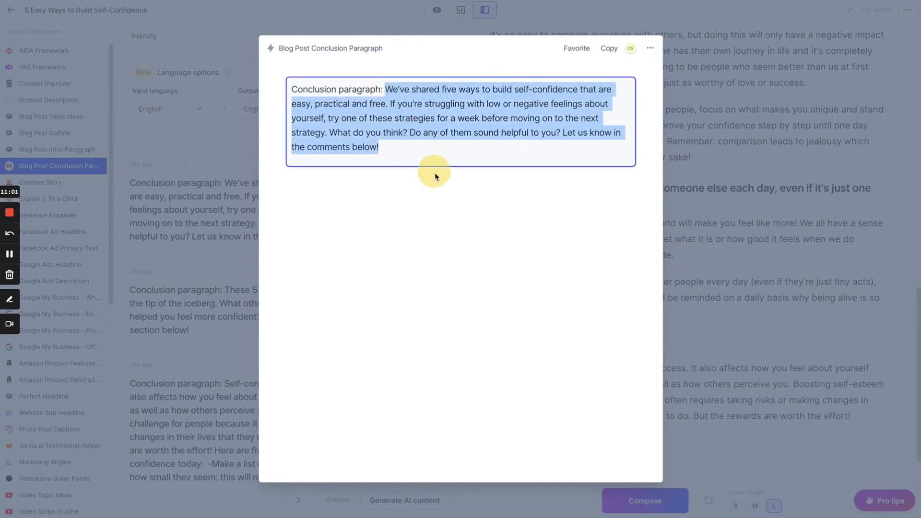
{"action": "left_click", "coordinate": [709, 206]}
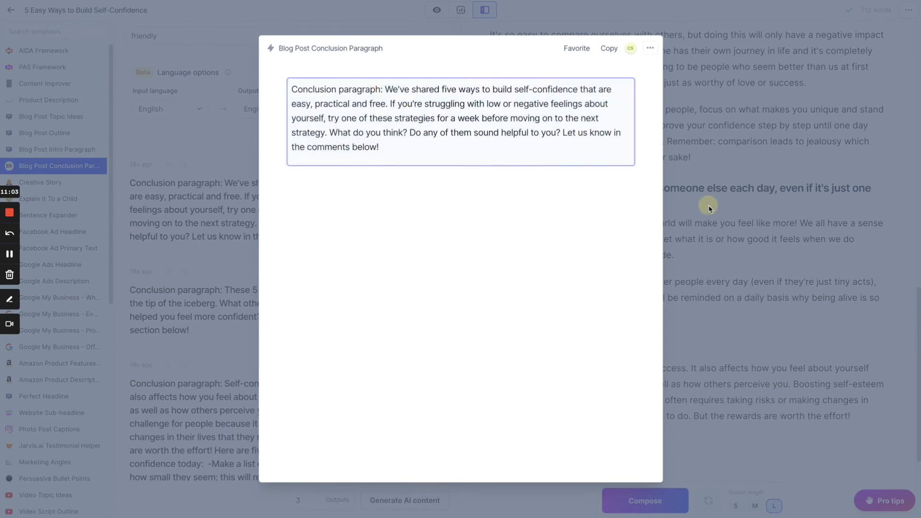
{"action": "scroll", "coordinate": [708, 205], "scroll_direction": "down", "scroll_amount": 2}
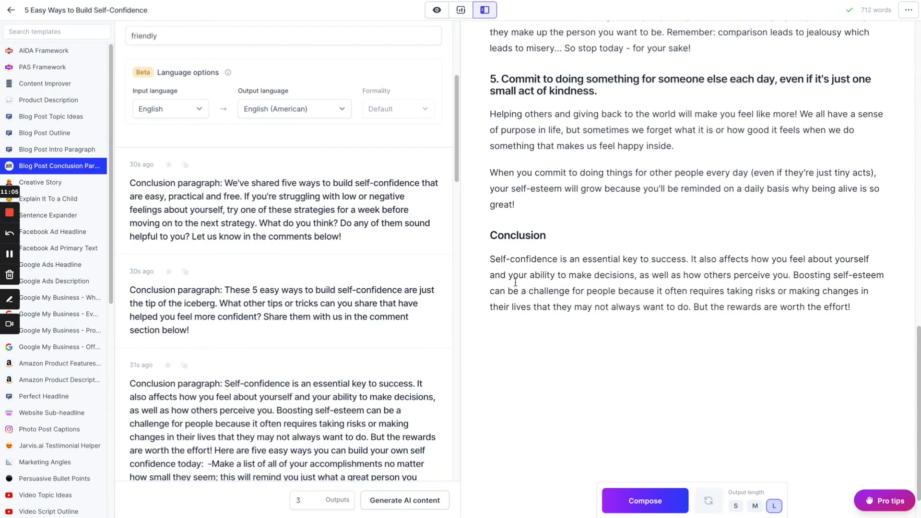
{"action": "key", "text": "Return"}
{"action": "key", "text": "ctrl+v"}
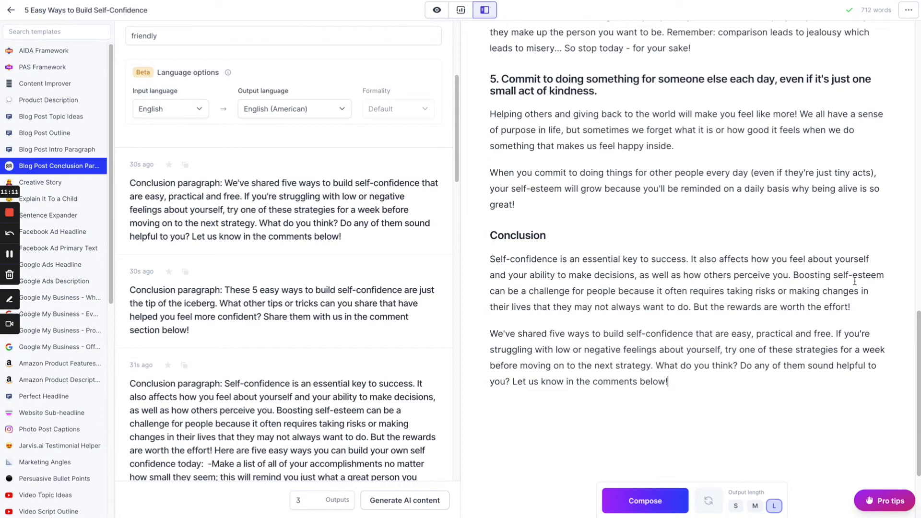
Open the Blog Post Intro Paragraph template and replace its blog post title with the document's title, "5 Easy Ways to Build Self-Confidence".
{"action": "scroll", "coordinate": [777, 291], "scroll_direction": "up", "scroll_amount": 6}
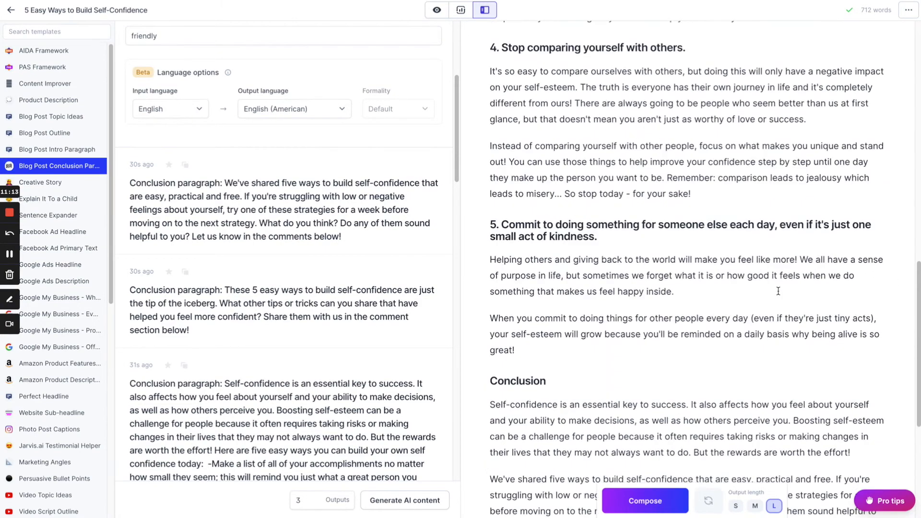
{"action": "scroll", "coordinate": [777, 291], "scroll_direction": "up", "scroll_amount": 10}
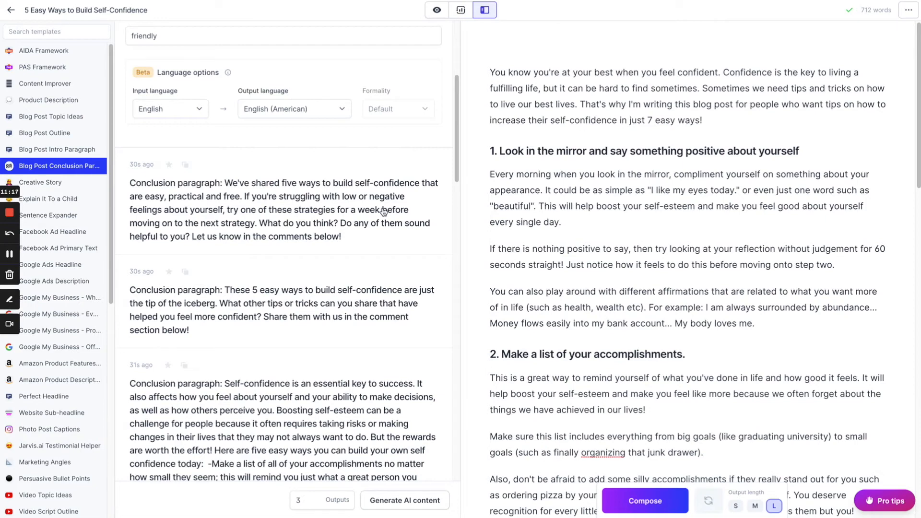
{"action": "left_click", "coordinate": [80, 150]}
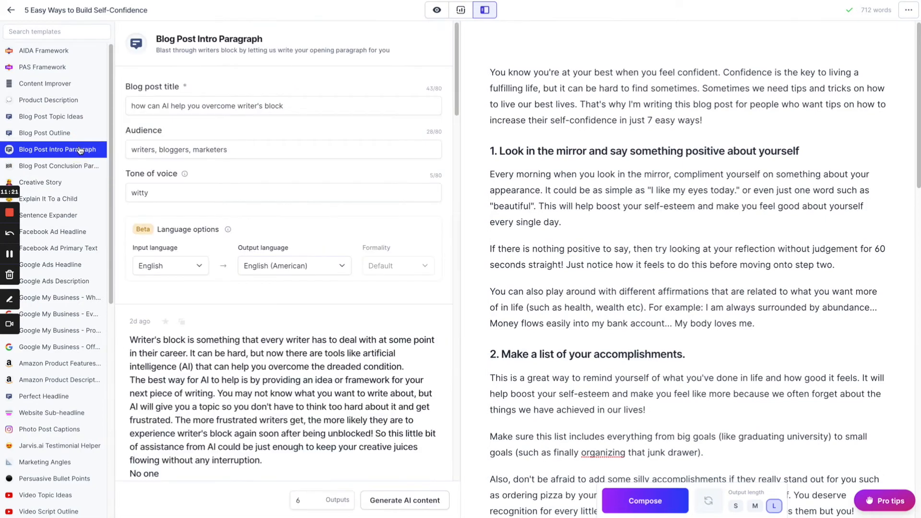
{"action": "double_click", "coordinate": [257, 104]}
{"action": "triple_click", "coordinate": [256, 104]}
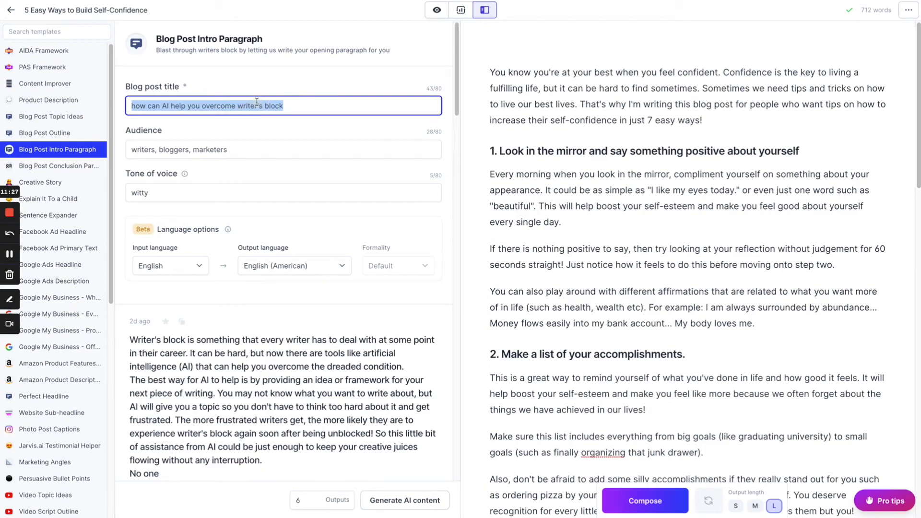
{"action": "key", "text": "BackSpace"}
{"action": "left_click", "coordinate": [88, 10]}
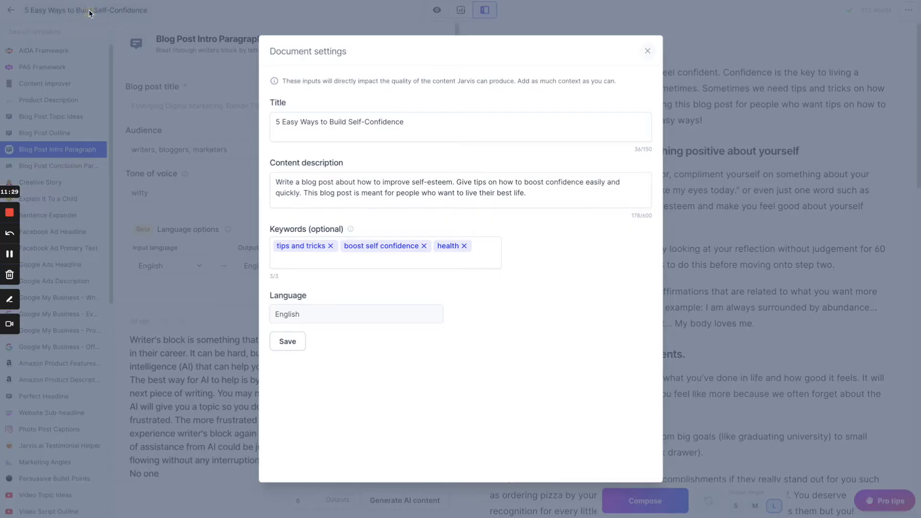
{"action": "double_click", "coordinate": [316, 120]}
{"action": "triple_click", "coordinate": [315, 121]}
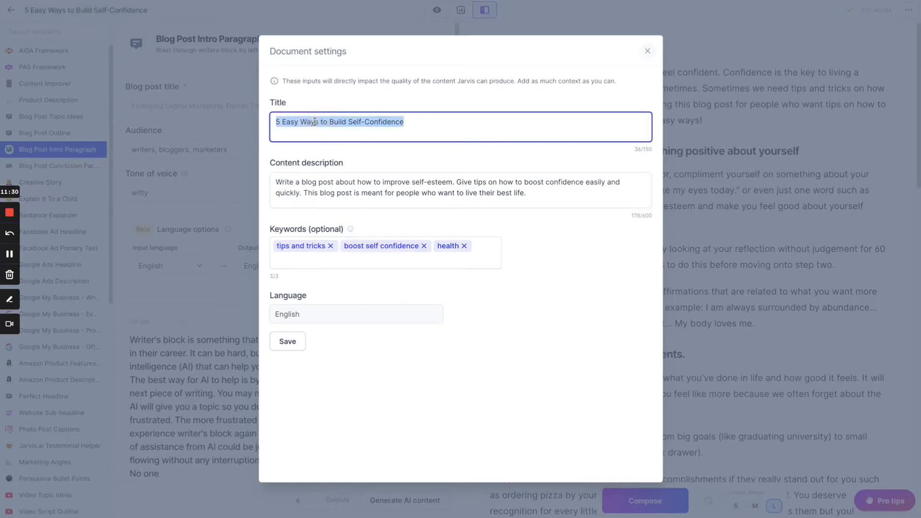
{"action": "key", "text": "ctrl+c"}
{"action": "left_click", "coordinate": [236, 150]}
{"action": "left_click", "coordinate": [190, 103]}
{"action": "key", "text": "ctrl+v"}
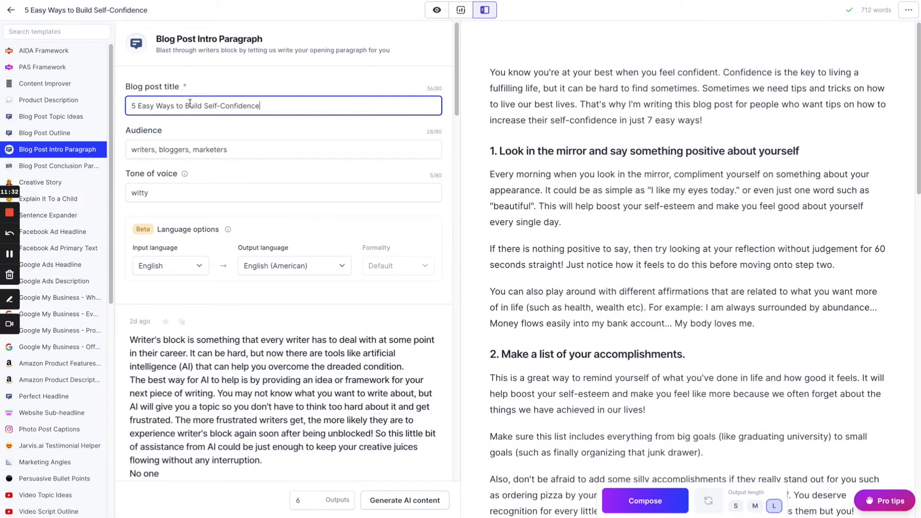
Set the audience to "people who want to live their best life" from the content description and generate the intro paragraphs.
{"action": "triple_click", "coordinate": [201, 144]}
{"action": "key", "text": "BackSpace"}
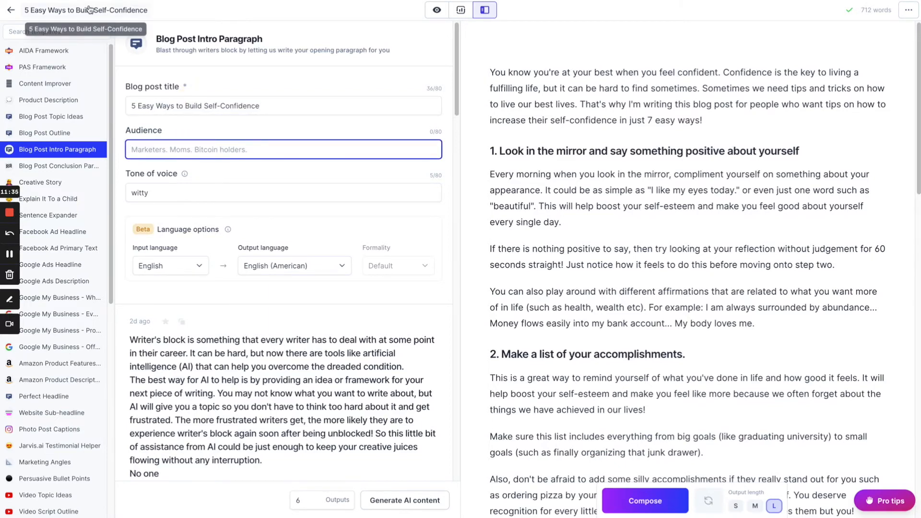
{"action": "left_click", "coordinate": [90, 9]}
{"action": "left_click_drag", "start_coordinate": [397, 196], "coordinate": [519, 191]}
{"action": "left_click", "coordinate": [254, 142]}
{"action": "left_click", "coordinate": [177, 150]}
{"action": "key", "text": "ctrl+v"}
{"action": "left_click", "coordinate": [404, 500]}
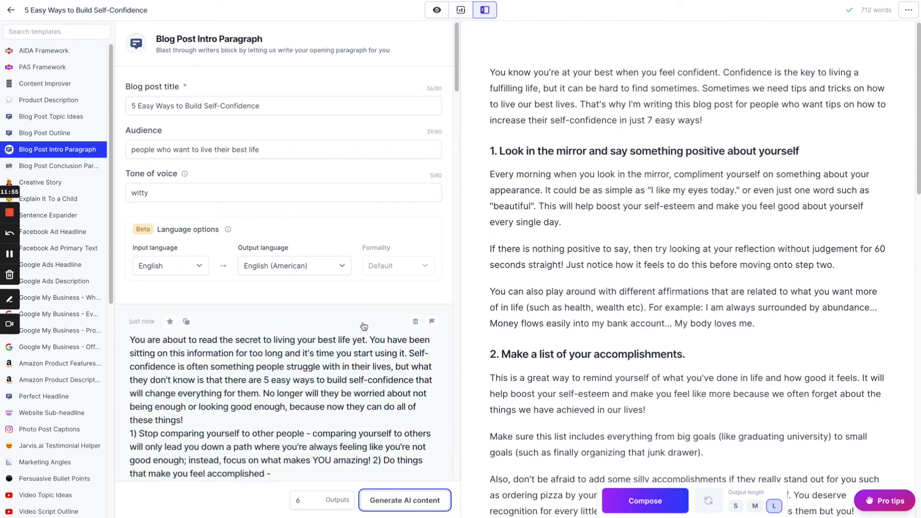
Replace the article's opening paragraph with the generated intro that starts "We've all been there. You're at a party".
{"action": "scroll", "coordinate": [364, 326], "scroll_direction": "down", "scroll_amount": 1}
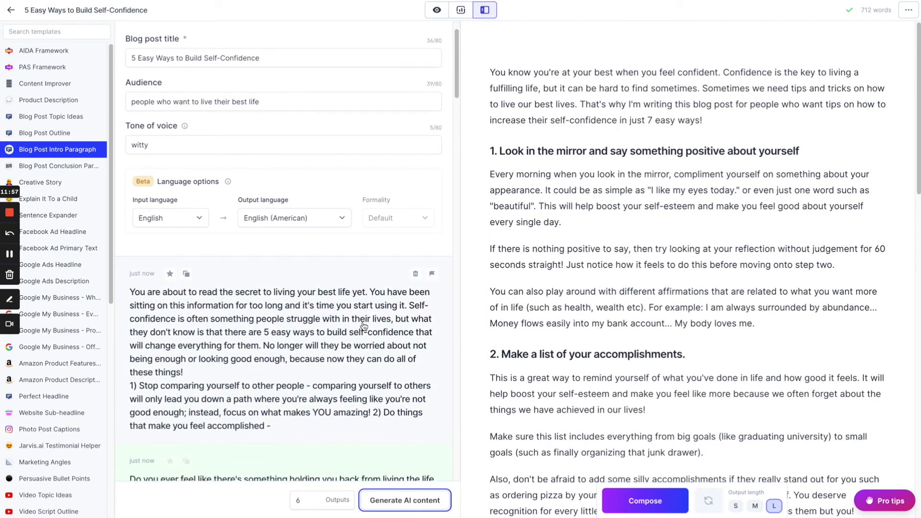
{"action": "scroll", "coordinate": [364, 326], "scroll_direction": "down", "scroll_amount": 3}
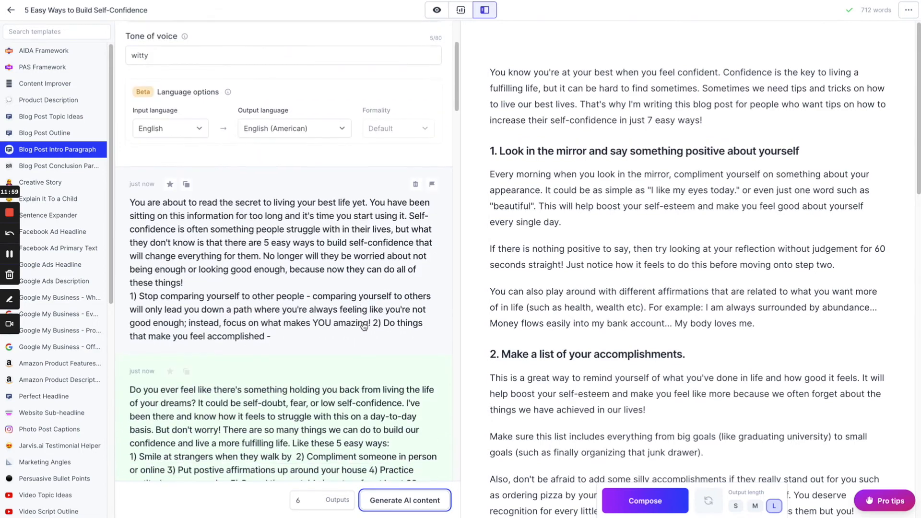
{"action": "scroll", "coordinate": [360, 242], "scroll_direction": "down", "scroll_amount": 2}
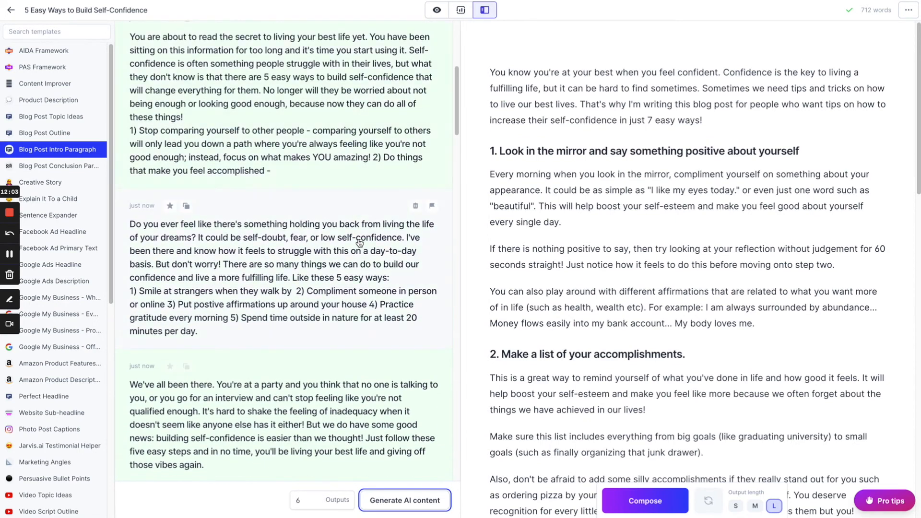
{"action": "scroll", "coordinate": [359, 242], "scroll_direction": "down", "scroll_amount": 1}
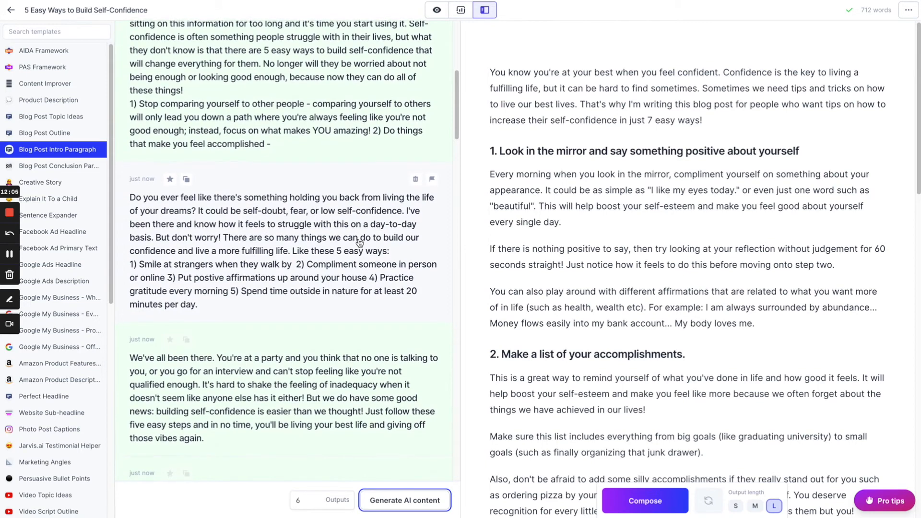
{"action": "scroll", "coordinate": [359, 242], "scroll_direction": "down", "scroll_amount": 2}
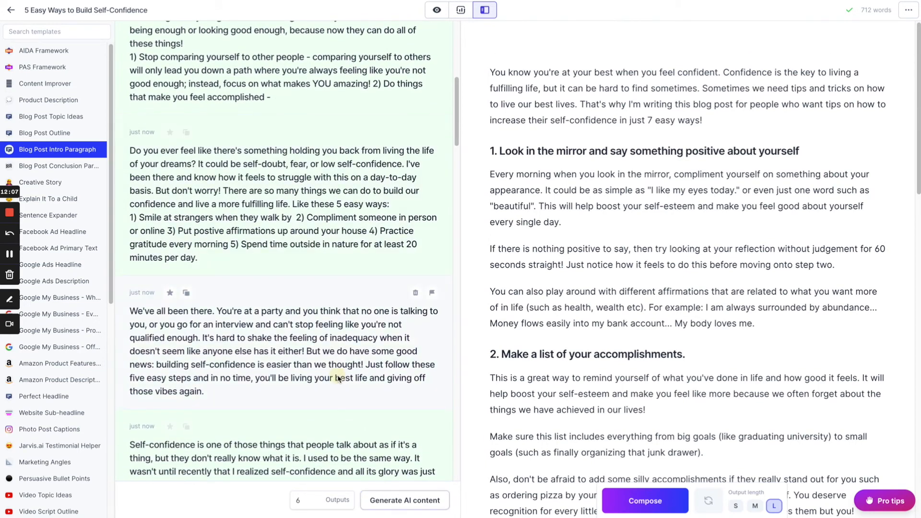
{"action": "left_click", "coordinate": [336, 379]}
{"action": "left_click", "coordinate": [609, 49]}
{"action": "left_click", "coordinate": [773, 150]}
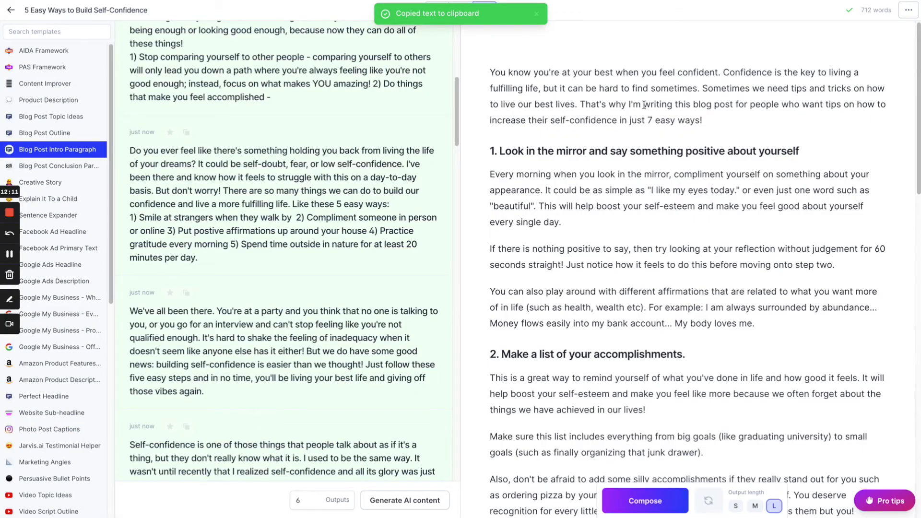
{"action": "triple_click", "coordinate": [601, 89]}
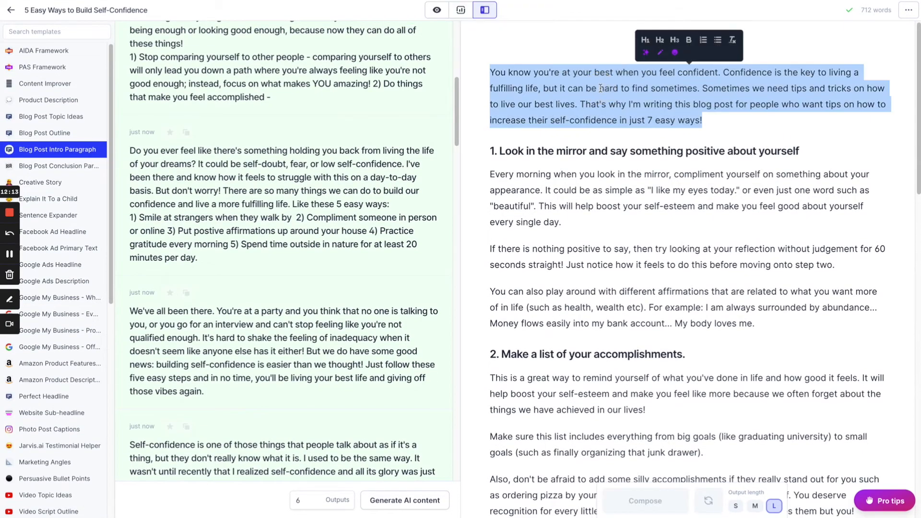
{"action": "key", "text": "ctrl+v"}
Turn the pasted intro into body text and split off "1. Look in the mirror and say something positive about yourself" as a level-2 heading.
{"action": "triple_click", "coordinate": [603, 85]}
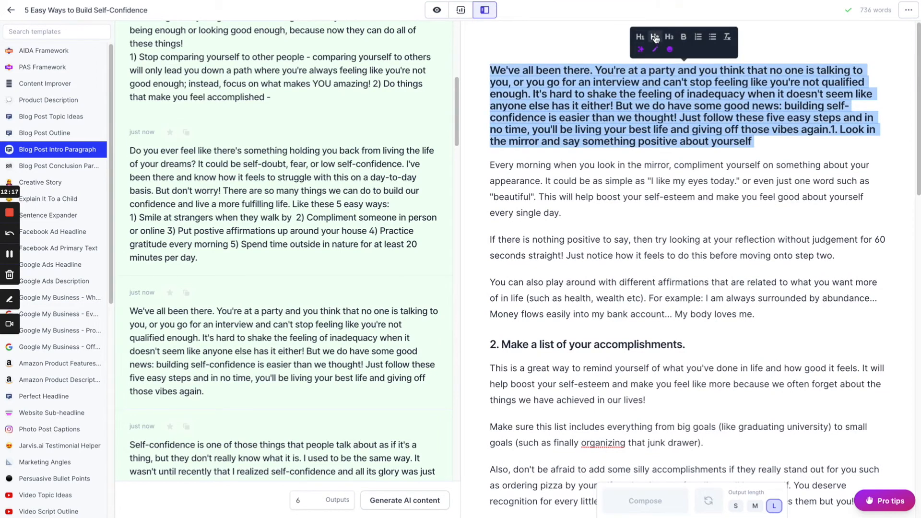
{"action": "left_click", "coordinate": [655, 38]}
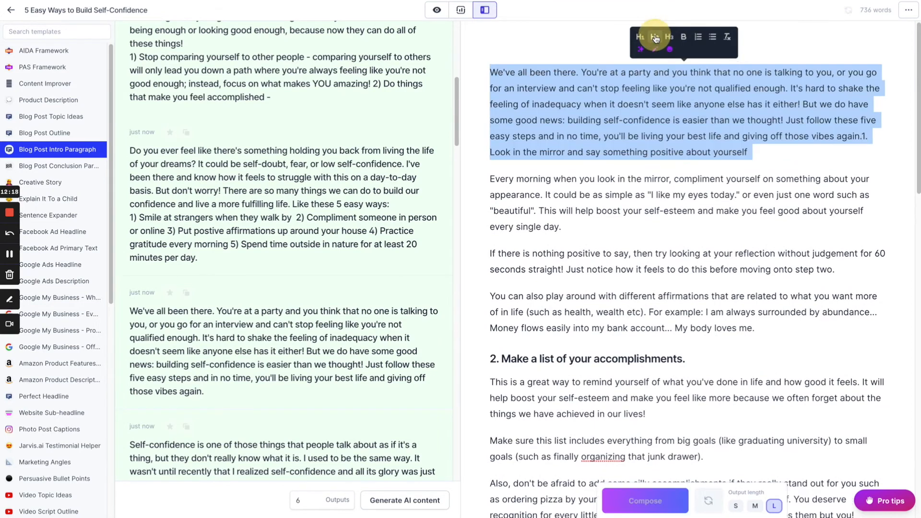
{"action": "left_click", "coordinate": [861, 139]}
{"action": "key", "text": "Return"}
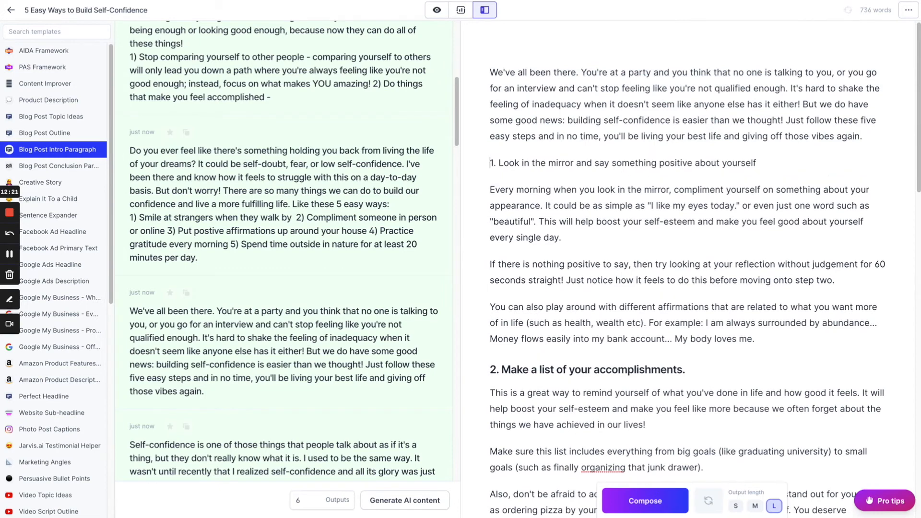
{"action": "triple_click", "coordinate": [618, 164]}
{"action": "left_click", "coordinate": [616, 133]}
{"action": "left_click", "coordinate": [563, 211]}
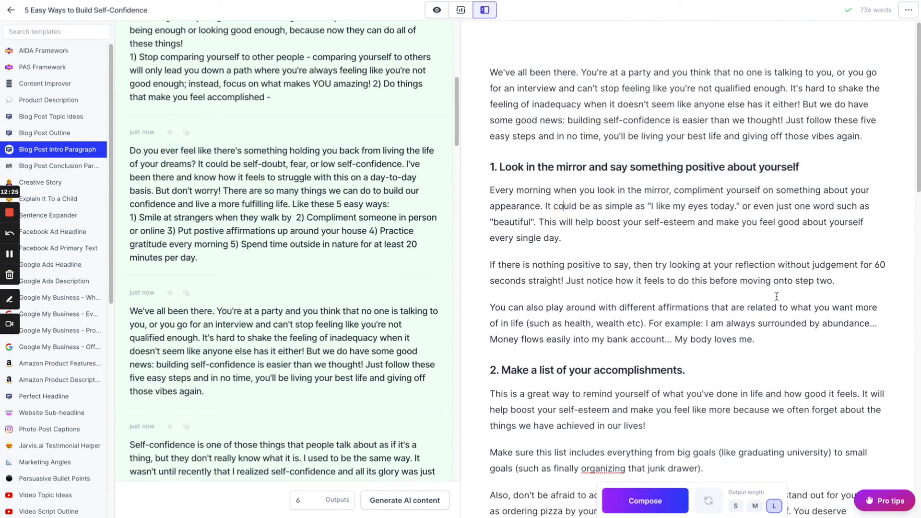
Review the article's sections through to the conclusion, and look over the list of available templates.
{"action": "scroll", "coordinate": [776, 297], "scroll_direction": "down", "scroll_amount": 9}
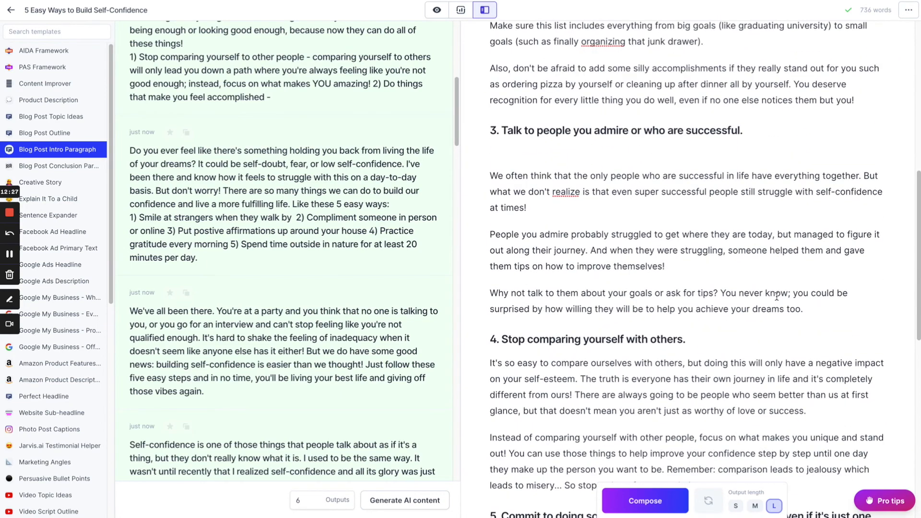
{"action": "scroll", "coordinate": [776, 297], "scroll_direction": "down", "scroll_amount": 6}
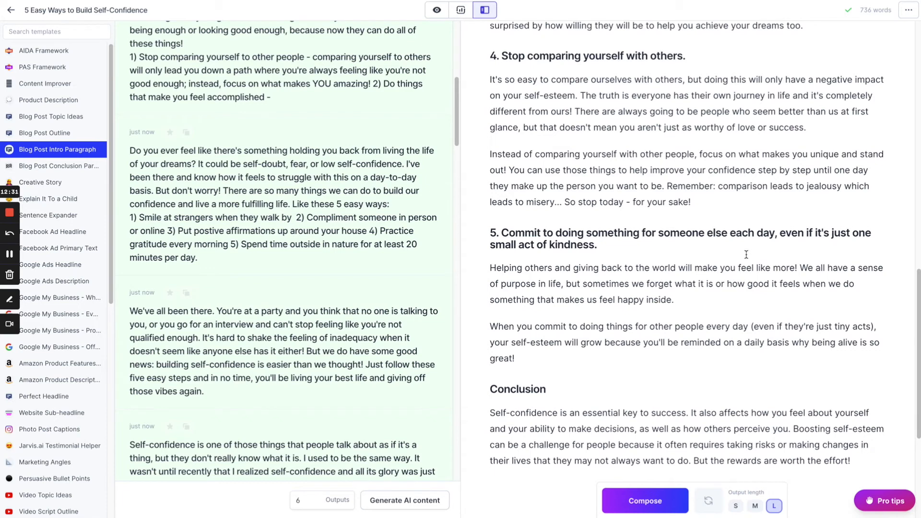
{"action": "scroll", "coordinate": [746, 254], "scroll_direction": "down", "scroll_amount": 2}
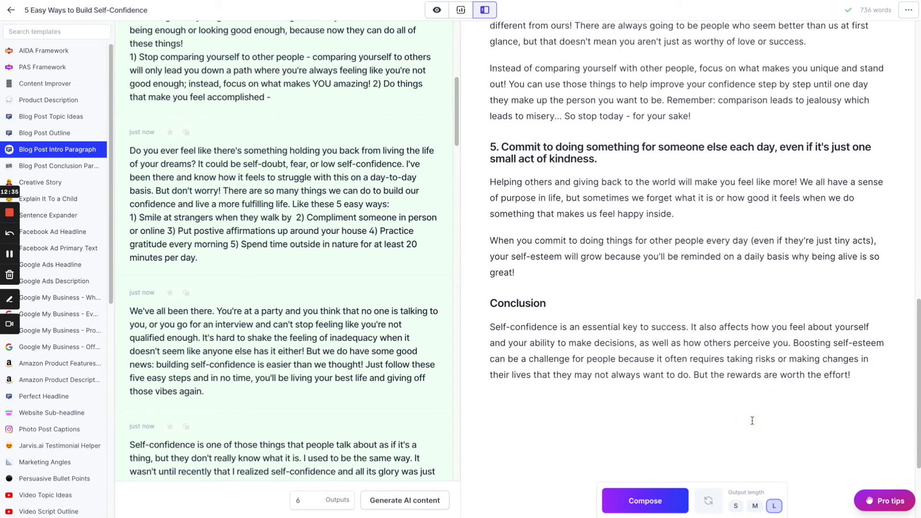
{"action": "scroll", "coordinate": [752, 420], "scroll_direction": "up", "scroll_amount": 1}
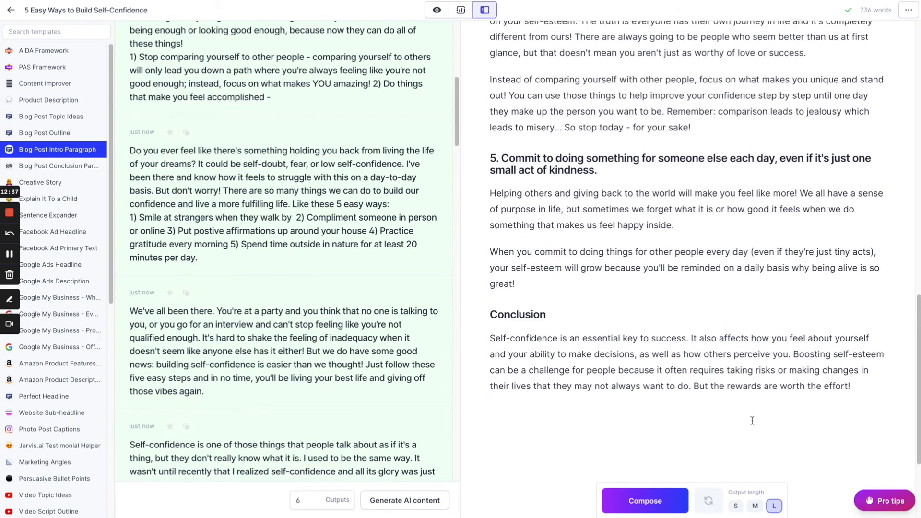
{"action": "scroll", "coordinate": [752, 420], "scroll_direction": "up", "scroll_amount": 2}
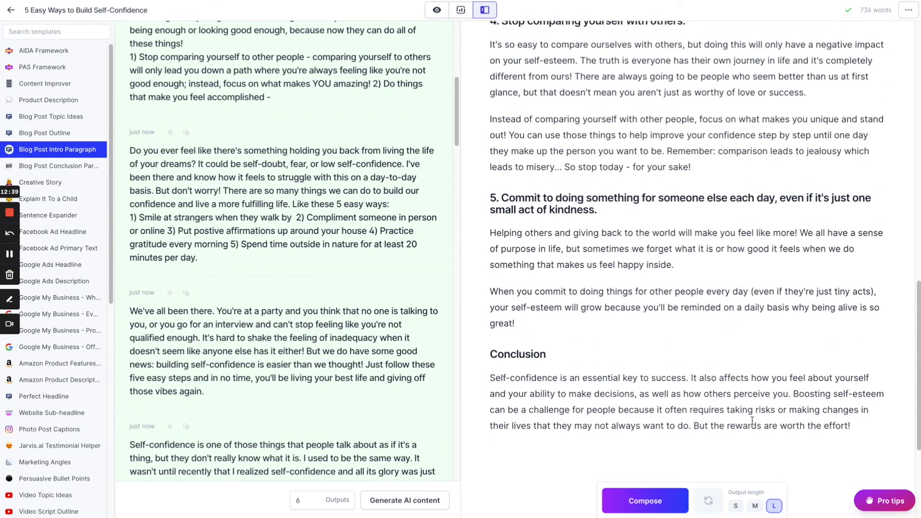
{"action": "scroll", "coordinate": [752, 420], "scroll_direction": "down", "scroll_amount": 5}
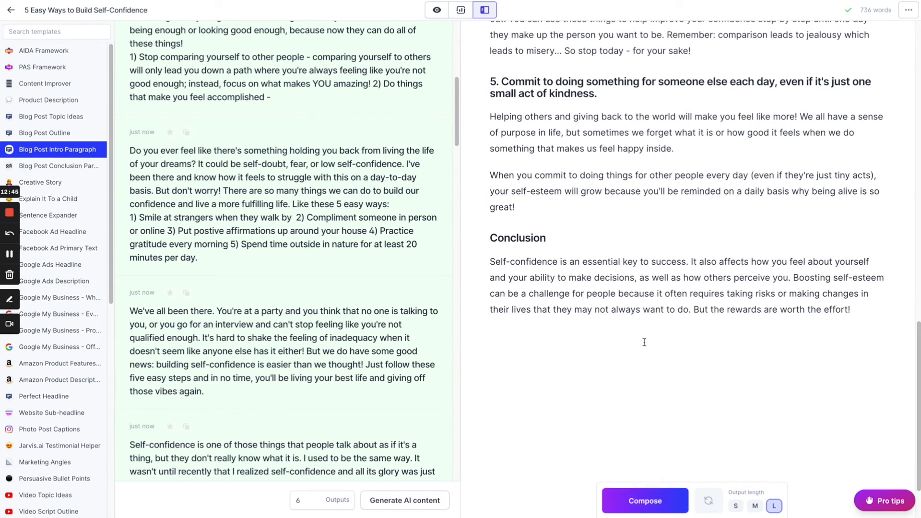
{"action": "scroll", "coordinate": [644, 342], "scroll_direction": "up", "scroll_amount": 5}
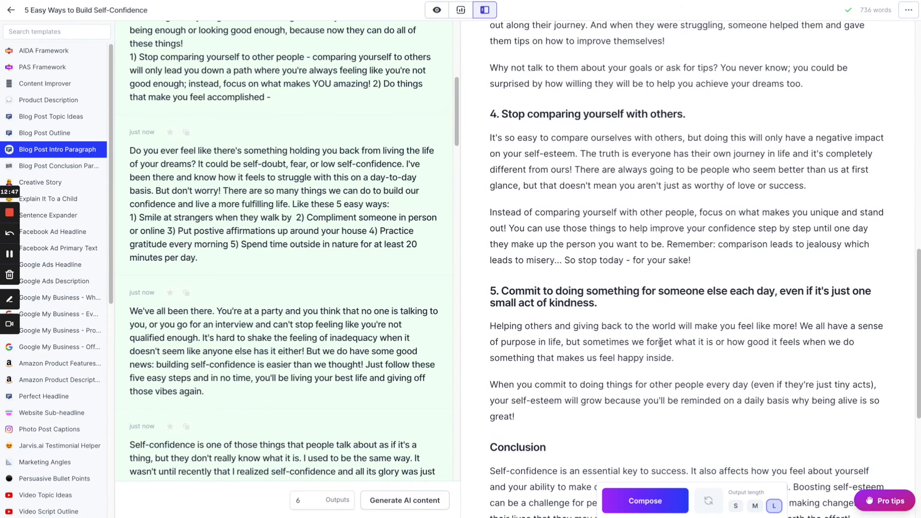
{"action": "scroll", "coordinate": [660, 341], "scroll_direction": "up", "scroll_amount": 4}
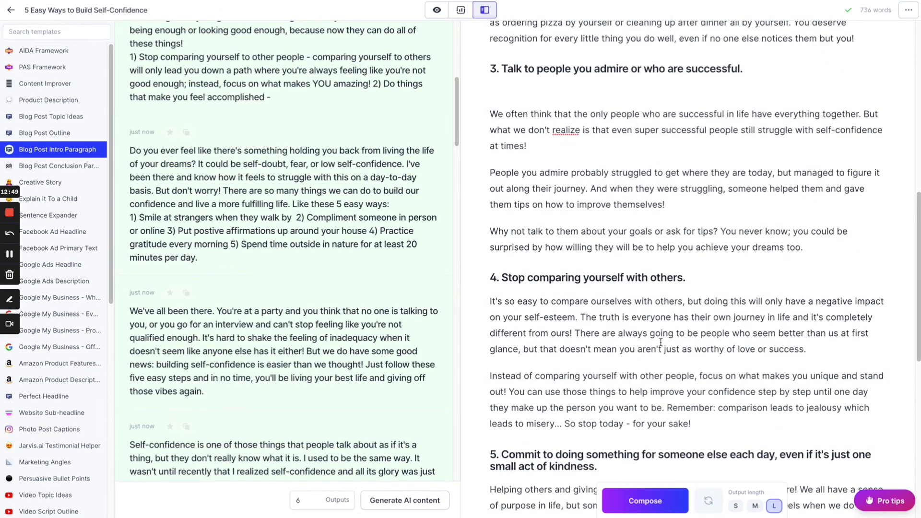
{"action": "scroll", "coordinate": [660, 342], "scroll_direction": "down", "scroll_amount": 4}
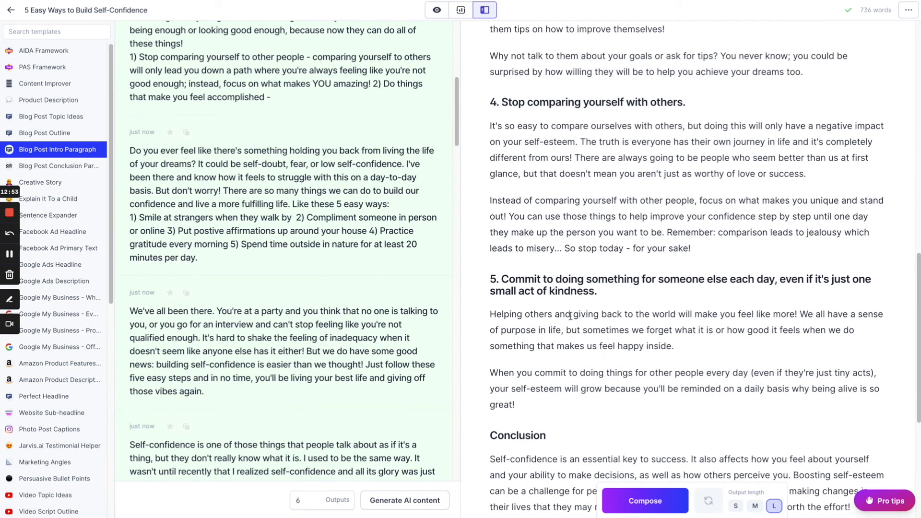
{"action": "scroll", "coordinate": [570, 315], "scroll_direction": "down", "scroll_amount": 1}
{"action": "scroll", "coordinate": [73, 382], "scroll_direction": "down", "scroll_amount": 2}
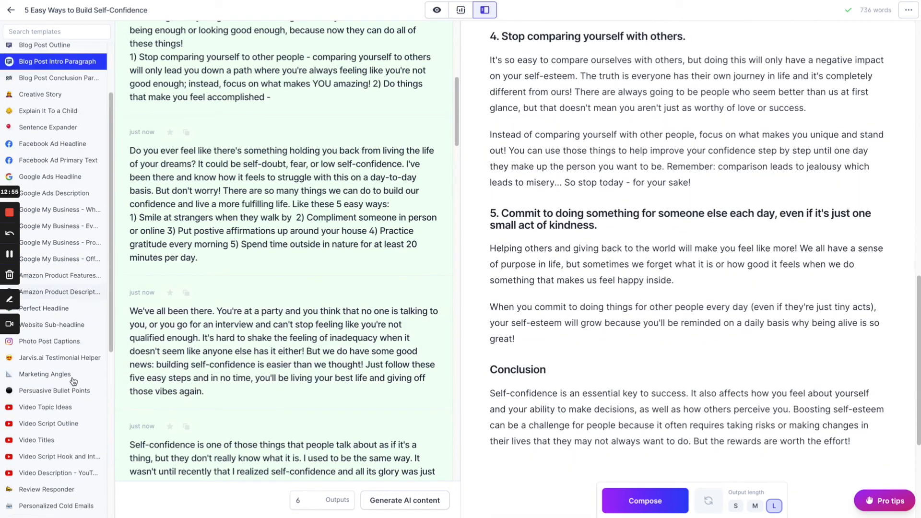
Open the Quora Answers template and set its question to "how to boost self confidence".
{"action": "scroll", "coordinate": [73, 381], "scroll_direction": "down", "scroll_amount": 6}
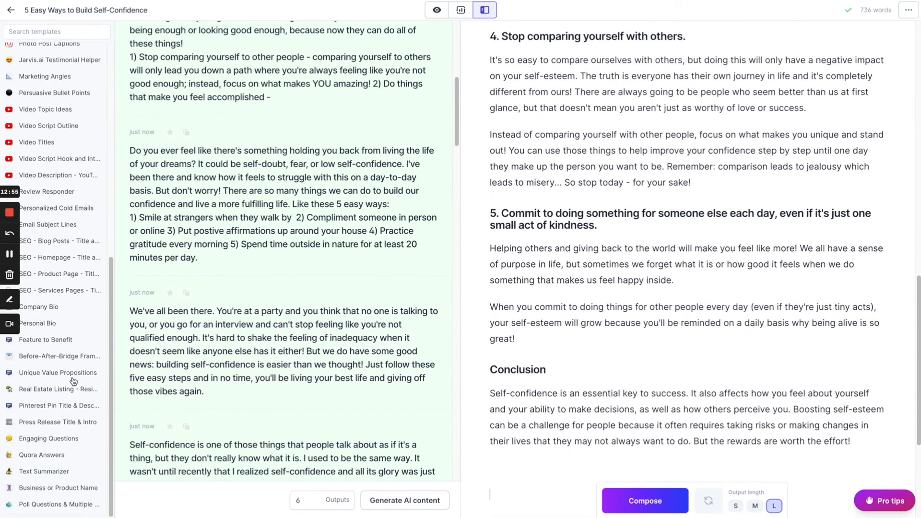
{"action": "left_click", "coordinate": [73, 459]}
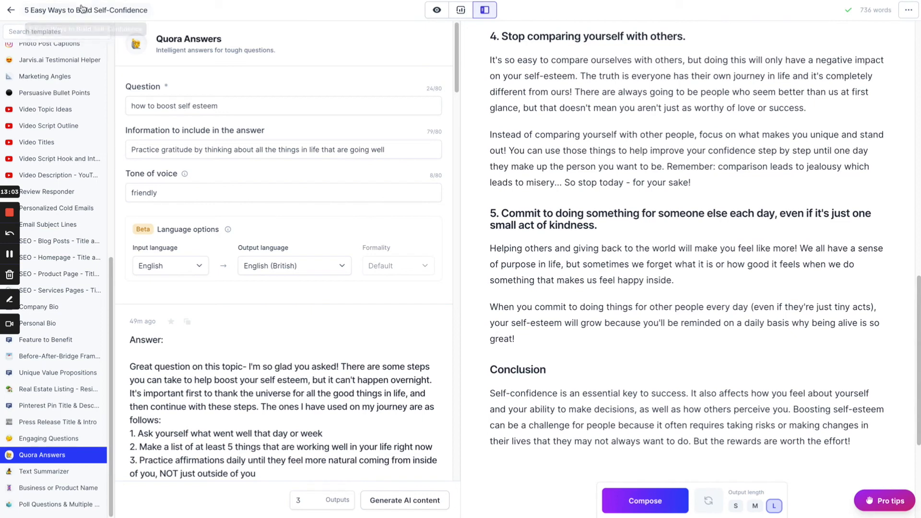
{"action": "double_click", "coordinate": [200, 112]}
{"action": "type", "text": "confidence"}
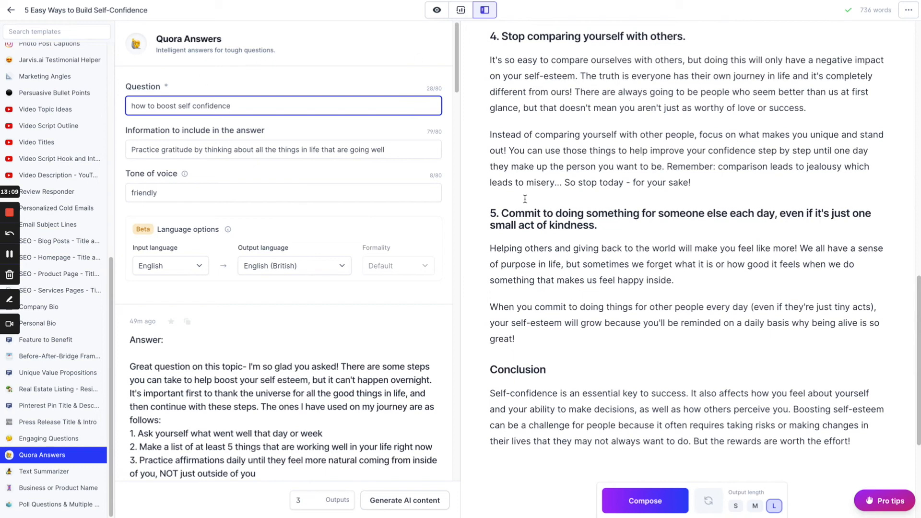
Use section 3's heading text "Talk to people you admire or who are successful" as the information to include and generate the answers.
{"action": "left_click_drag", "start_coordinate": [501, 213], "coordinate": [597, 233]}
{"action": "left_click", "coordinate": [646, 233]}
{"action": "scroll", "coordinate": [648, 233], "scroll_direction": "up", "scroll_amount": 1}
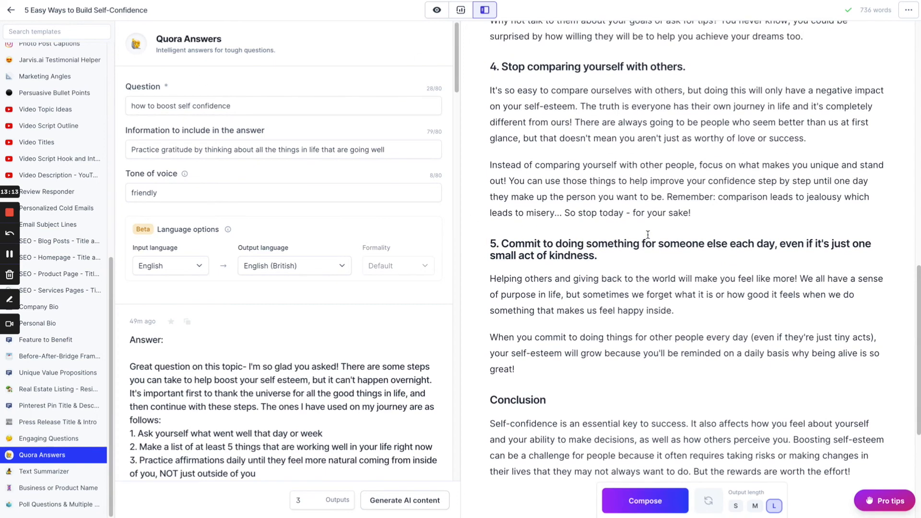
{"action": "scroll", "coordinate": [550, 201], "scroll_direction": "up", "scroll_amount": 10}
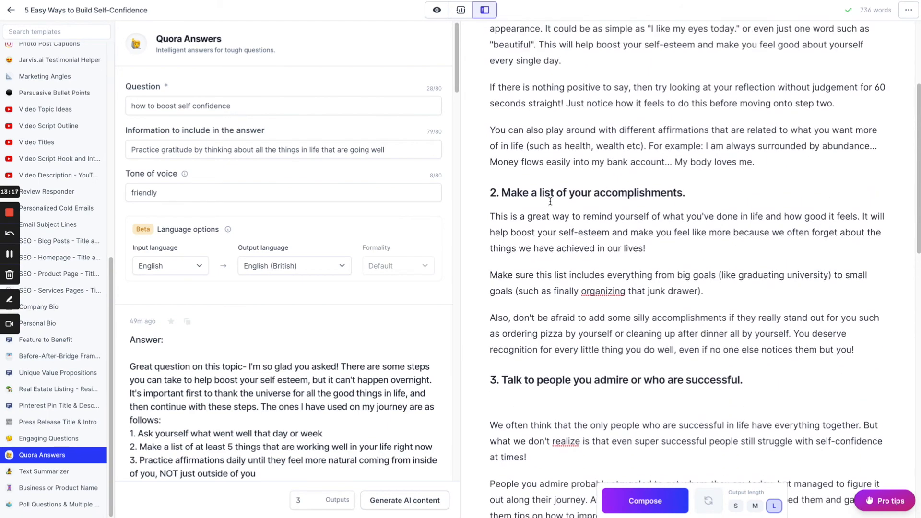
{"action": "scroll", "coordinate": [550, 202], "scroll_direction": "down", "scroll_amount": 3}
{"action": "double_click", "coordinate": [515, 210]}
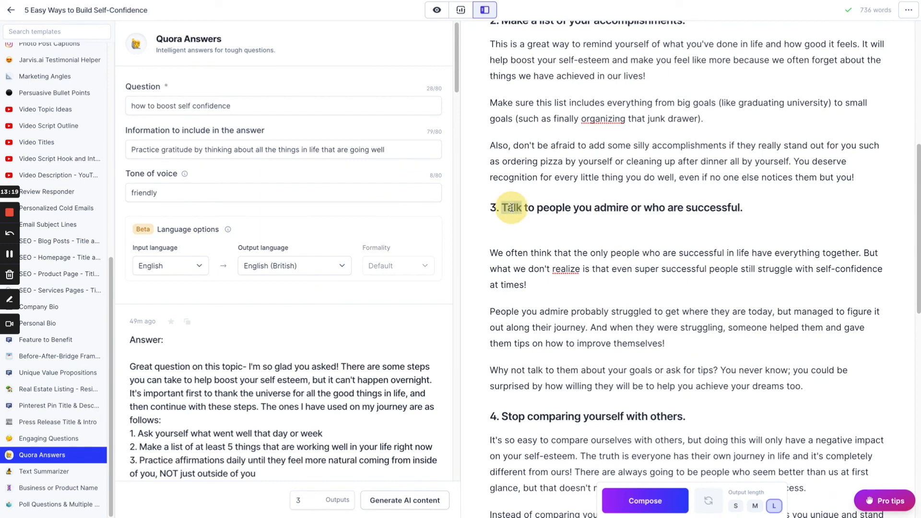
{"action": "left_click_drag", "start_coordinate": [515, 210], "coordinate": [715, 207]}
{"action": "key", "text": "ctrl+c"}
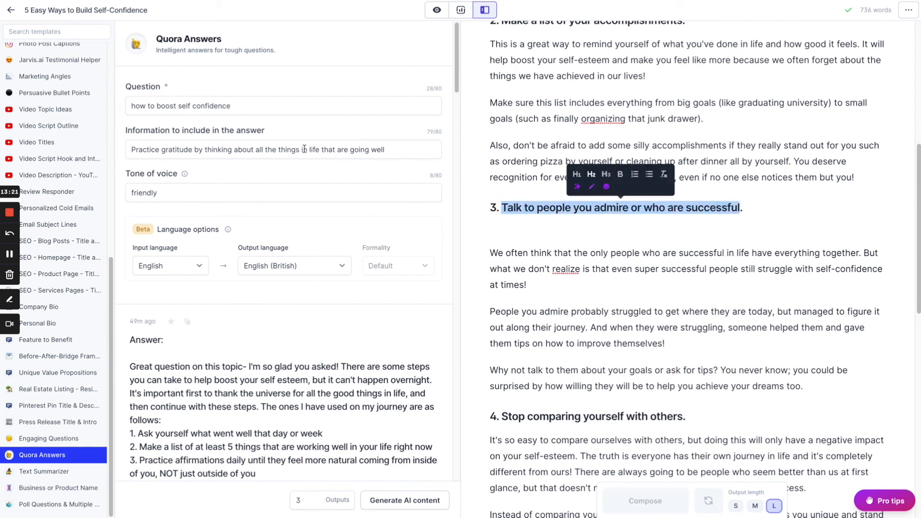
{"action": "triple_click", "coordinate": [304, 149]}
{"action": "key", "text": "ctrl+v"}
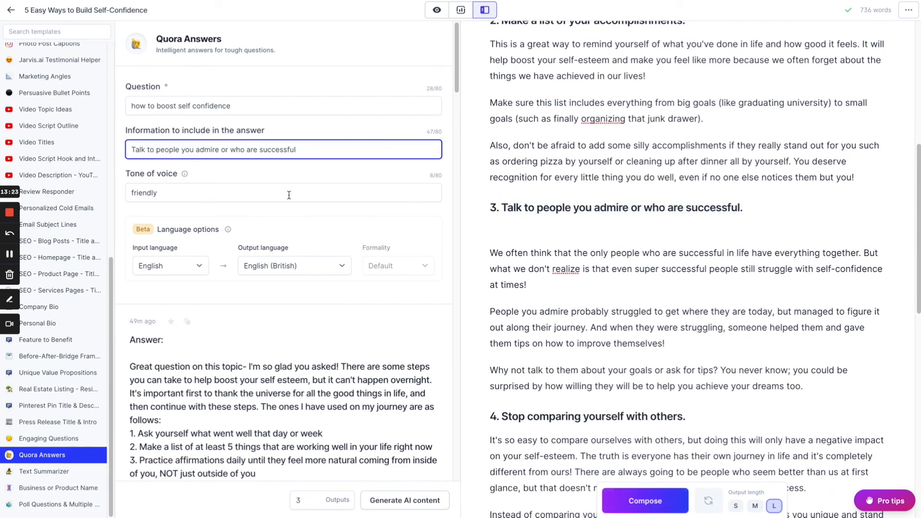
{"action": "left_click", "coordinate": [397, 502]}
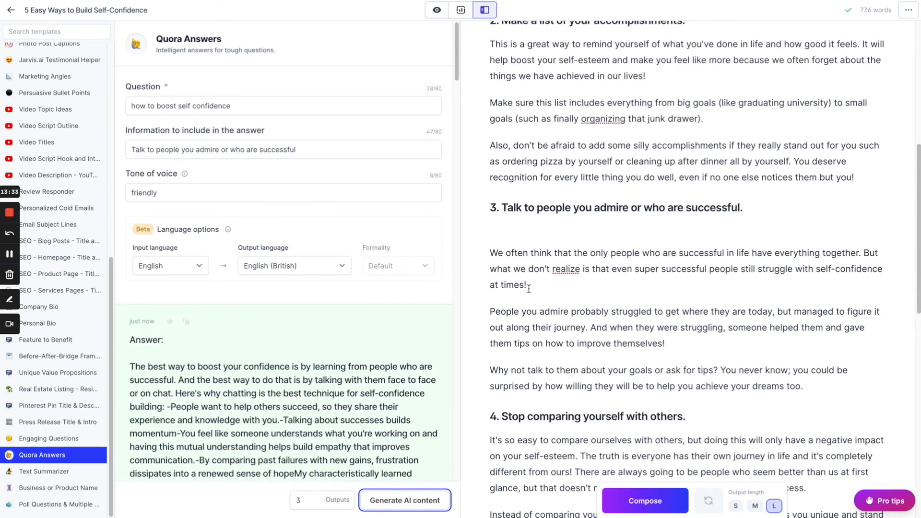
Look through the generated answers and copy the one starting "Talk with successful people in your field", up to "make your self esteem soar!".
{"action": "scroll", "coordinate": [393, 298], "scroll_direction": "down", "scroll_amount": 3}
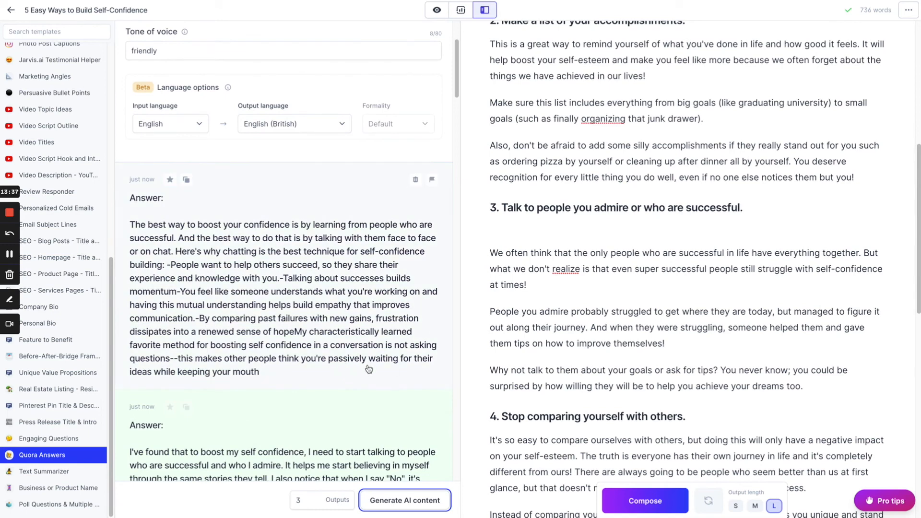
{"action": "scroll", "coordinate": [368, 368], "scroll_direction": "down", "scroll_amount": 2}
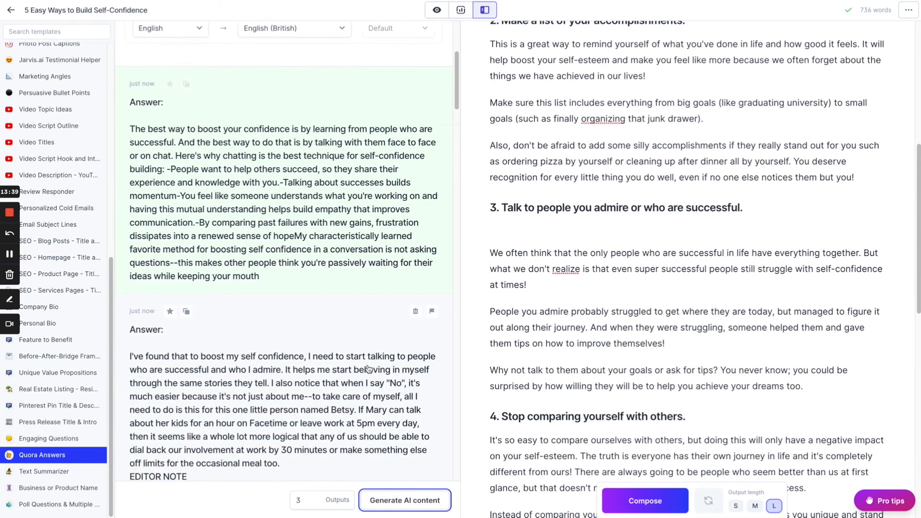
{"action": "scroll", "coordinate": [368, 369], "scroll_direction": "down", "scroll_amount": 2}
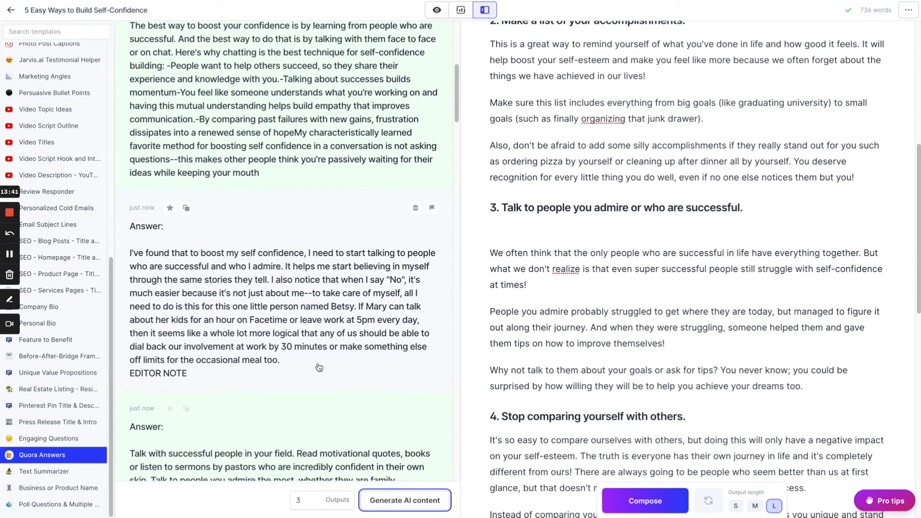
{"action": "scroll", "coordinate": [356, 334], "scroll_direction": "down", "scroll_amount": 4}
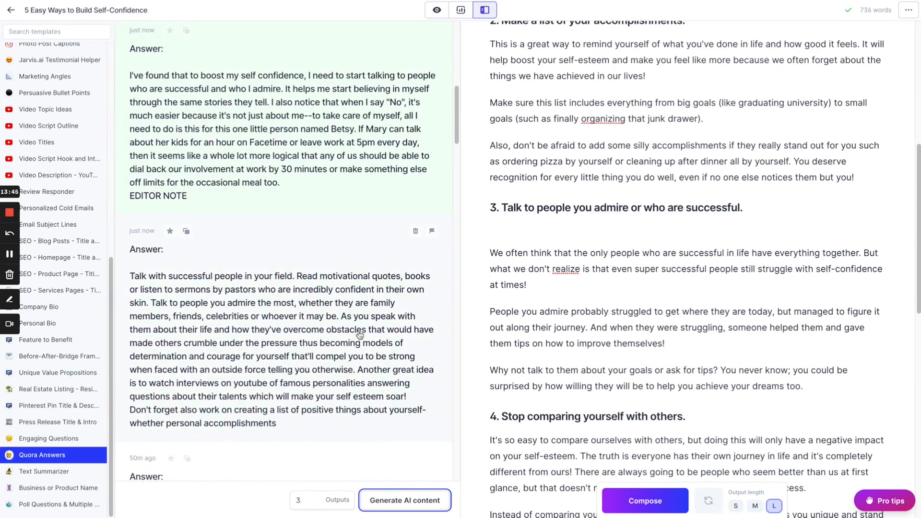
{"action": "left_click", "coordinate": [317, 346]}
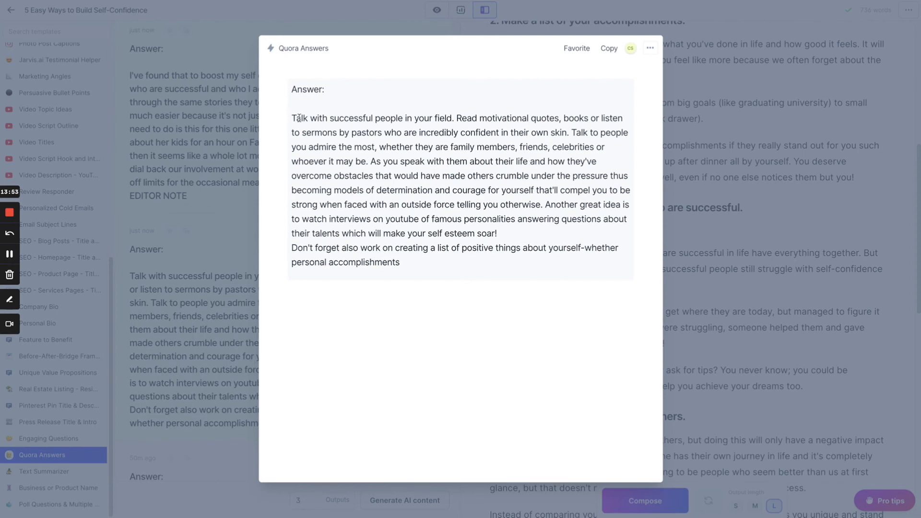
{"action": "left_click_drag", "start_coordinate": [292, 116], "coordinate": [559, 235]}
{"action": "key", "text": "ctrl+c"}
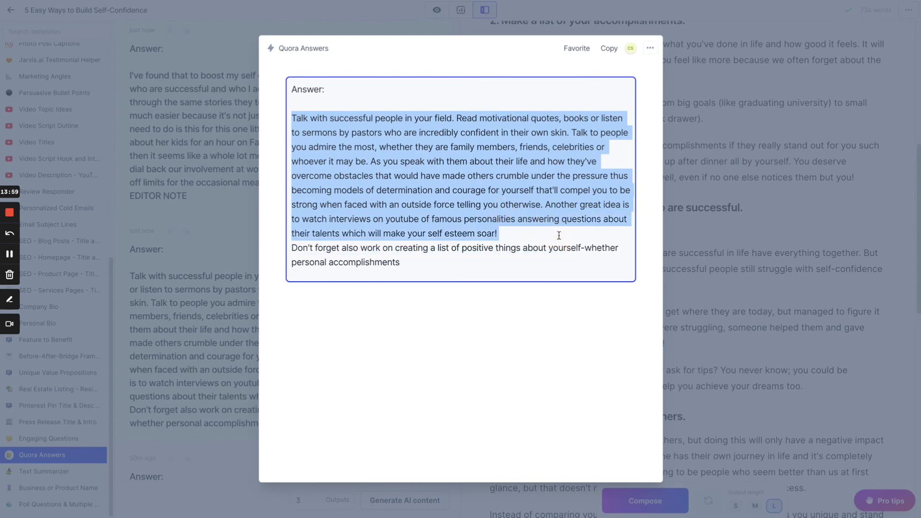
{"action": "left_click", "coordinate": [787, 189]}
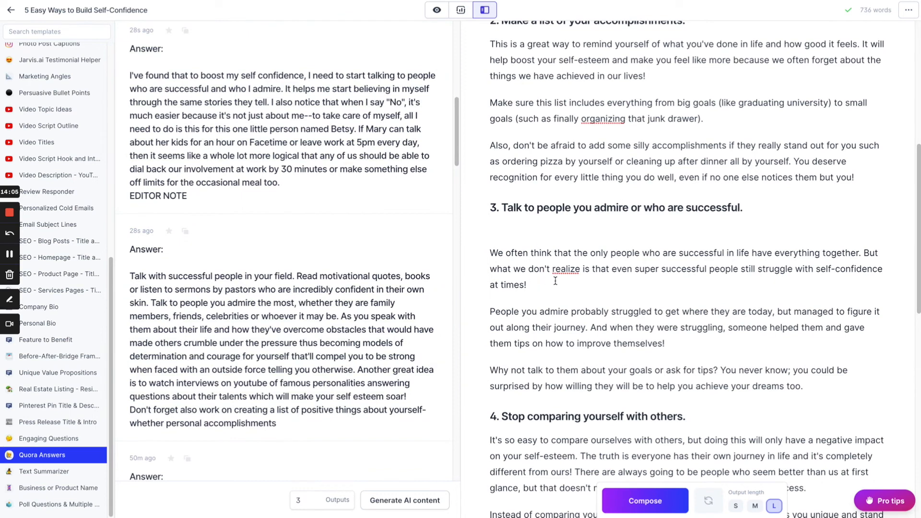
Insert the copied answer as a new paragraph at the end of section 3, before "4. Stop comparing yourself with others.".
{"action": "left_click", "coordinate": [830, 389]}
{"action": "key", "text": "Return"}
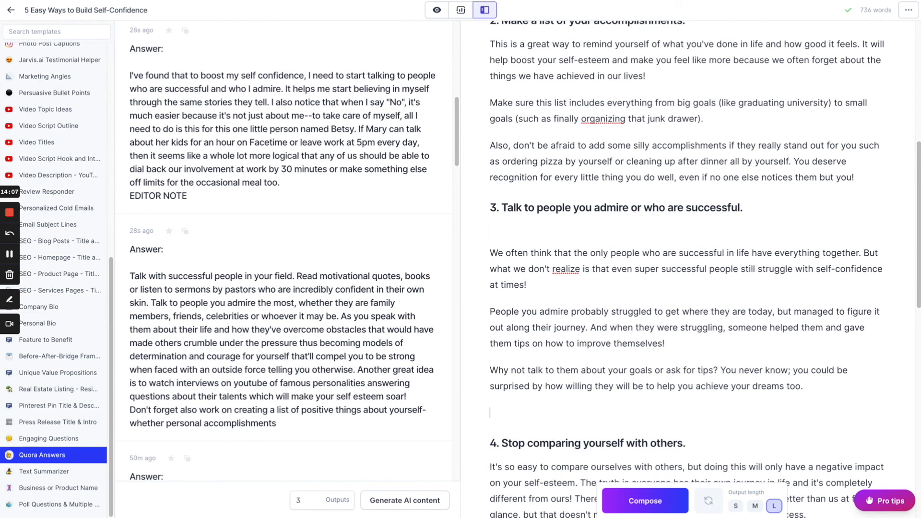
{"action": "key", "text": "ctrl+v"}
{"action": "scroll", "coordinate": [669, 307], "scroll_direction": "down", "scroll_amount": 2}
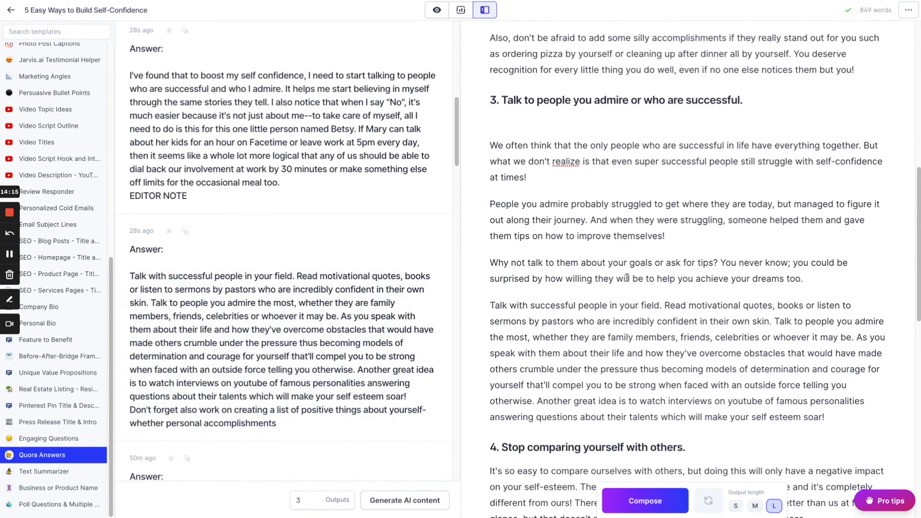
Review the whole article from the intro through the five sections to the conclusion.
{"action": "scroll", "coordinate": [626, 277], "scroll_direction": "up", "scroll_amount": 10}
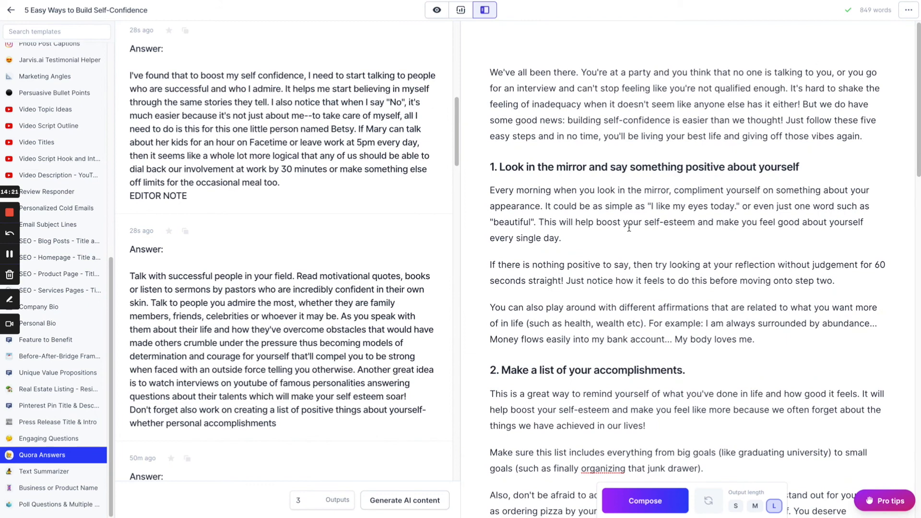
{"action": "scroll", "coordinate": [602, 214], "scroll_direction": "down", "scroll_amount": 2}
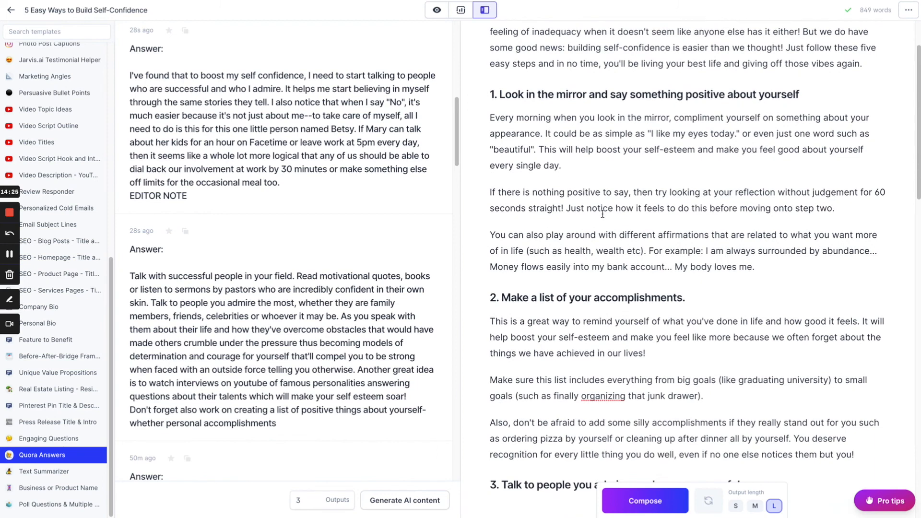
{"action": "key", "text": "ctrl+a"}
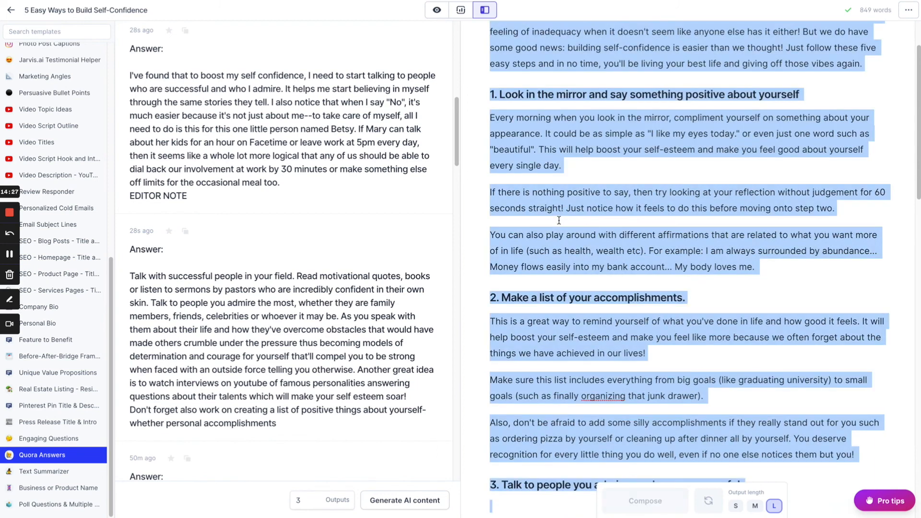
{"action": "left_click", "coordinate": [559, 220]}
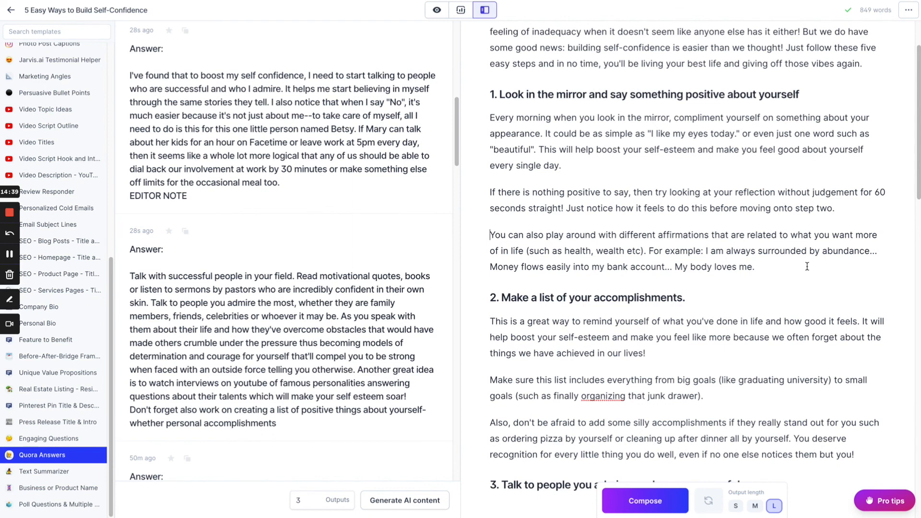
{"action": "scroll", "coordinate": [807, 266], "scroll_direction": "down", "scroll_amount": 1}
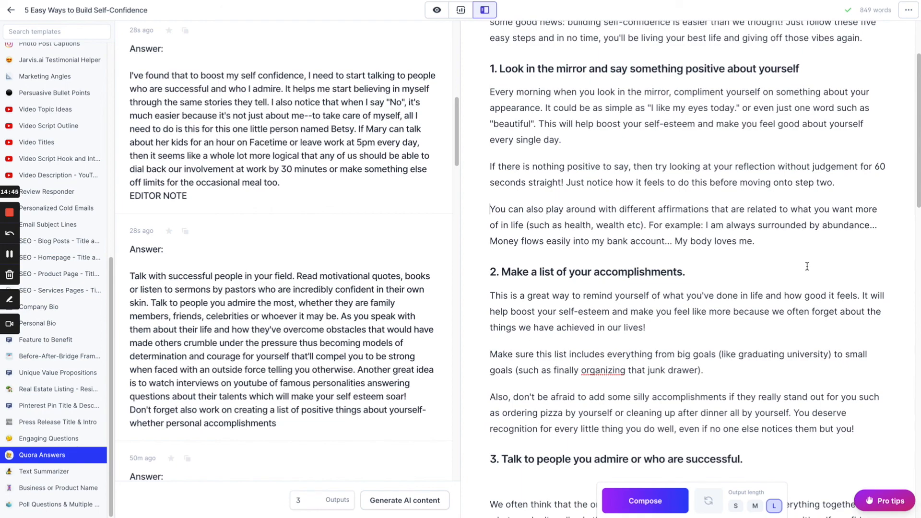
{"action": "scroll", "coordinate": [807, 266], "scroll_direction": "down", "scroll_amount": 15}
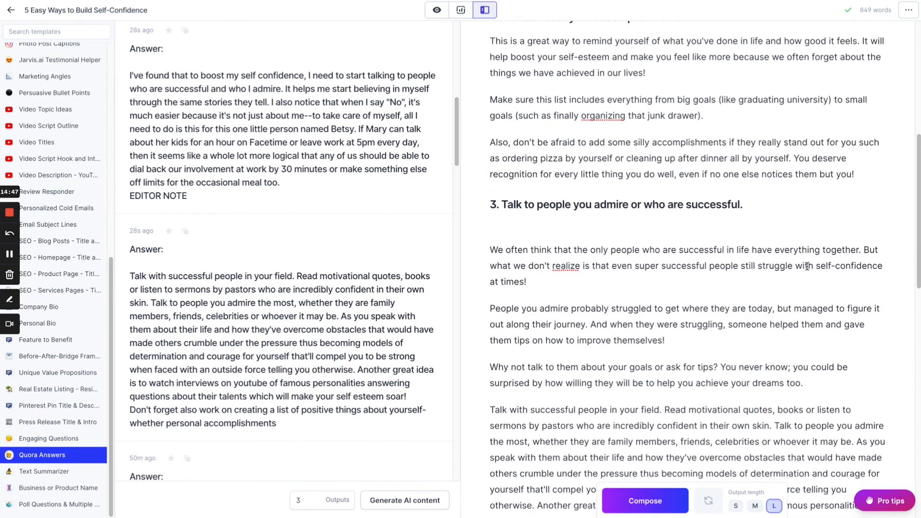
{"action": "scroll", "coordinate": [807, 266], "scroll_direction": "down", "scroll_amount": 19}
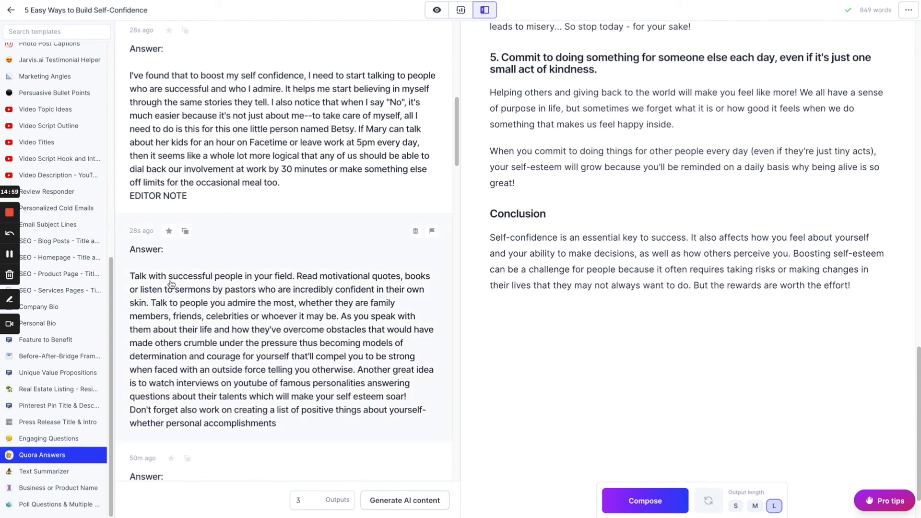
Add the Blog Post Conclusion Paragraph output starting "We've shared five ways to build self-confidence", without its label, below the existing conclusion text.
{"action": "scroll", "coordinate": [72, 278], "scroll_direction": "up", "scroll_amount": 8}
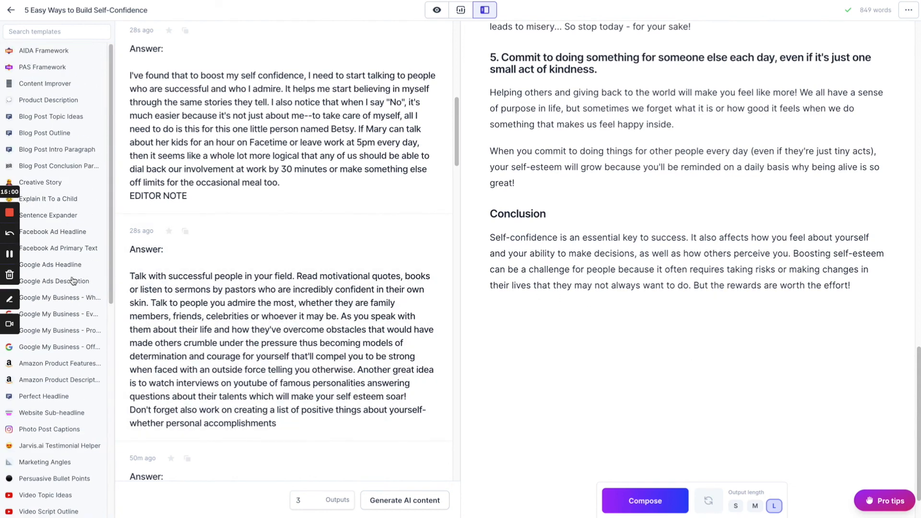
{"action": "left_click", "coordinate": [59, 166]}
{"action": "scroll", "coordinate": [306, 179], "scroll_direction": "down", "scroll_amount": 3}
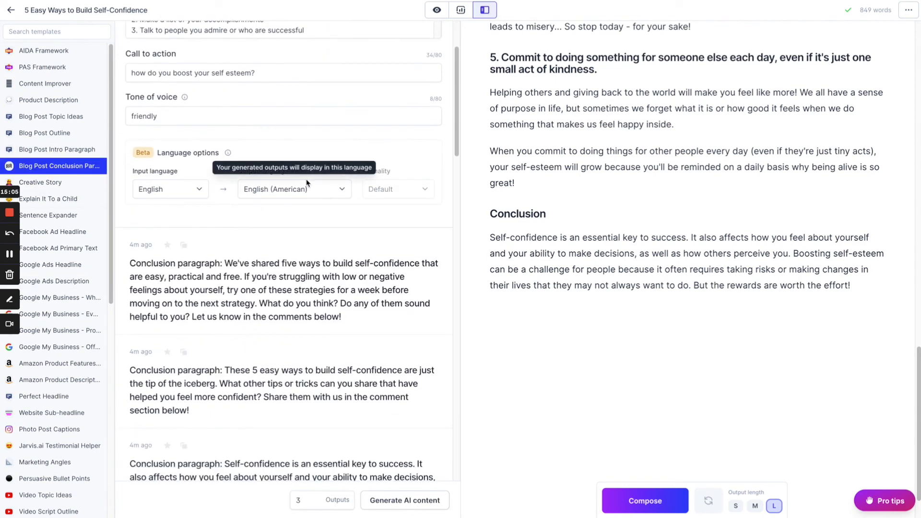
{"action": "left_click", "coordinate": [329, 277]}
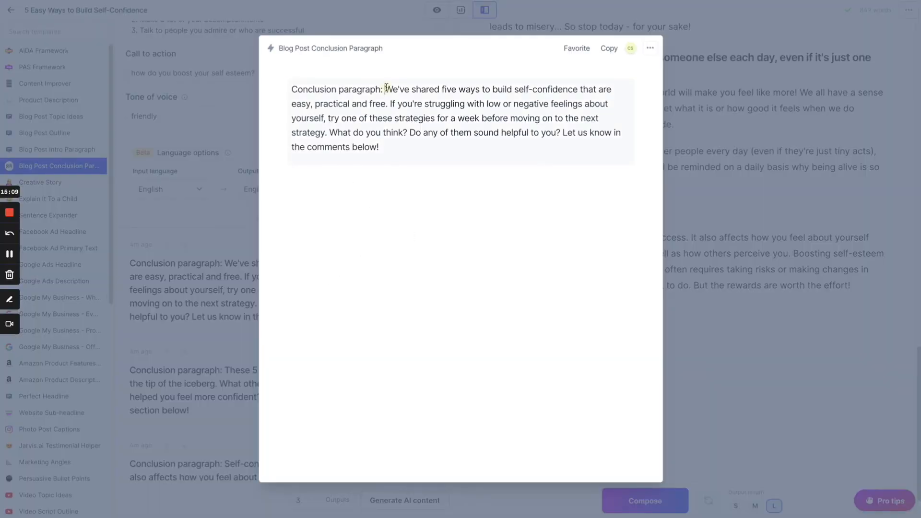
{"action": "left_click_drag", "start_coordinate": [386, 88], "coordinate": [425, 168]}
{"action": "key", "text": "ctrl+c"}
{"action": "left_click", "coordinate": [757, 209]}
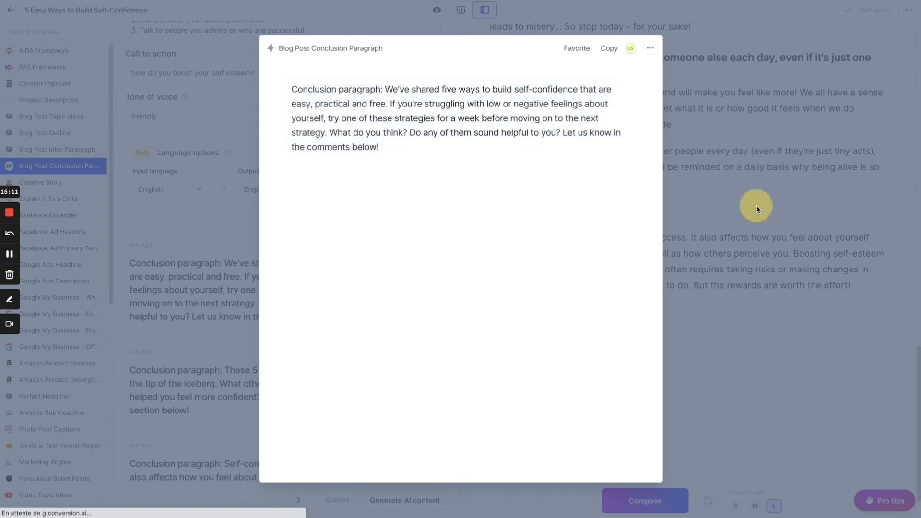
{"action": "left_click", "coordinate": [584, 308]}
{"action": "key", "text": "ctrl+v"}
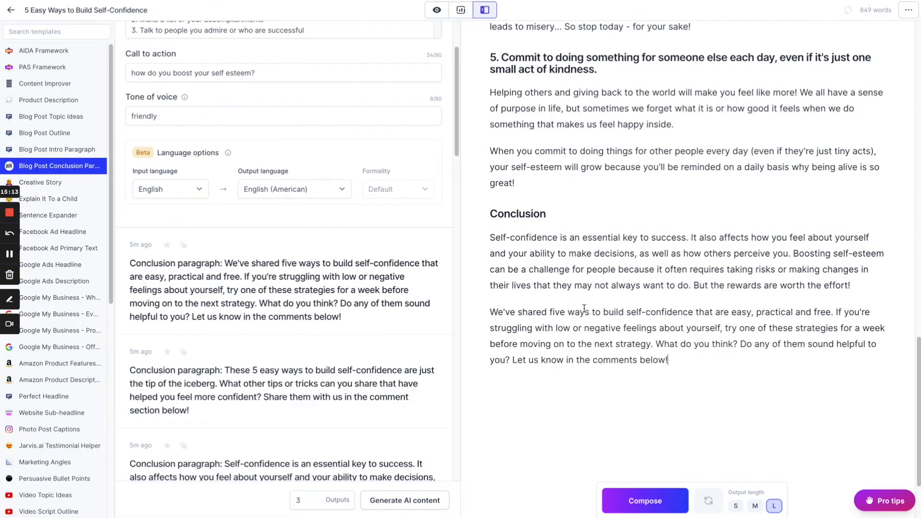